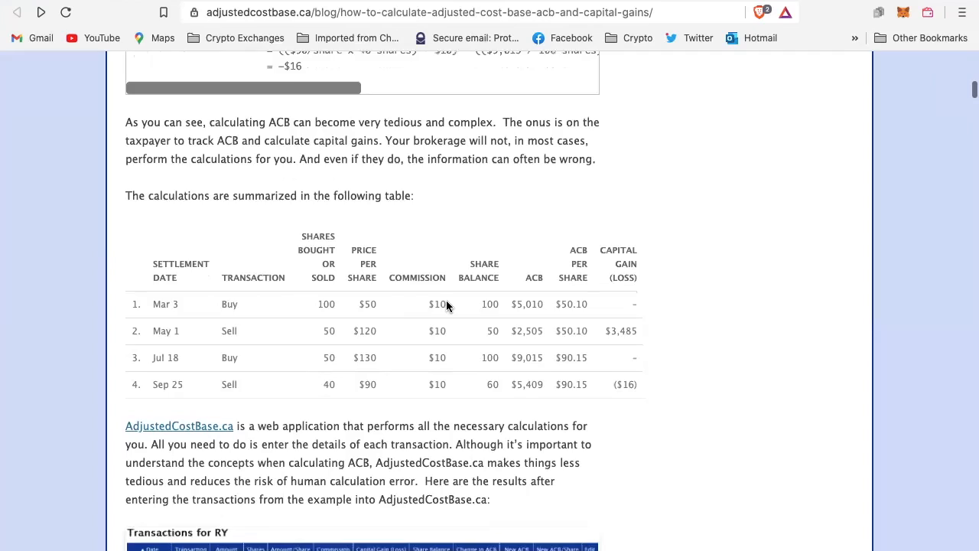
Review the article's ACB calculation summary table and highlight the paragraph introducing the AdjustedCostBase.ca web application.
scroll(448, 306, "down", 1)
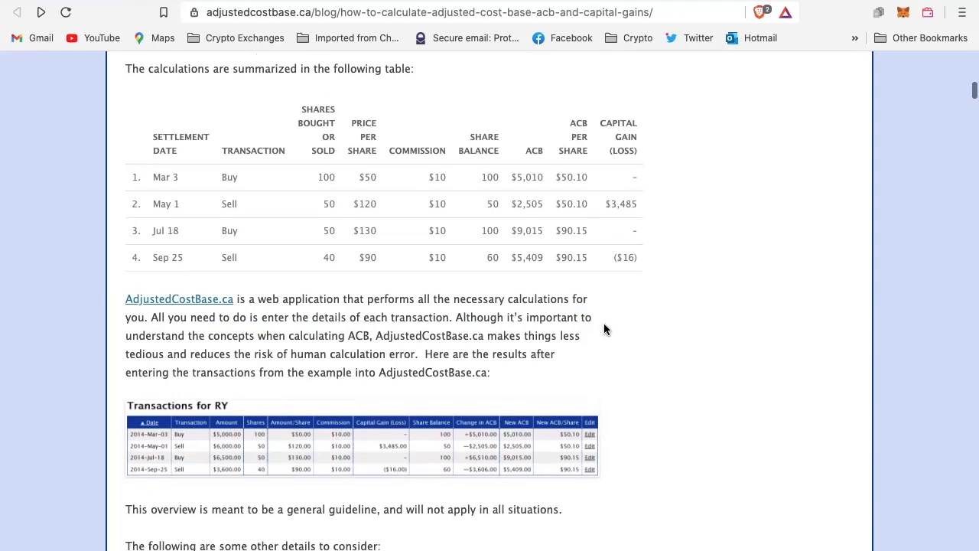
scroll(605, 328, "down", 1)
left_click_drag(121, 287, 508, 363)
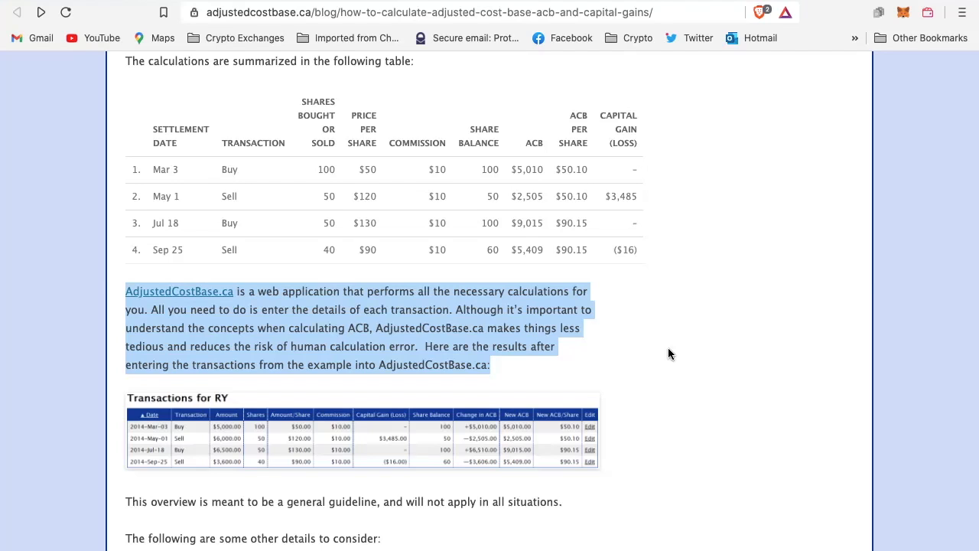
scroll(668, 353, "down", 2)
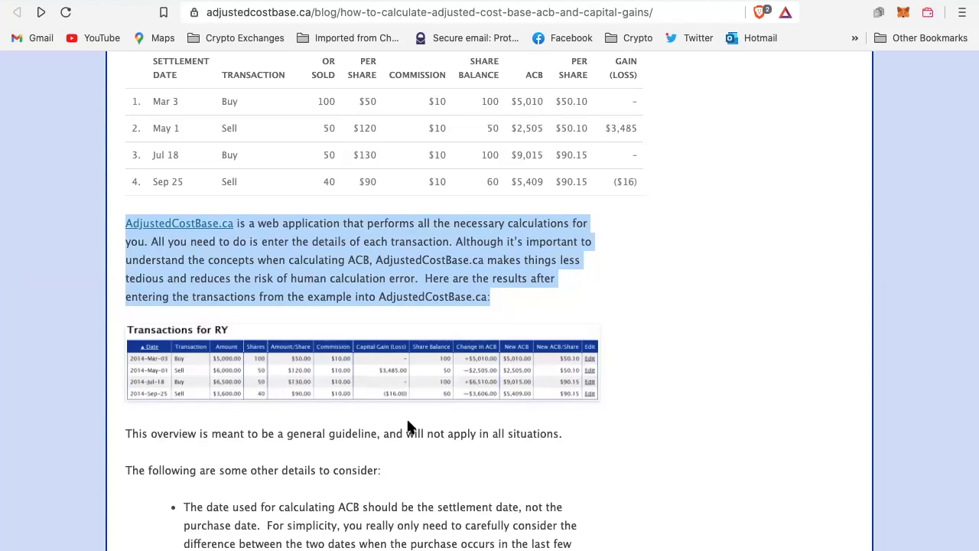
Open AdjustedCostBase.ca and review the PanCake security's transaction history, including its capital gain and ACB columns.
left_click(197, 226)
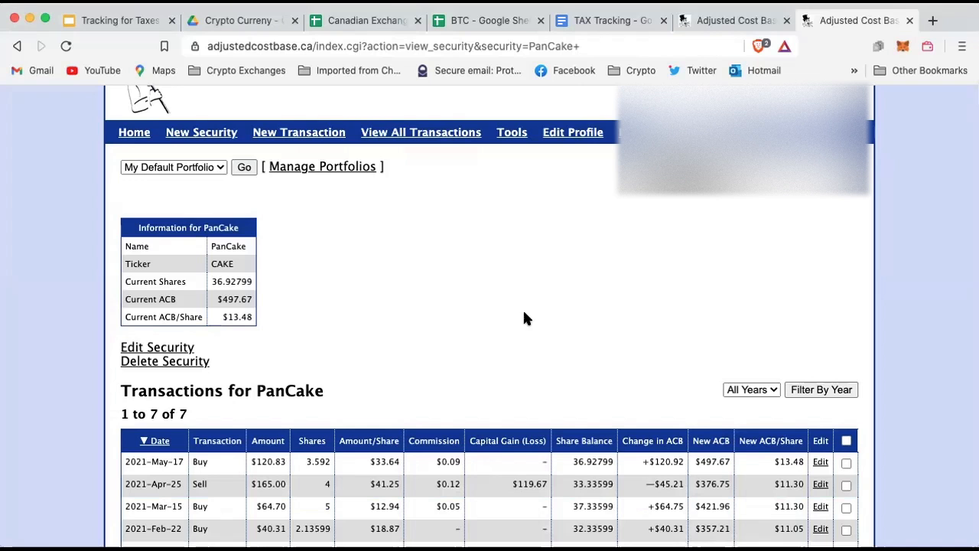
scroll(524, 313, "down", 2)
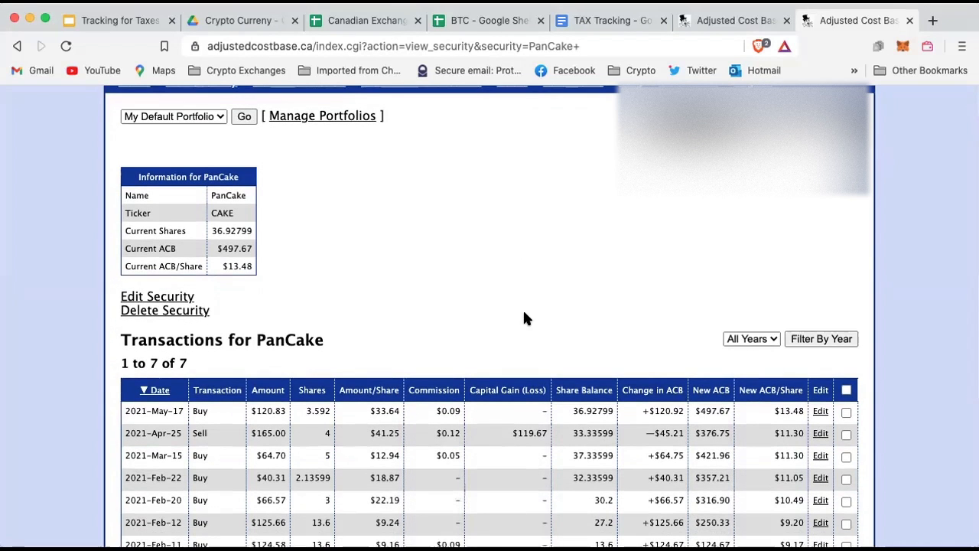
scroll(524, 313, "down", 2)
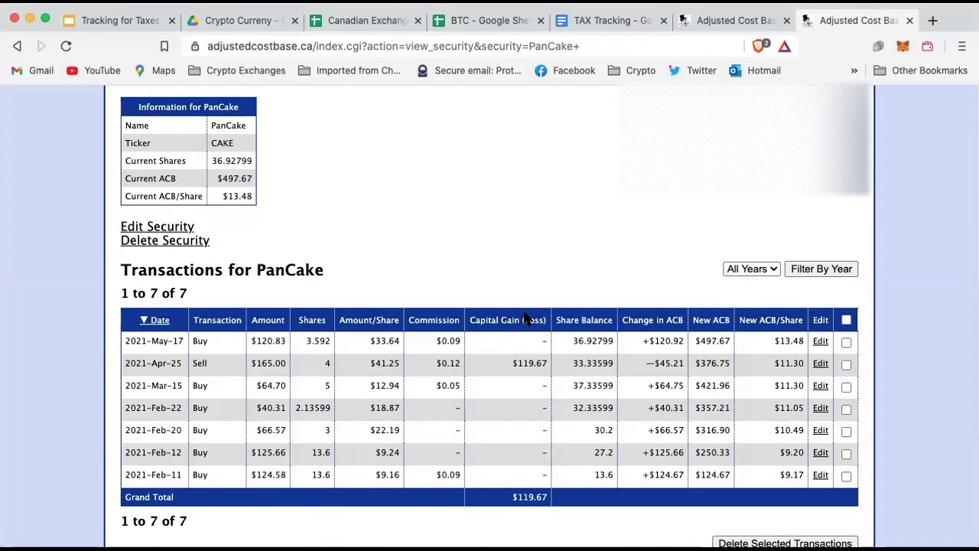
scroll(524, 314, "down", 2)
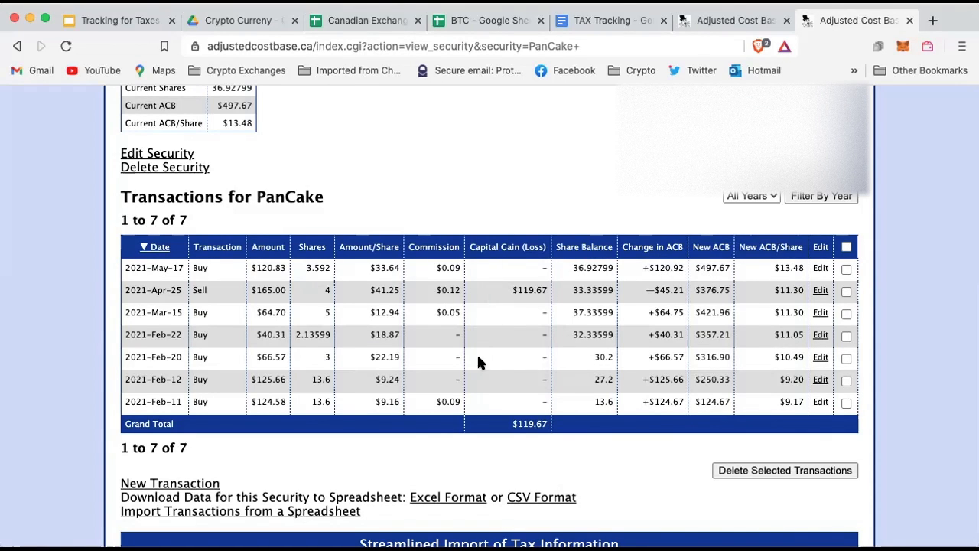
scroll(478, 363, "down", 2)
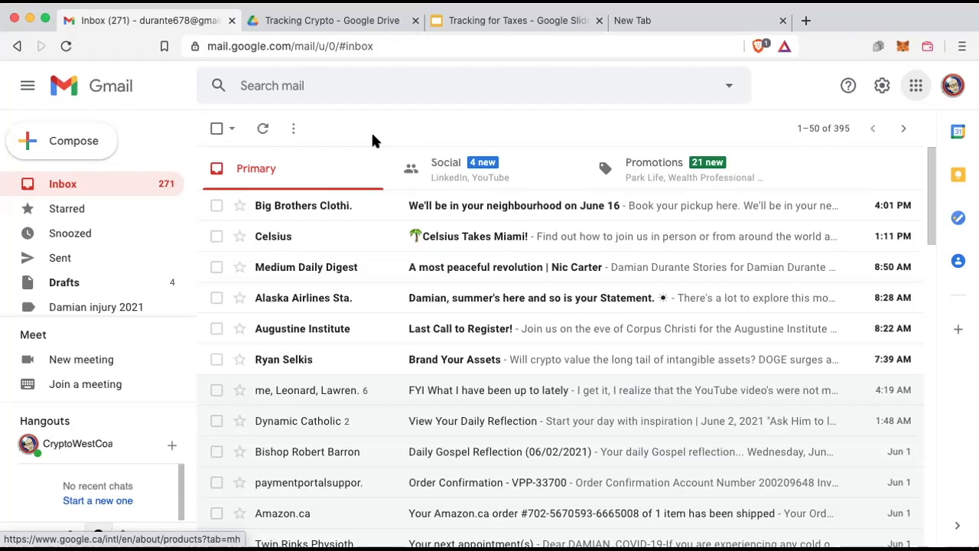
Switch from Gmail to Google Sheets through the Google apps and open the BTC spreadsheet, looking across all its columns.
left_click(915, 86)
scroll(876, 169, "down", 5)
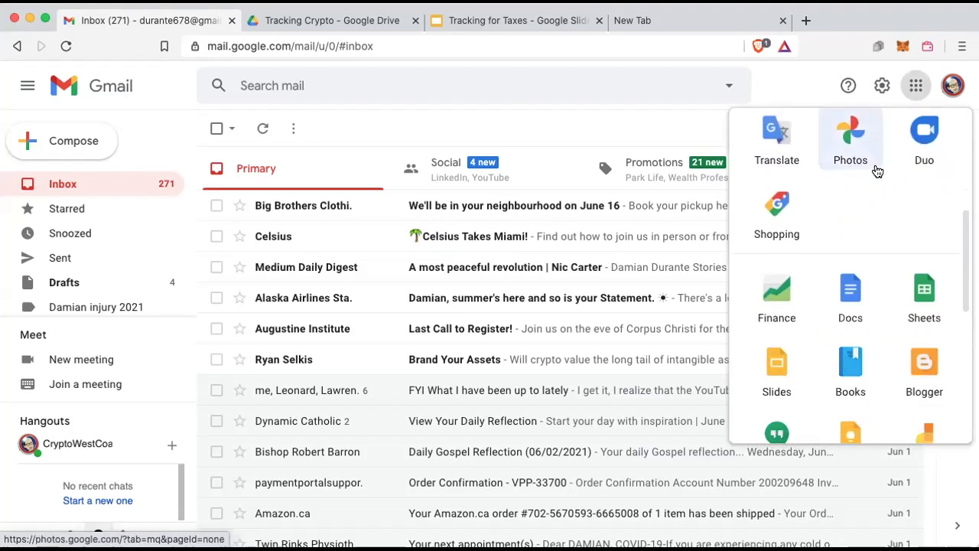
scroll(876, 169, "down", 2)
left_click(924, 207)
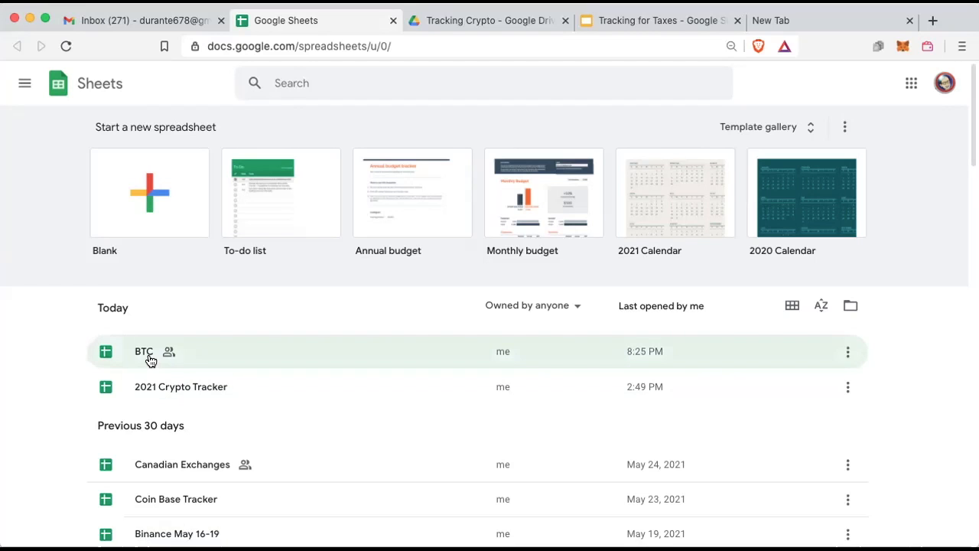
left_click(149, 357)
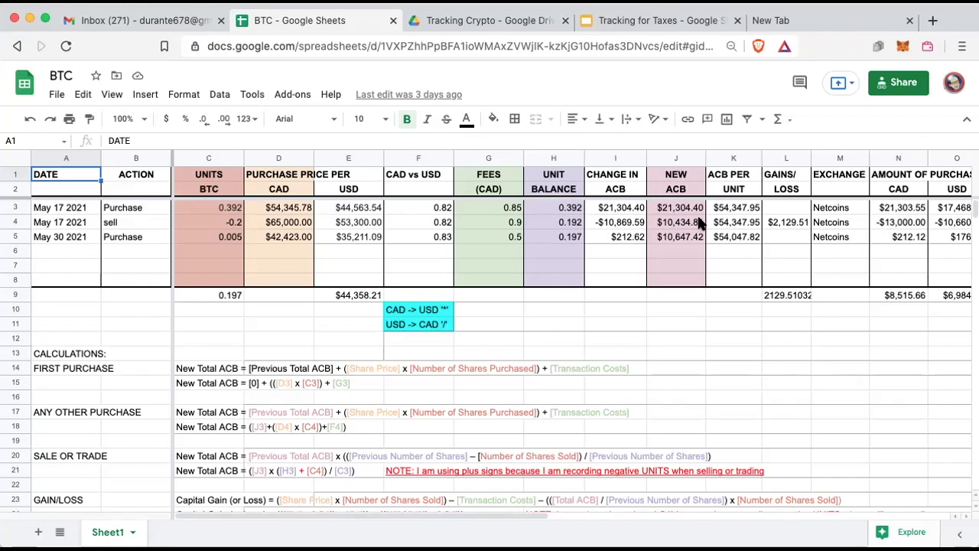
scroll(509, 222, "right", 3)
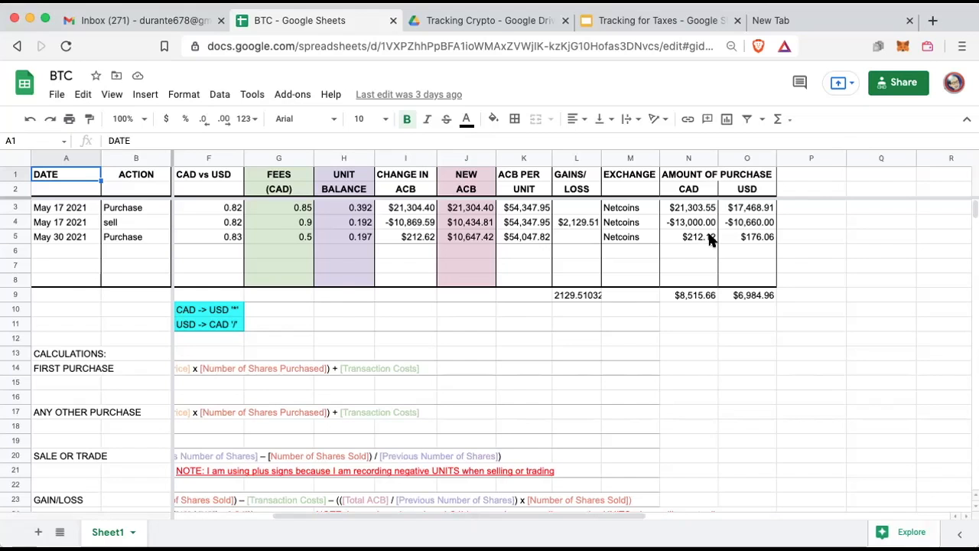
scroll(709, 239, "left", 5)
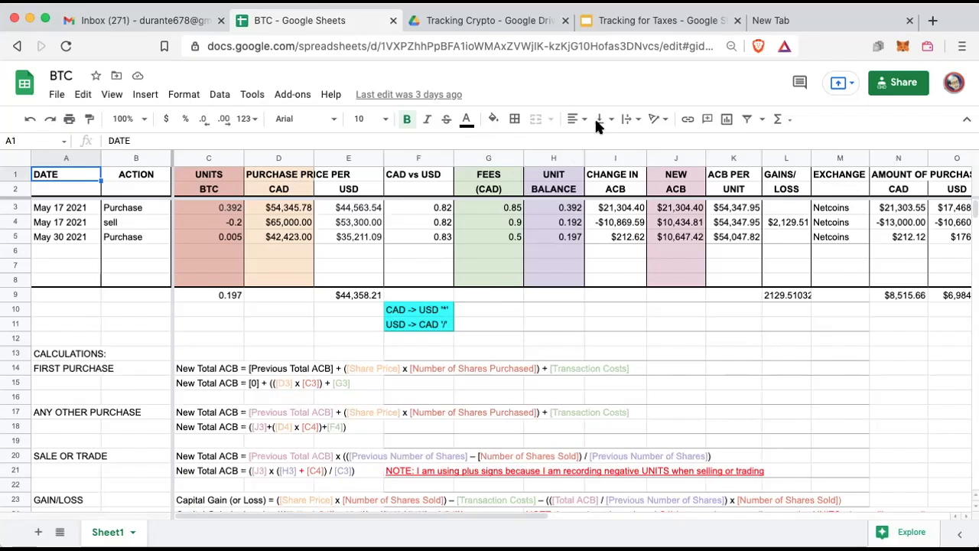
Look up the exchange rate with a Google search for "canadian dollar vs usd" in the empty browser tab.
left_click(805, 17)
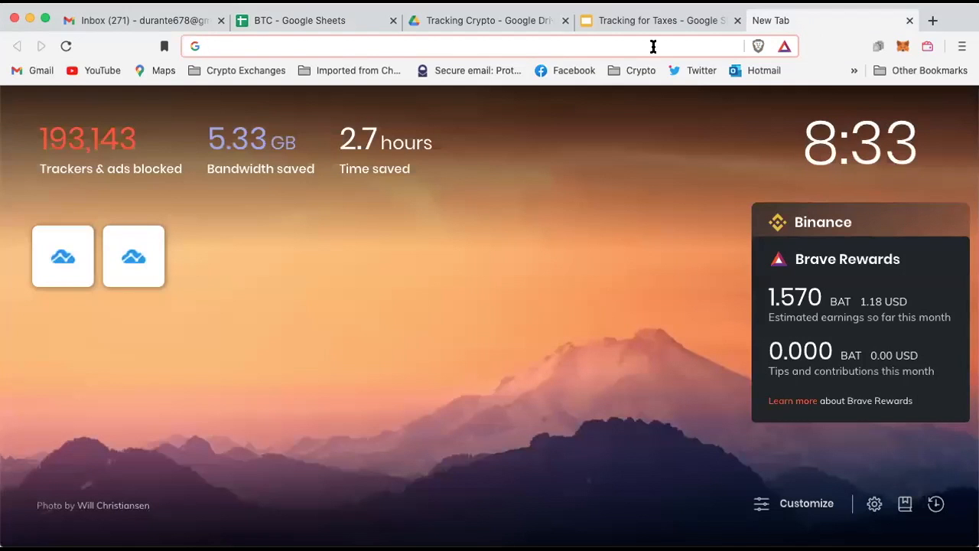
type("can")
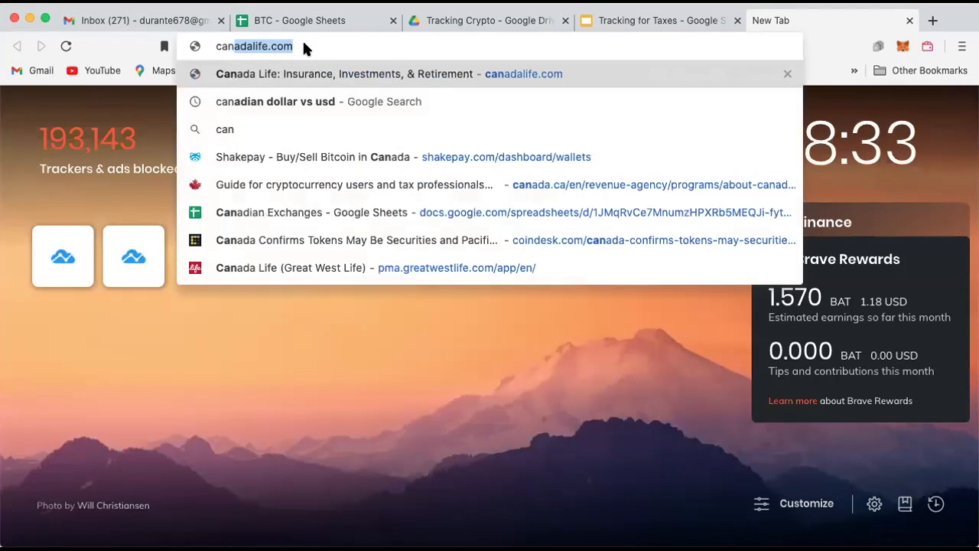
left_click(273, 102)
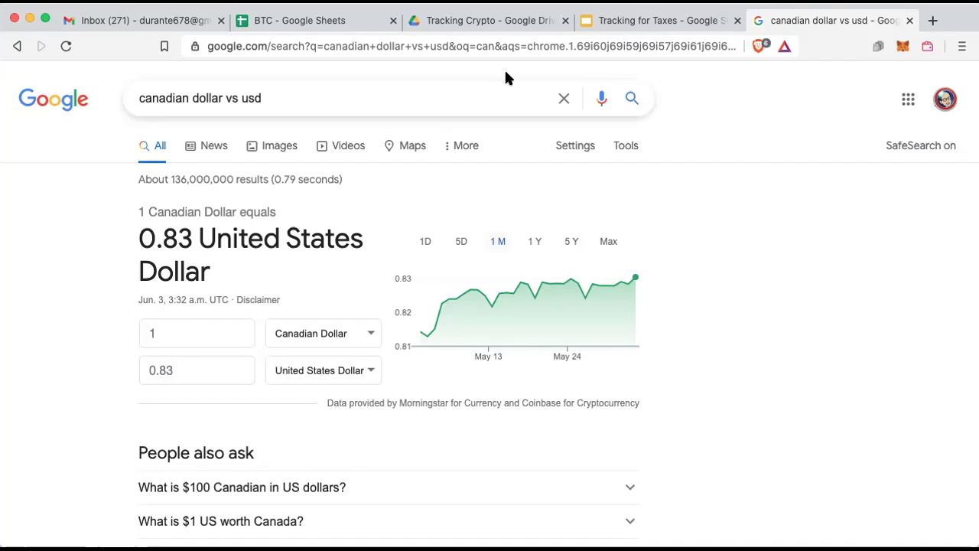
Return to the BTC spreadsheet and make the DATE column slightly narrower.
left_click(306, 21)
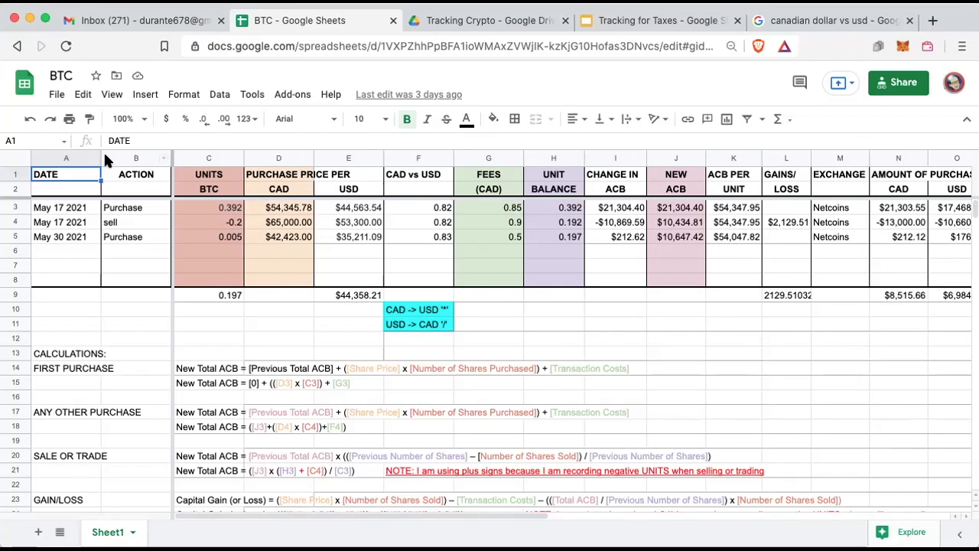
mouse_move(100, 156)
left_mouse_down()
mouse_move(86, 156)
mouse_move(105, 156)
mouse_move(96, 156)
left_mouse_up()
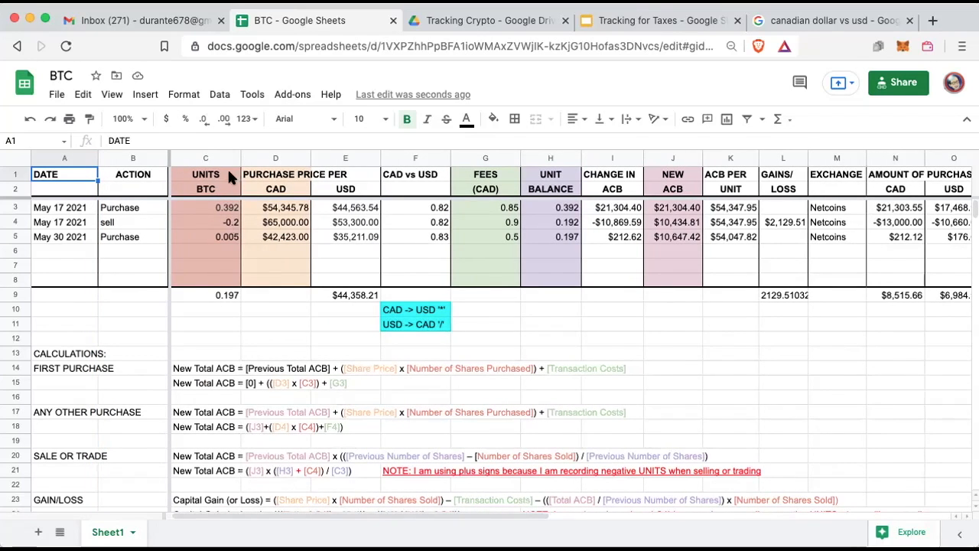
Add up the BTC units with =SUM(C3:C8) in cell C10 and clear that cell again.
left_click(789, 119)
left_click(788, 141)
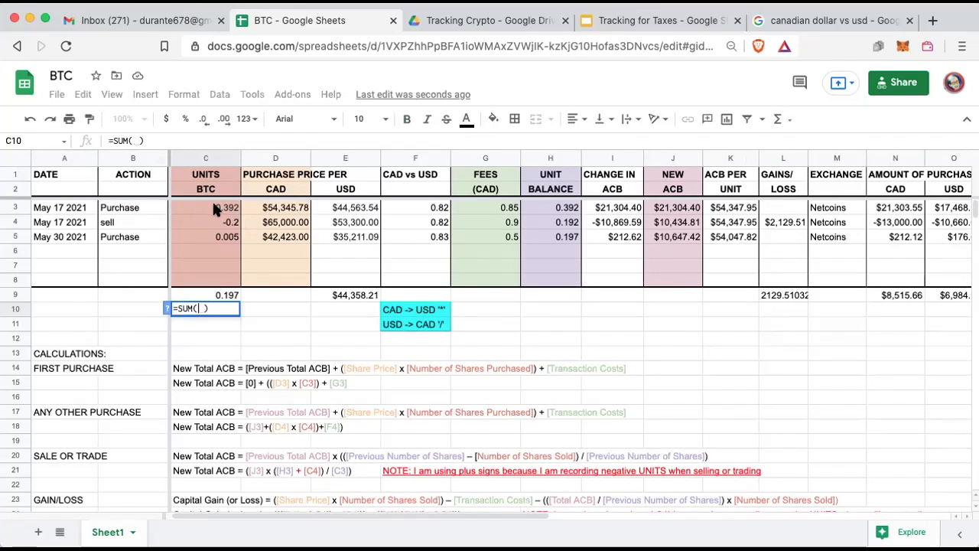
left_click_drag(212, 202, 215, 273)
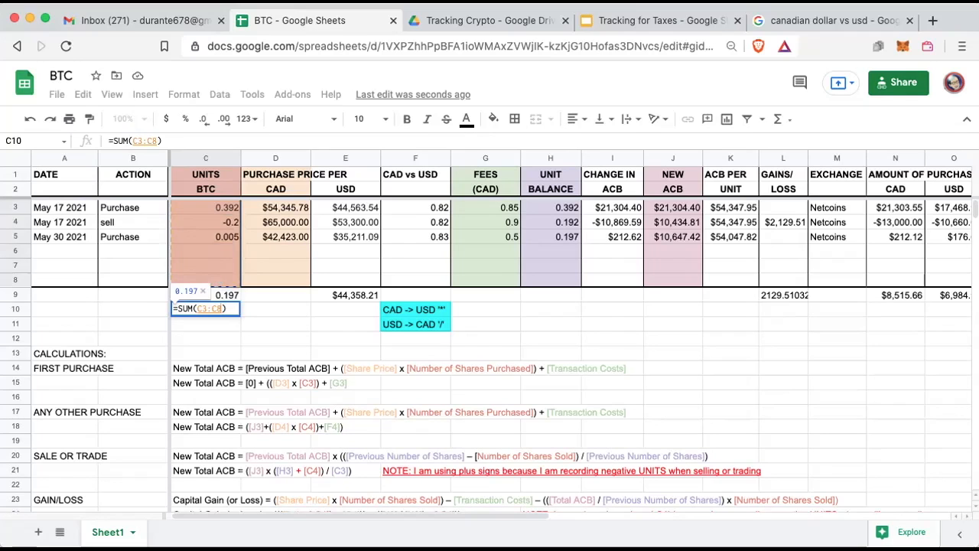
key("Return")
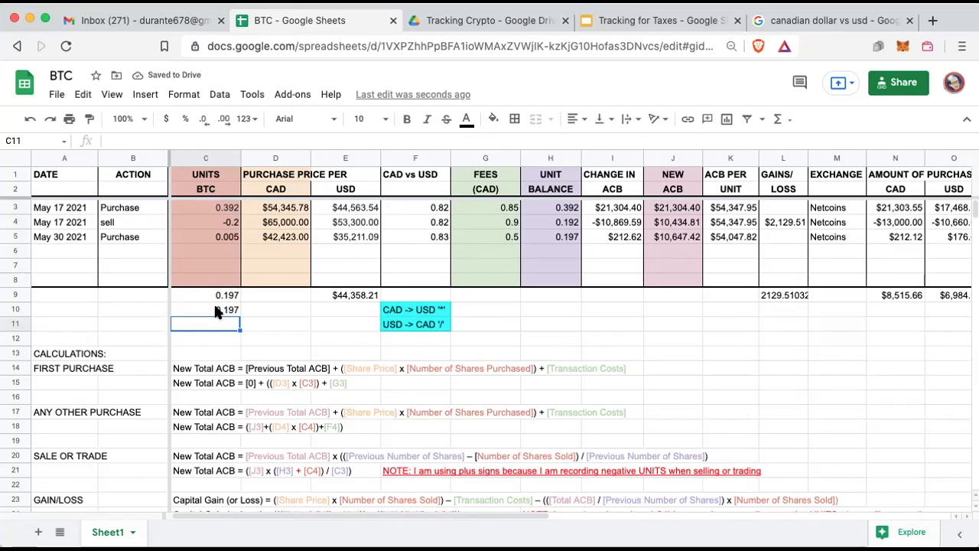
left_click(218, 310)
key("Delete")
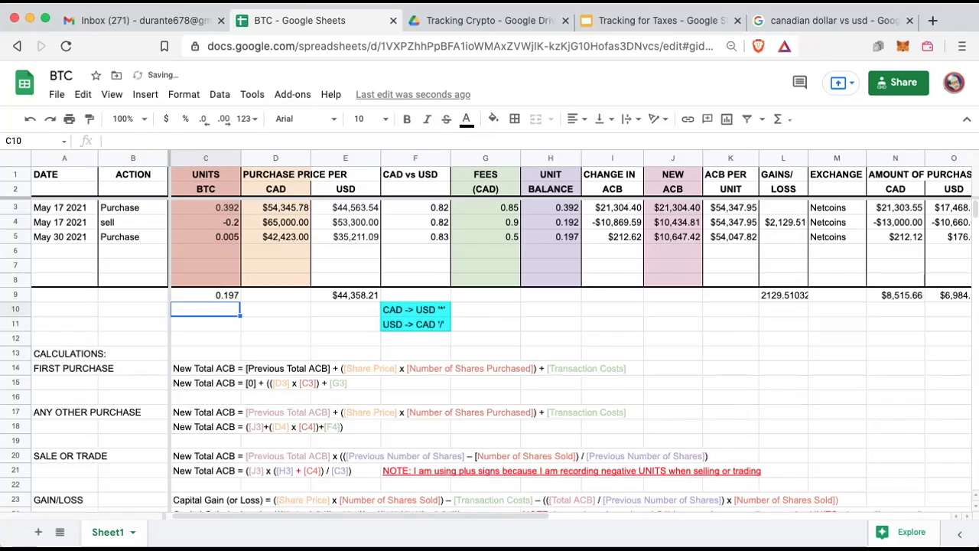
Average the CAD purchase prices with =AVERAGE(D3:D8) in cell D9 and clear that cell again.
left_click(283, 296)
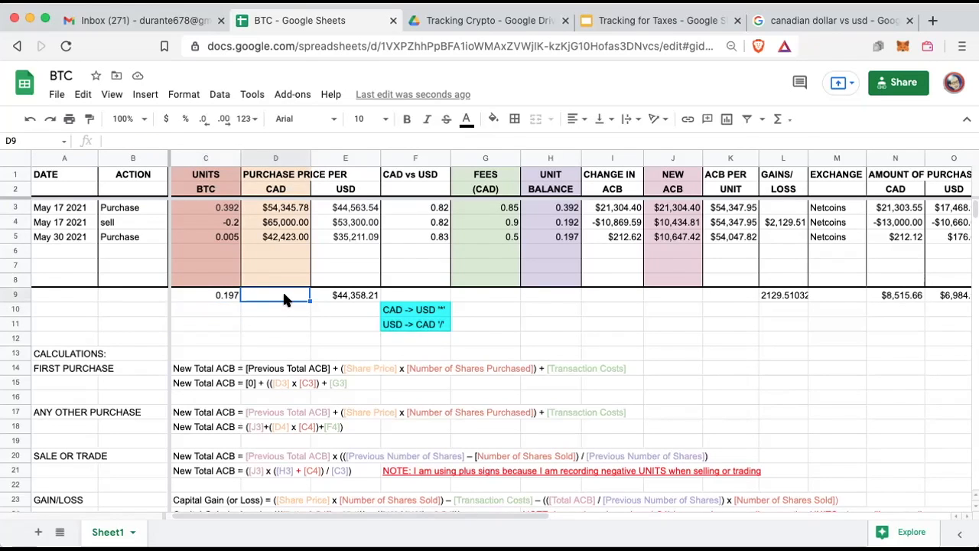
left_click(789, 122)
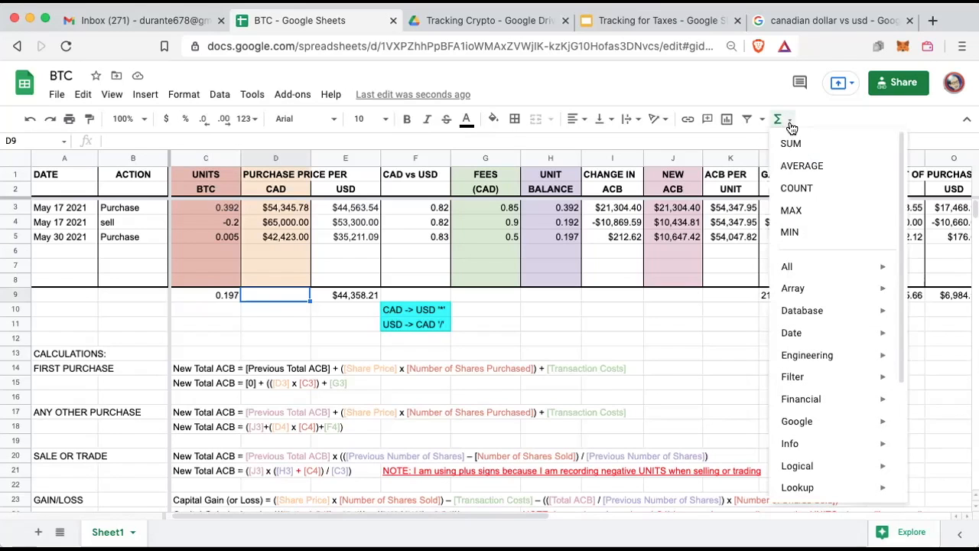
left_click(800, 166)
left_click(269, 208)
left_click_drag(269, 208, 260, 268)
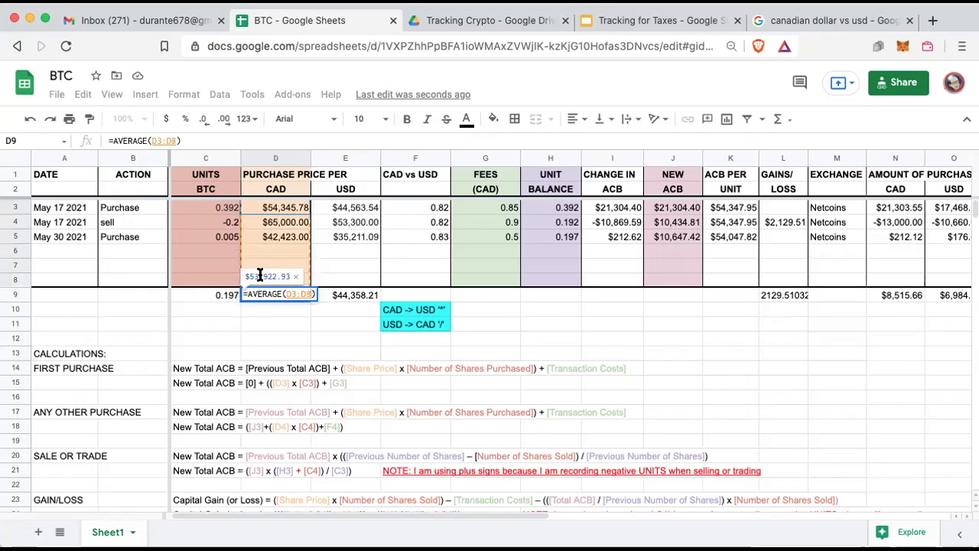
key("Return")
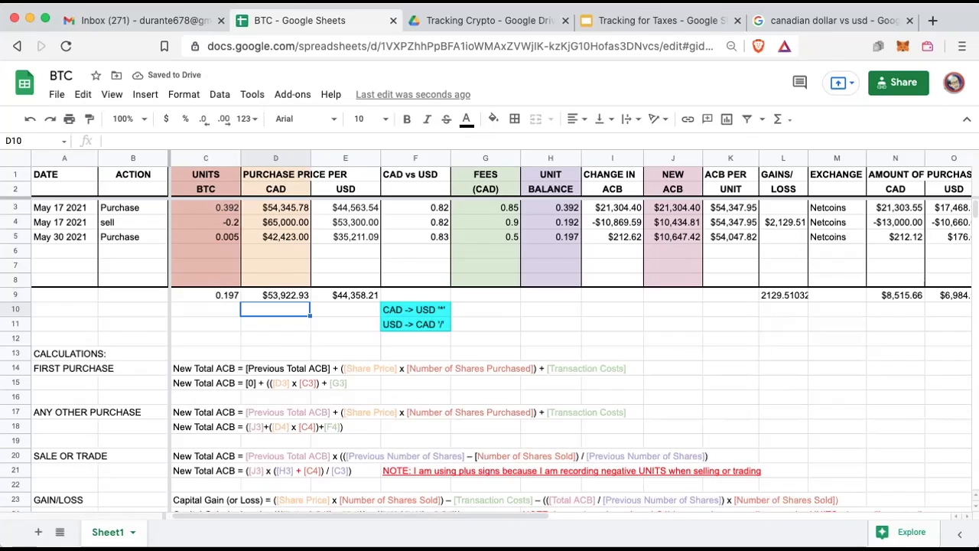
key("Up")
key("Delete")
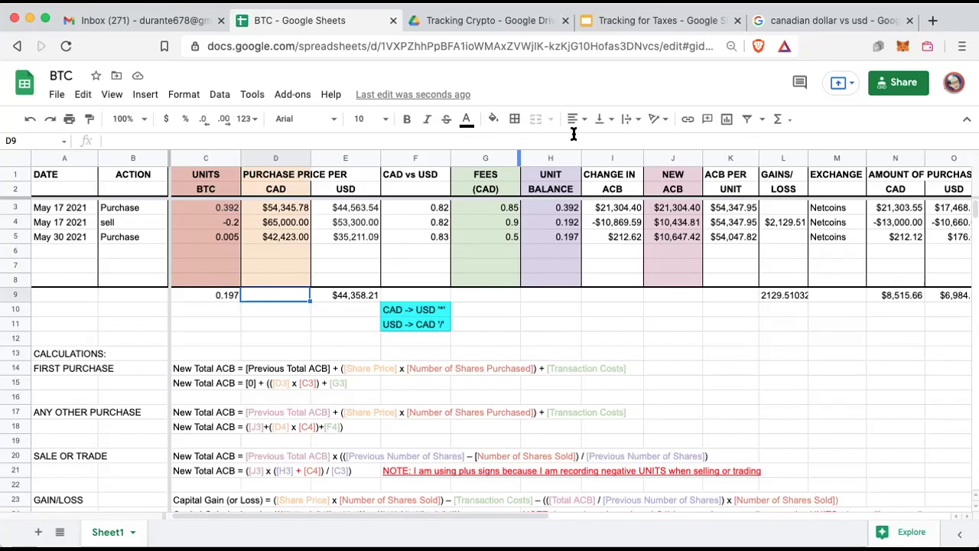
Examine the text color, fill color, border and alignment options available for cell D9 without applying any.
left_click(466, 120)
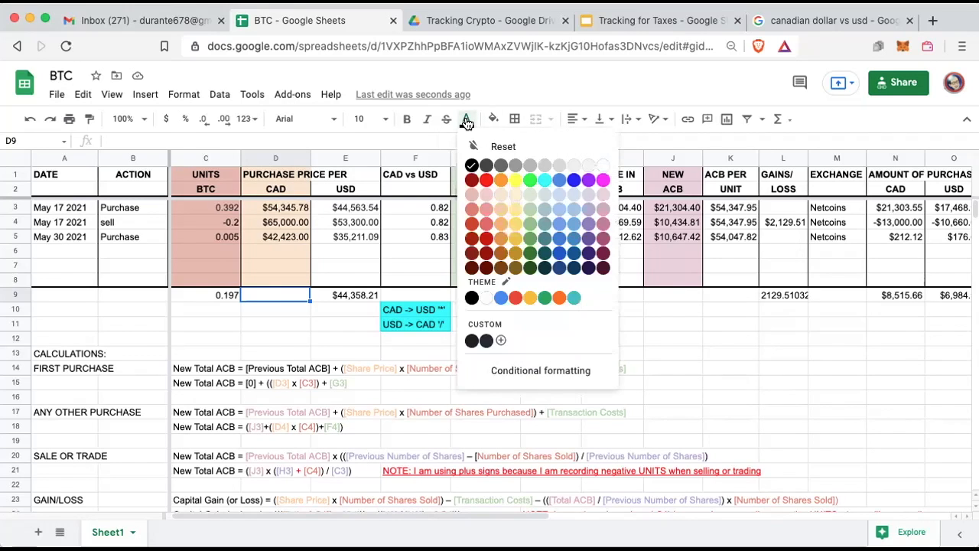
left_click(466, 123)
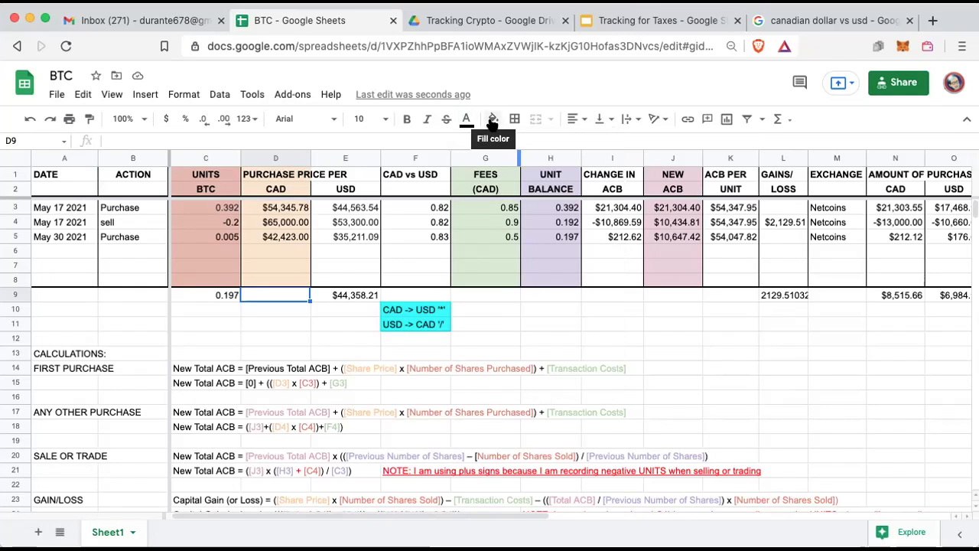
left_click(492, 121)
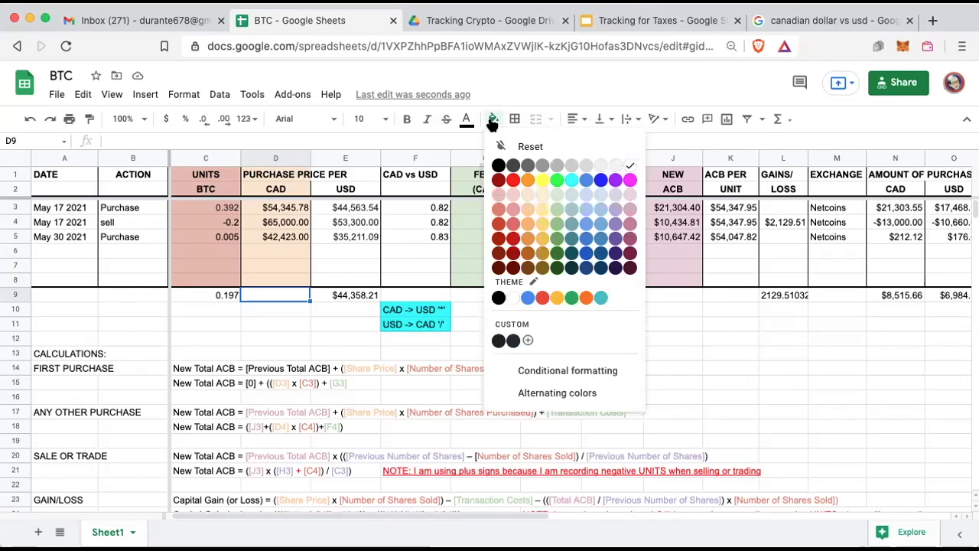
left_click(492, 121)
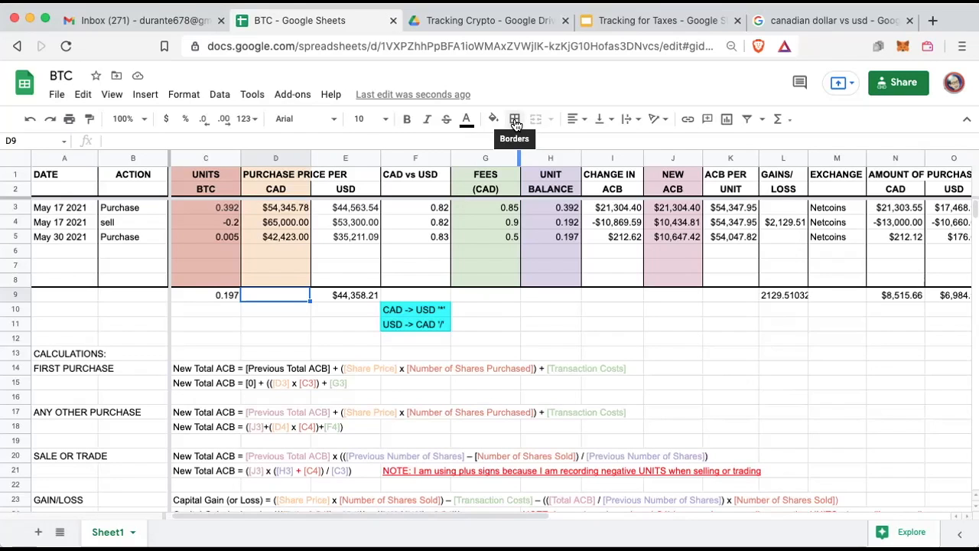
left_click(516, 123)
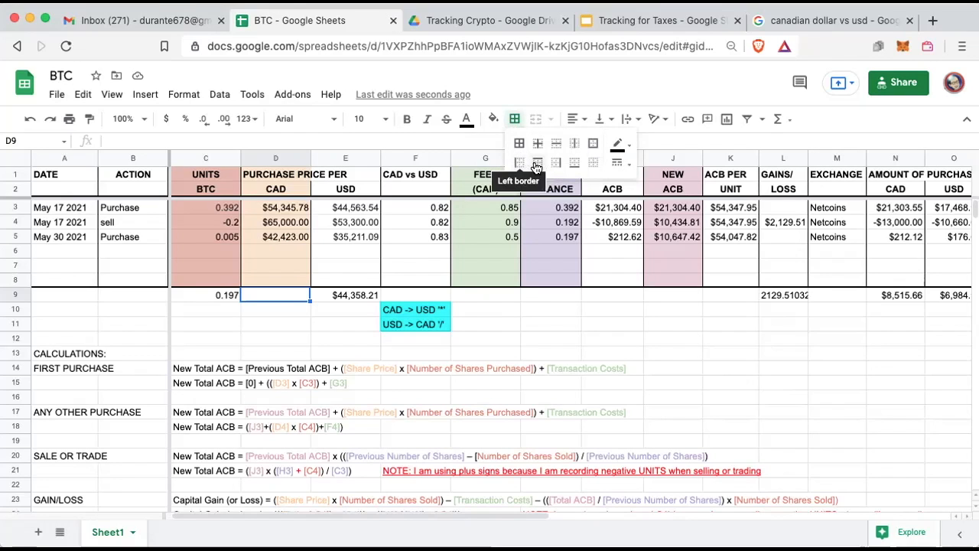
left_click(625, 174)
left_click(626, 166)
left_click(585, 119)
left_click(586, 119)
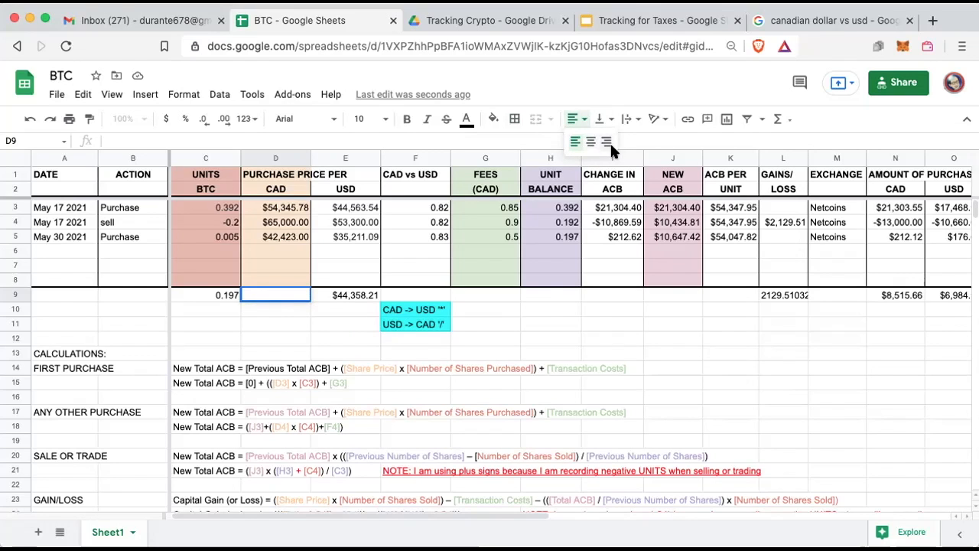
left_click(606, 117)
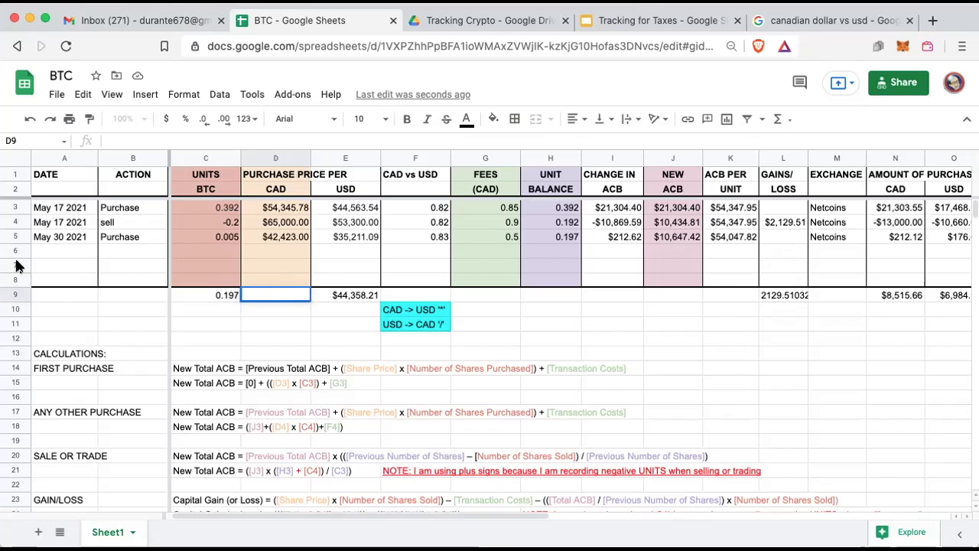
Insert one empty row above row 7 in the transaction table.
left_click(16, 265)
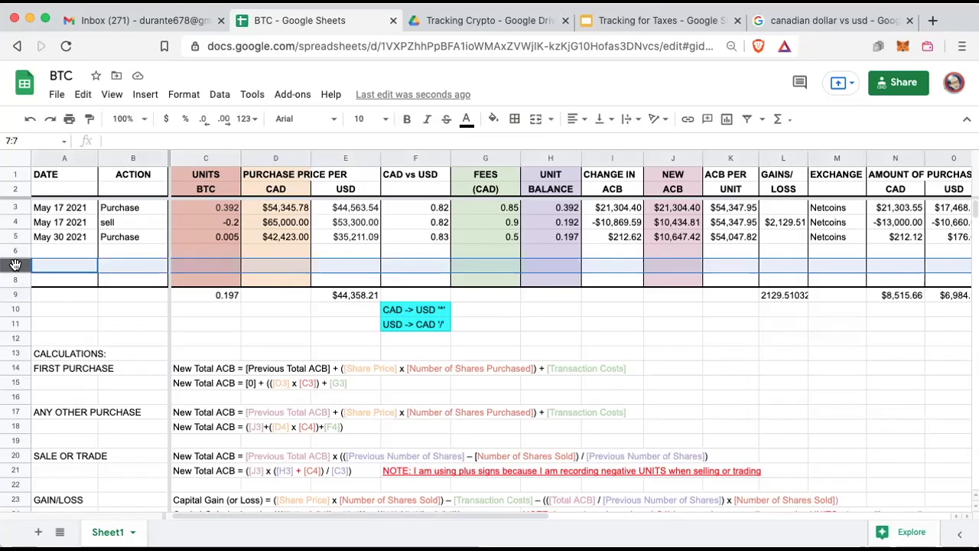
right_click(15, 265)
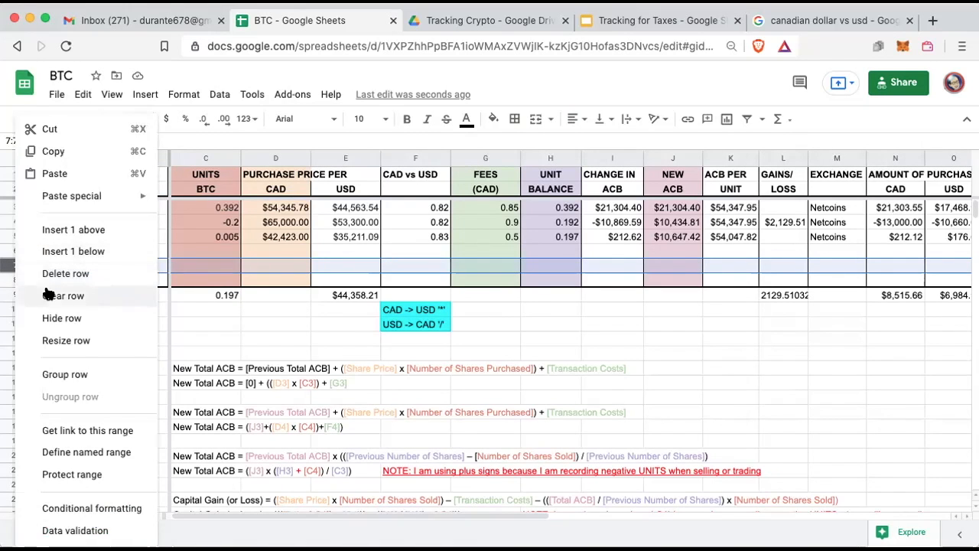
left_click(73, 230)
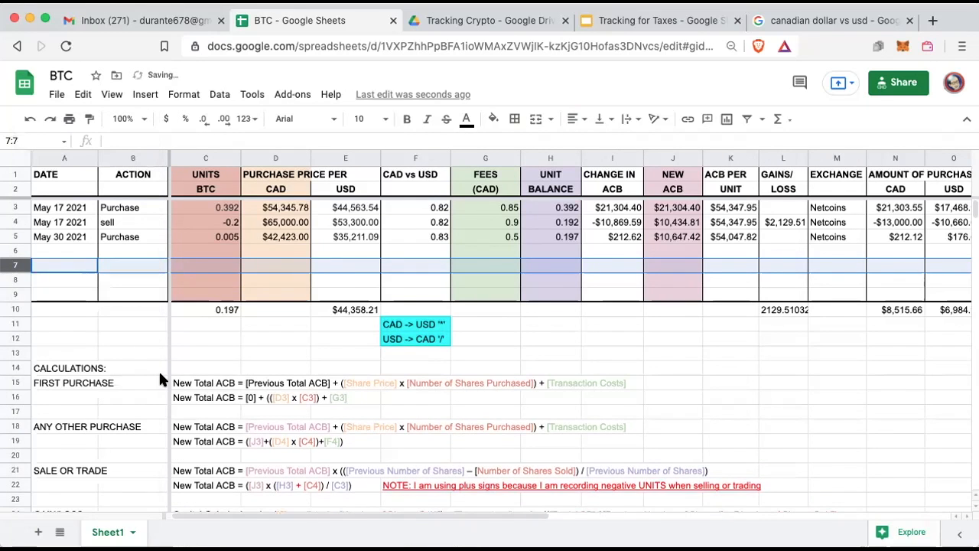
Insert one column to the left of the USD purchase price column E and undo the insertion.
left_click(350, 157)
right_click(350, 157)
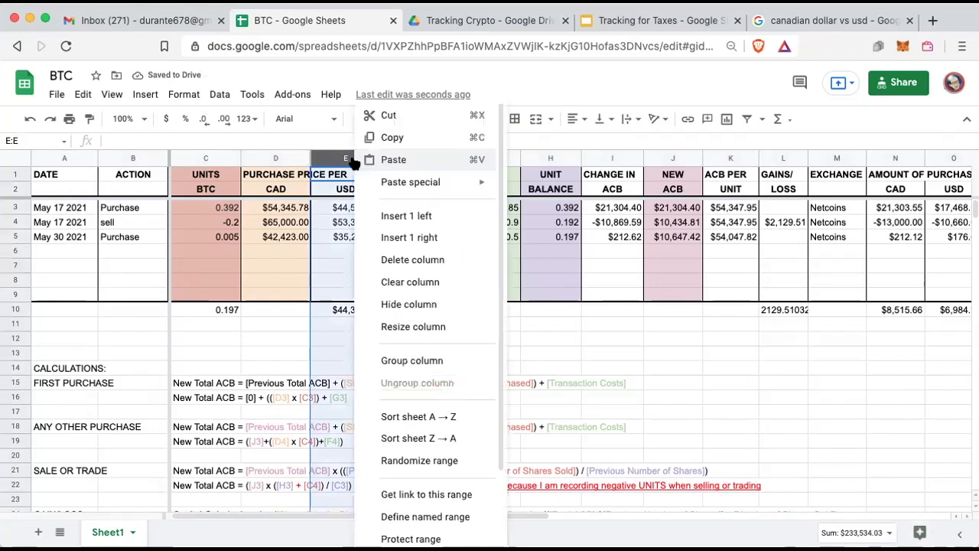
left_click(390, 216)
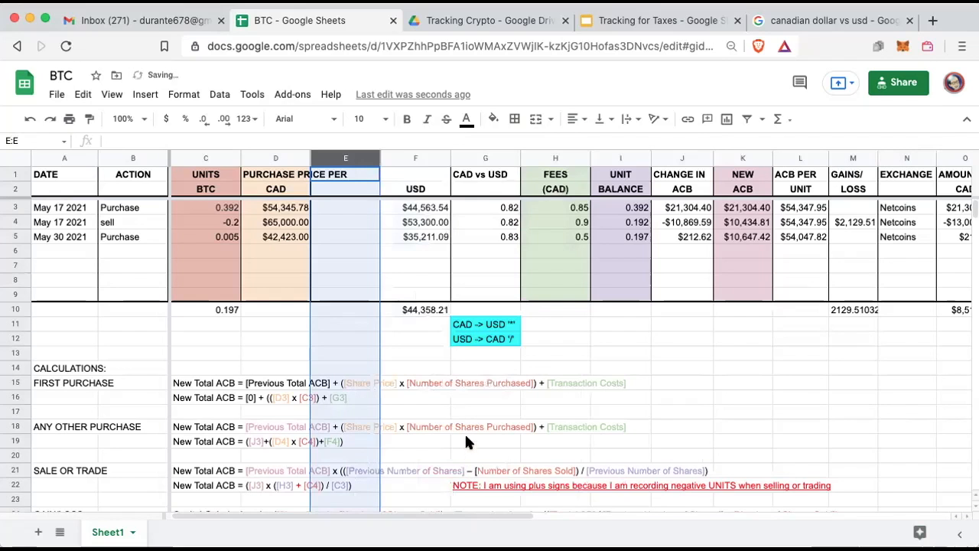
left_click(412, 335)
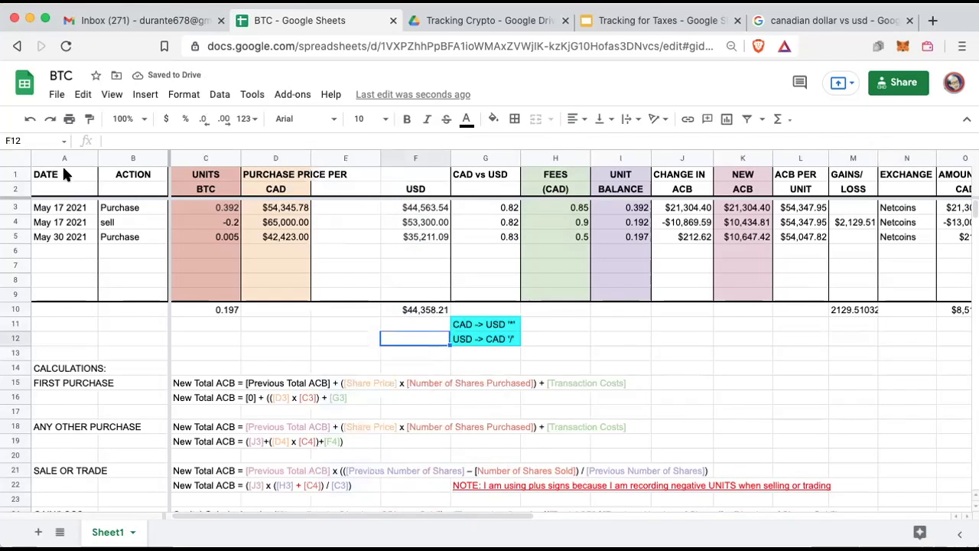
left_click(33, 123)
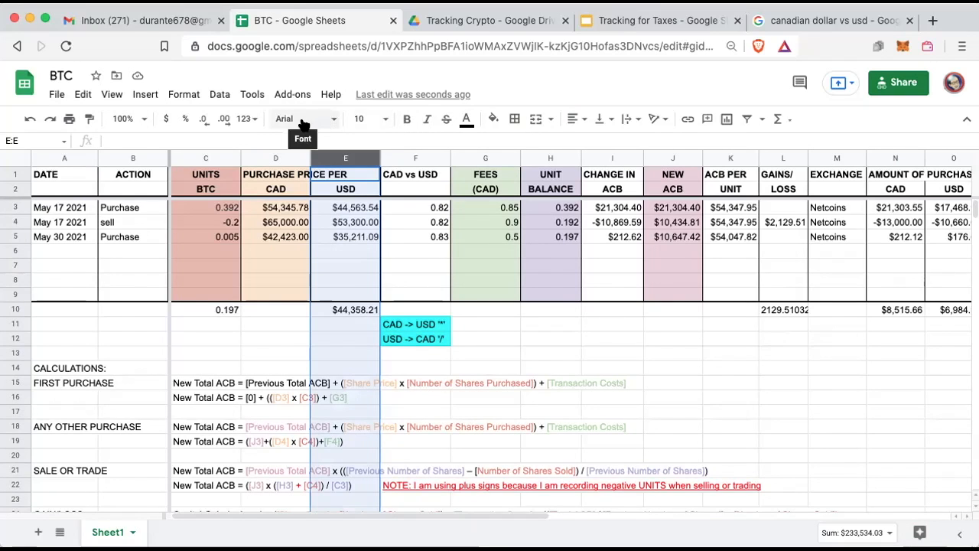
Try more and fewer decimal places and the currency format on the BTC units in cell C3, and undo the currency format.
left_click(206, 207)
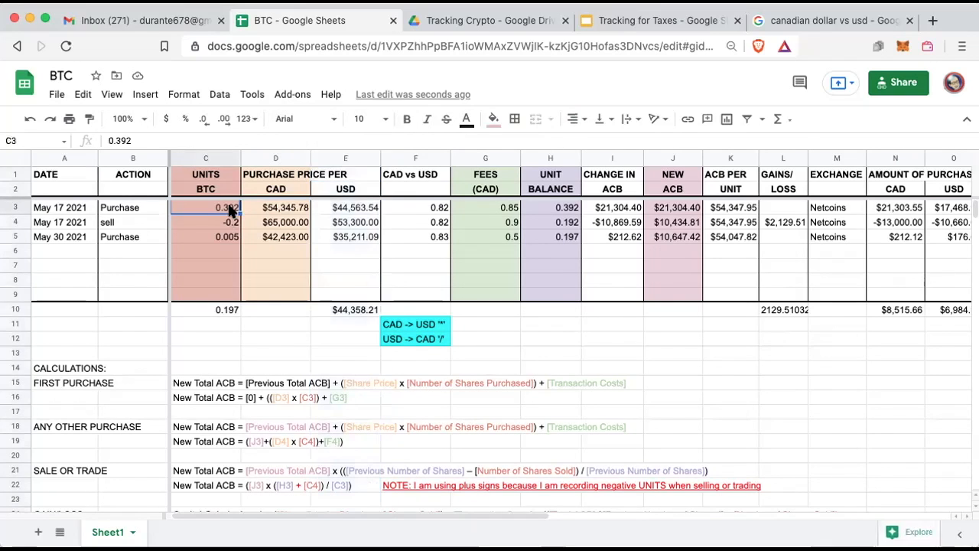
left_click(225, 121)
left_click(225, 121)
left_click(225, 121)
left_click(225, 121)
left_click(205, 121)
left_click(205, 121)
left_click(206, 121)
left_click(205, 121)
left_click(165, 121)
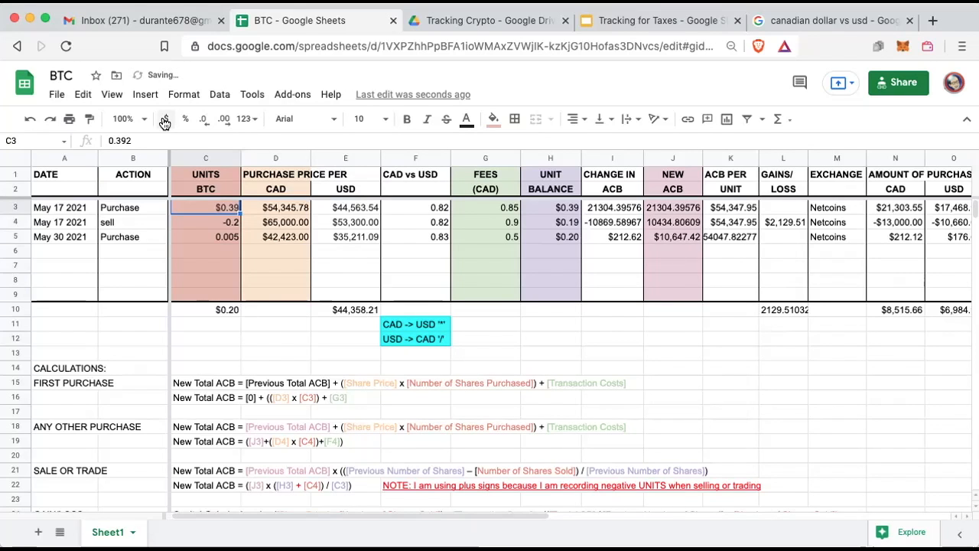
left_click(29, 119)
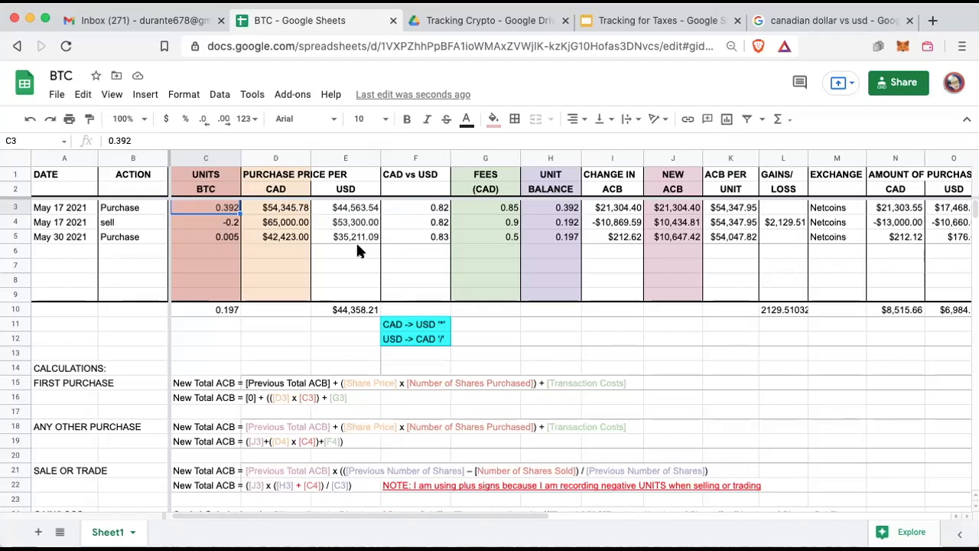
Examine how the header rows and the DATE and ACTION columns behave while moving through the sheet in both directions.
scroll(357, 252, "down", 3)
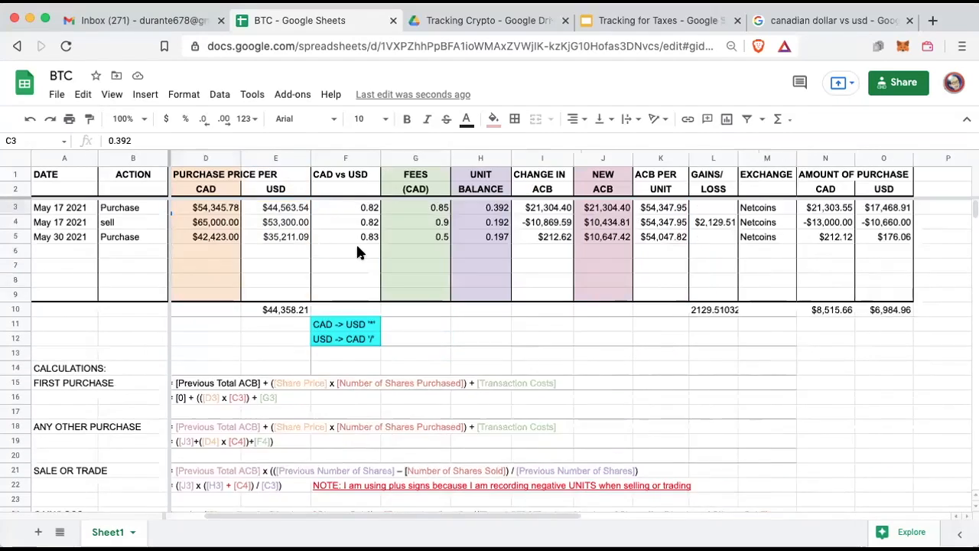
scroll(357, 253, "up", 2)
scroll(357, 253, "right", 5)
scroll(357, 253, "left", 5)
scroll(357, 253, "right", 3)
scroll(357, 252, "left", 3)
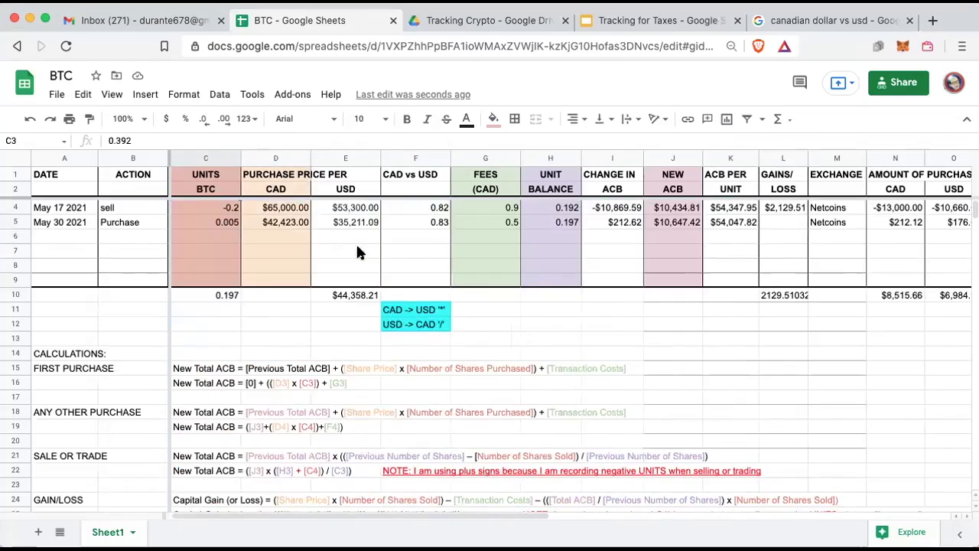
scroll(357, 253, "down", 2)
scroll(357, 253, "up", 2)
scroll(357, 253, "right", 1)
scroll(358, 253, "down", 2)
scroll(357, 253, "left", 1)
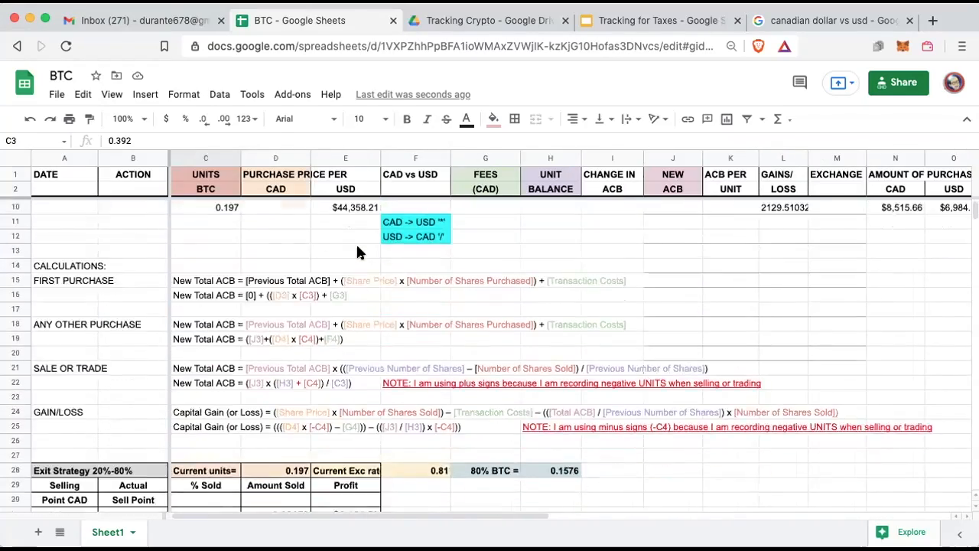
scroll(357, 252, "up", 3)
scroll(357, 253, "right", 1)
scroll(358, 253, "down", 3)
scroll(357, 253, "up", 3)
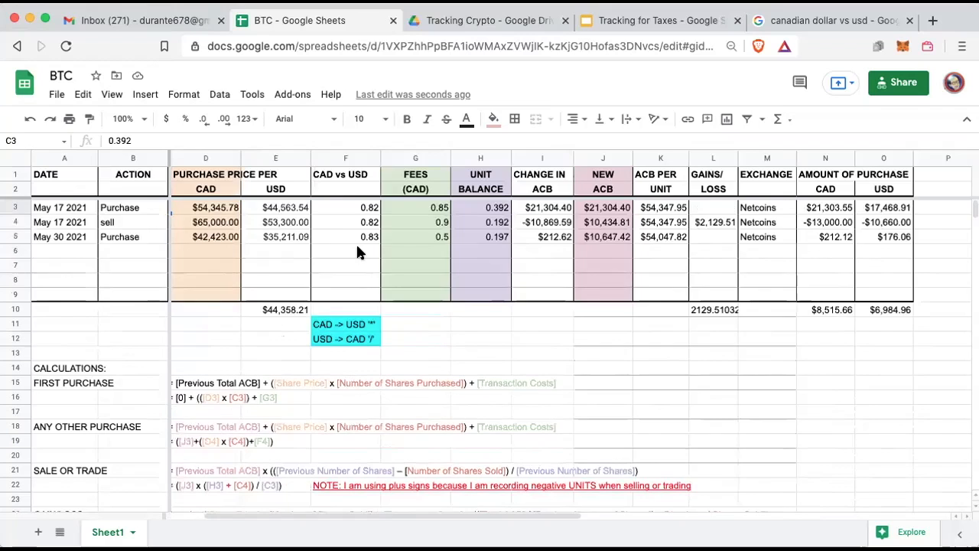
scroll(358, 252, "down", 2)
scroll(358, 253, "left", 1)
scroll(357, 253, "right", 3)
scroll(357, 253, "left", 3)
scroll(358, 252, "up", 2)
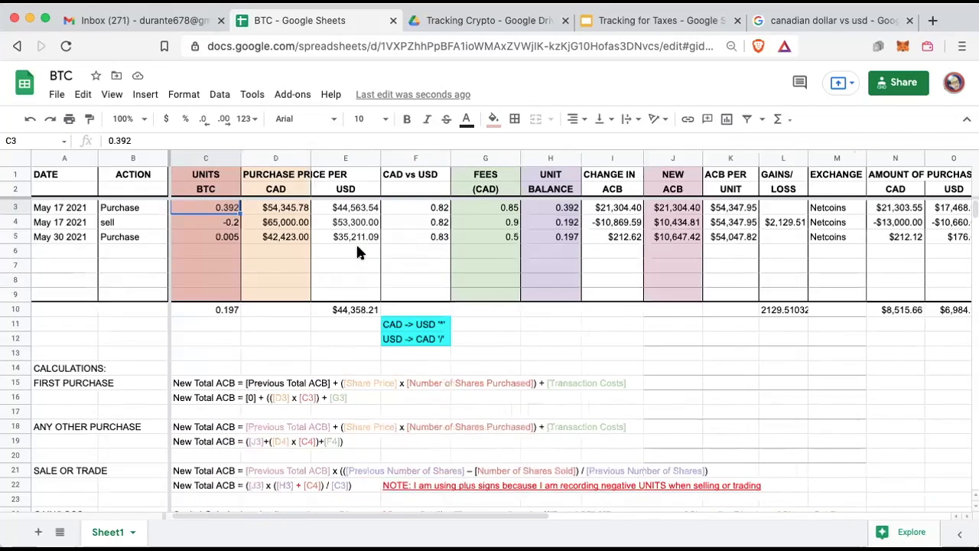
Search Google in a new browser tab for "google sheets freeze columns".
left_click(935, 19)
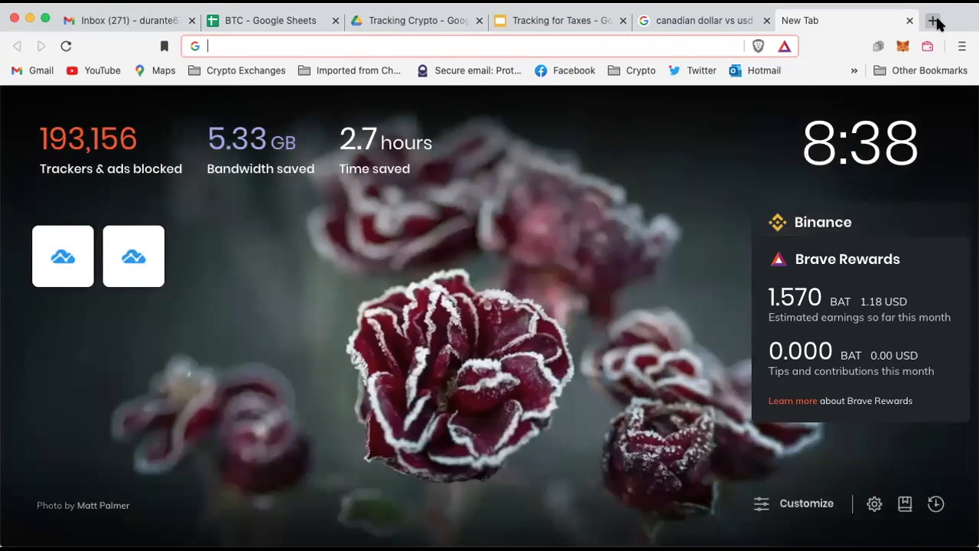
type("google sheets freeze columns")
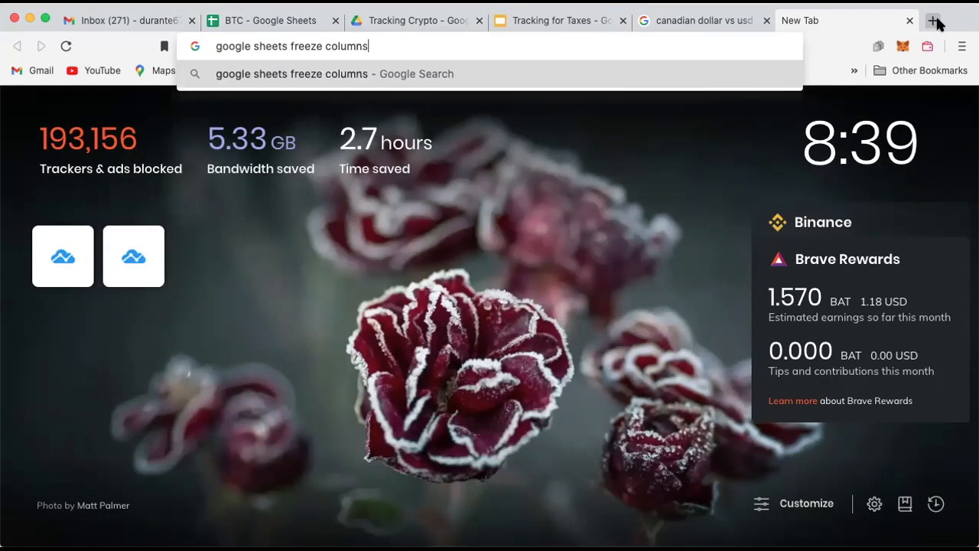
key("Return")
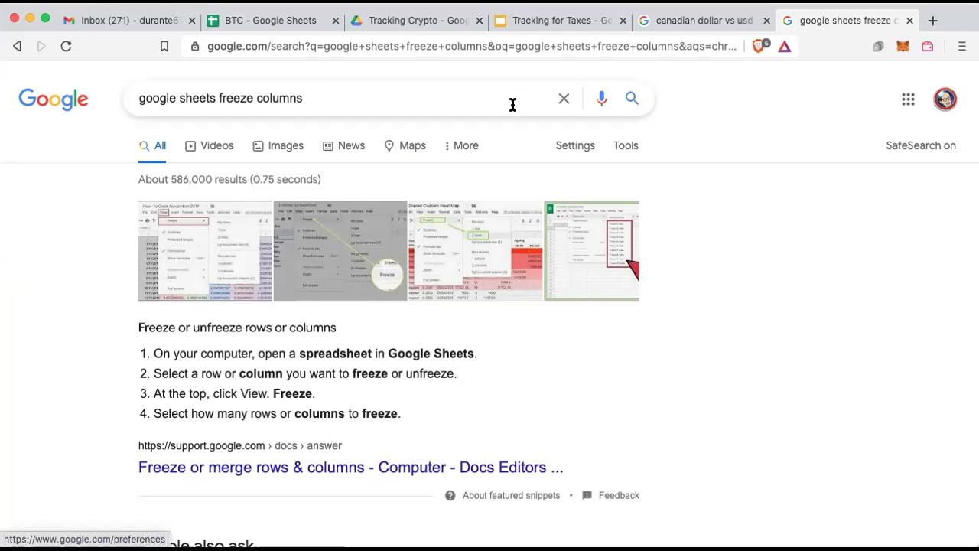
Return to the BTC spreadsheet and freeze its first 2 rows and first 2 columns.
left_click(230, 22)
left_click(113, 95)
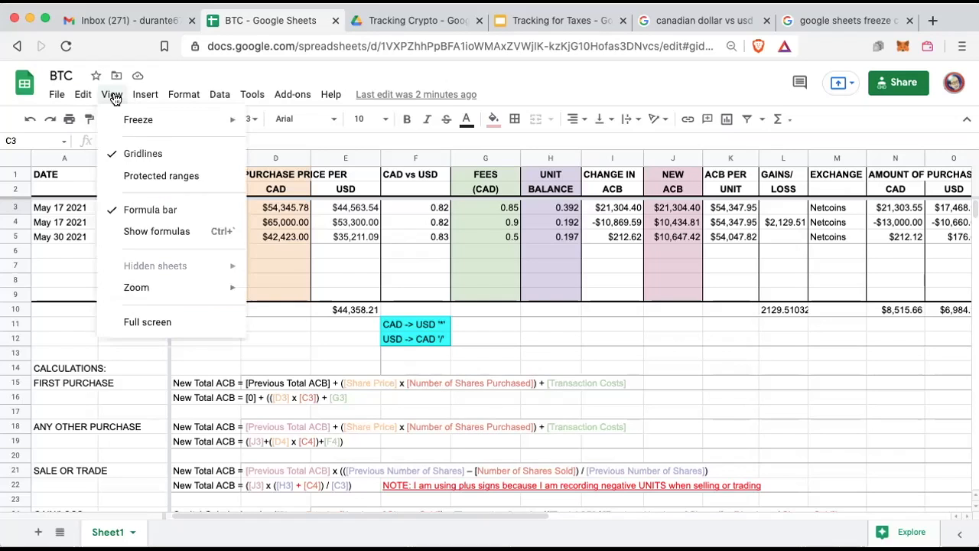
mouse_move(138, 120)
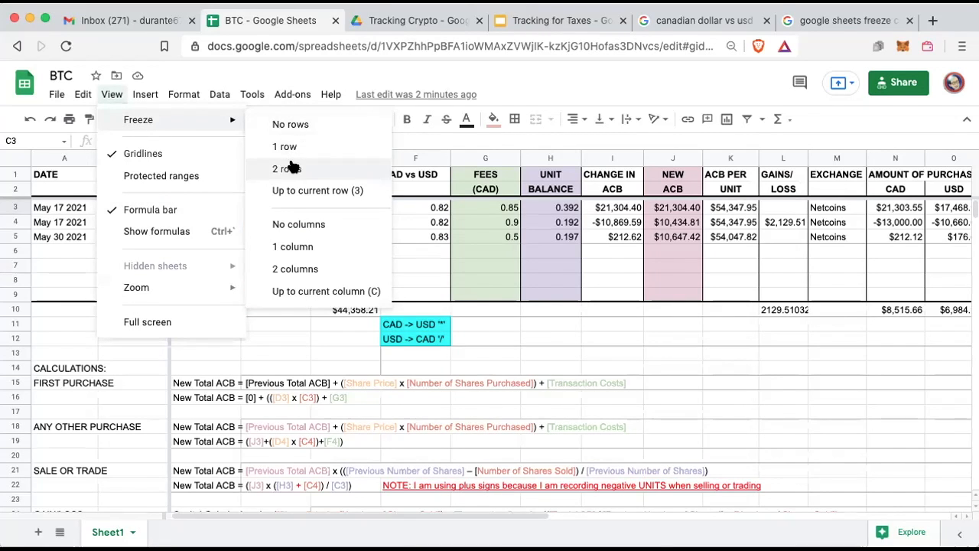
left_click(288, 168)
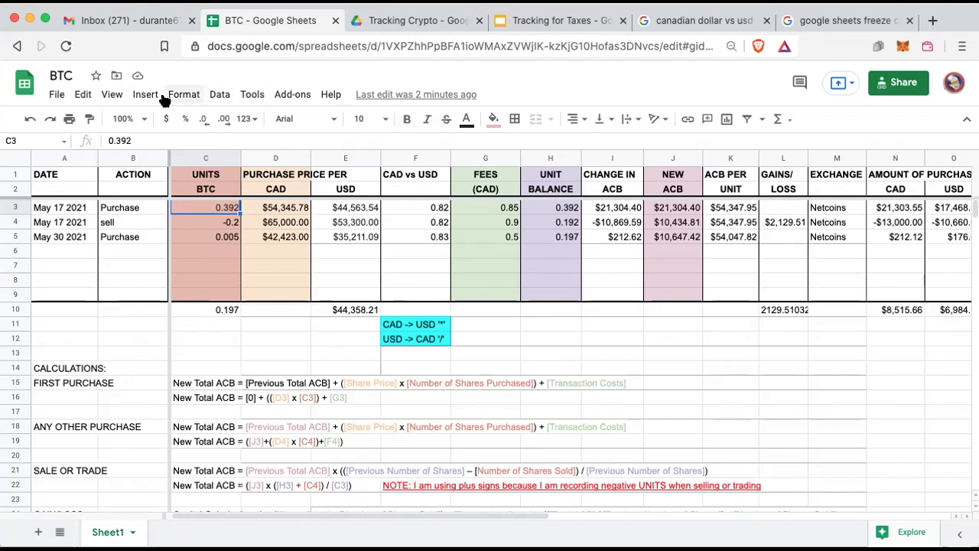
left_click(113, 95)
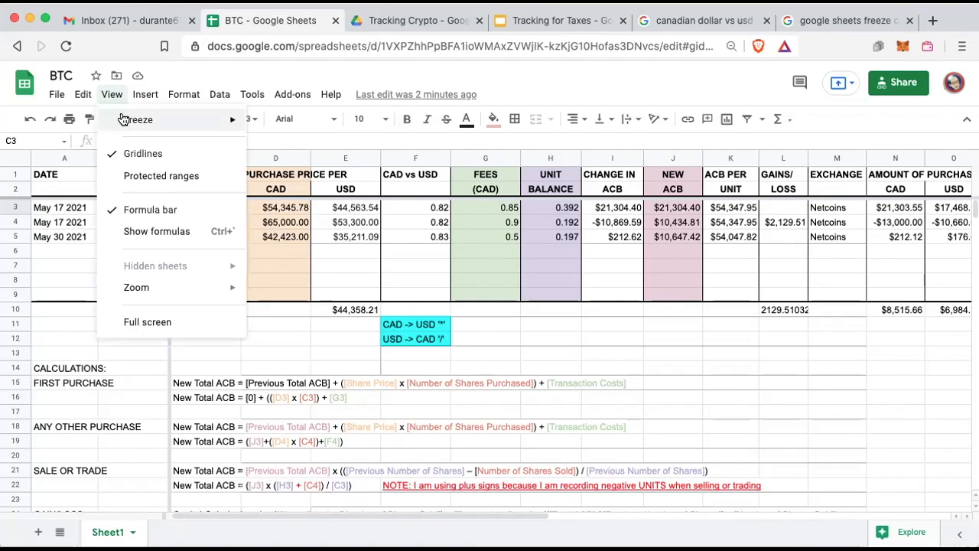
mouse_move(132, 120)
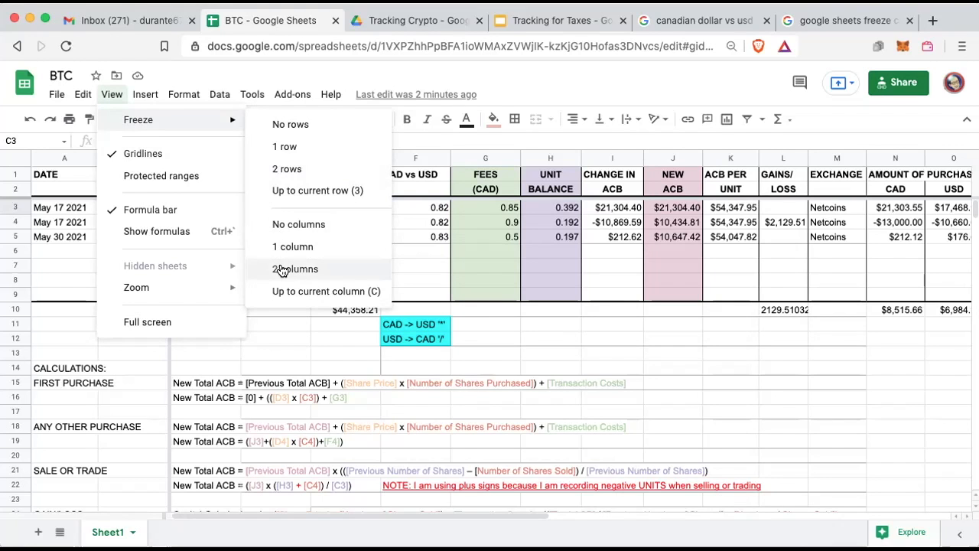
left_click(280, 267)
Check the frozen header rows and first two columns against the lower rows and the far columns of the sheet.
scroll(256, 333, "down", 1)
scroll(256, 333, "up", 1)
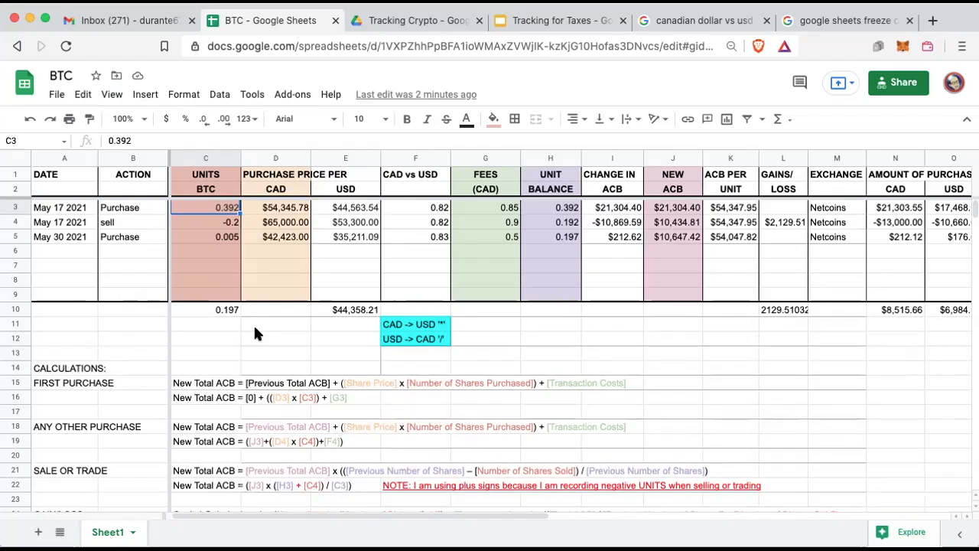
scroll(256, 332, "down", 5)
scroll(257, 333, "down", 1)
scroll(256, 333, "up", 6)
scroll(256, 332, "right", 6)
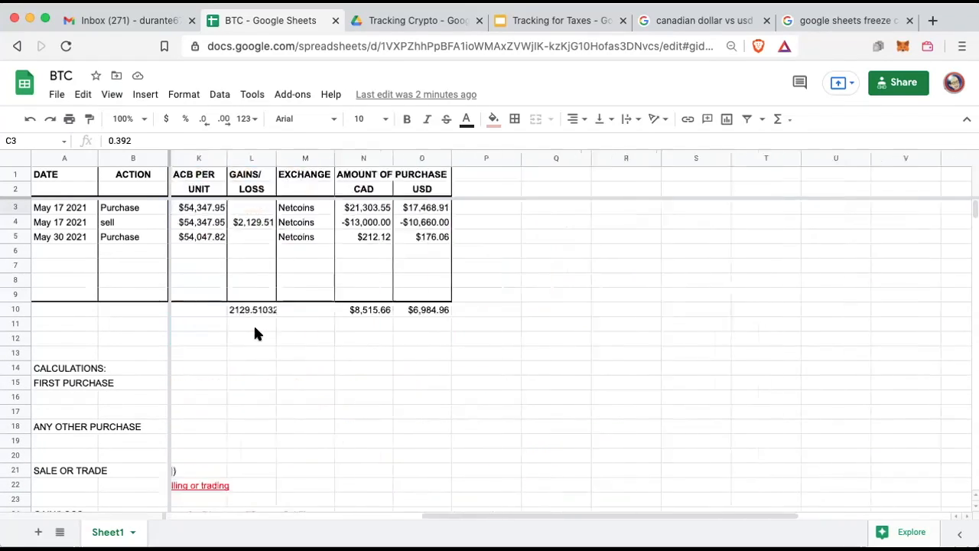
scroll(257, 333, "left", 6)
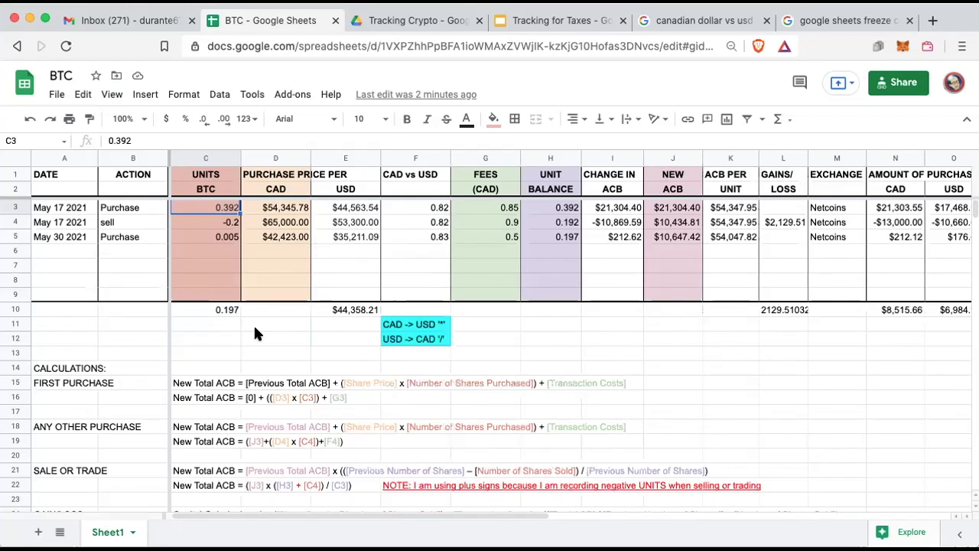
left_click(259, 336)
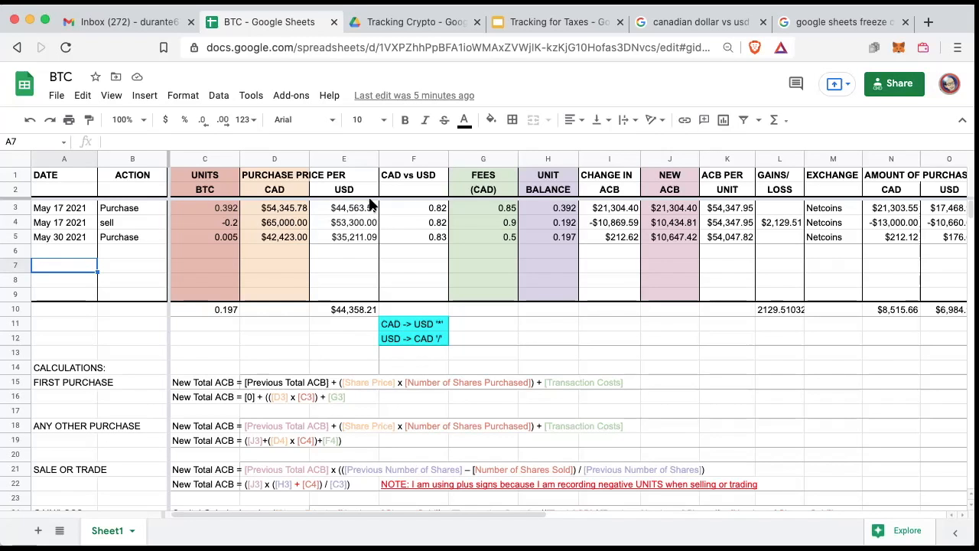
Examine the CAD vs USD rate in cell F3 and the formula behind the USD purchase price in E3.
left_click(409, 209)
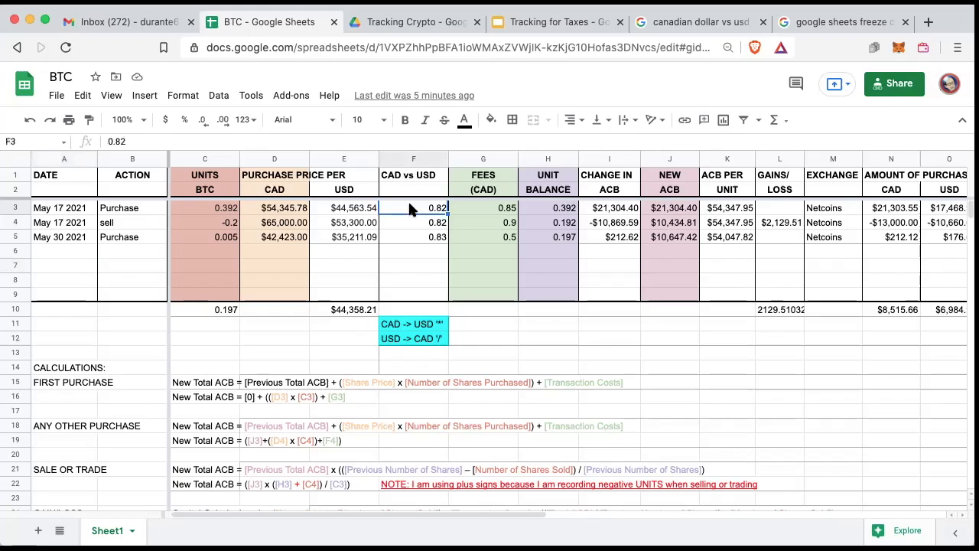
left_click(342, 211)
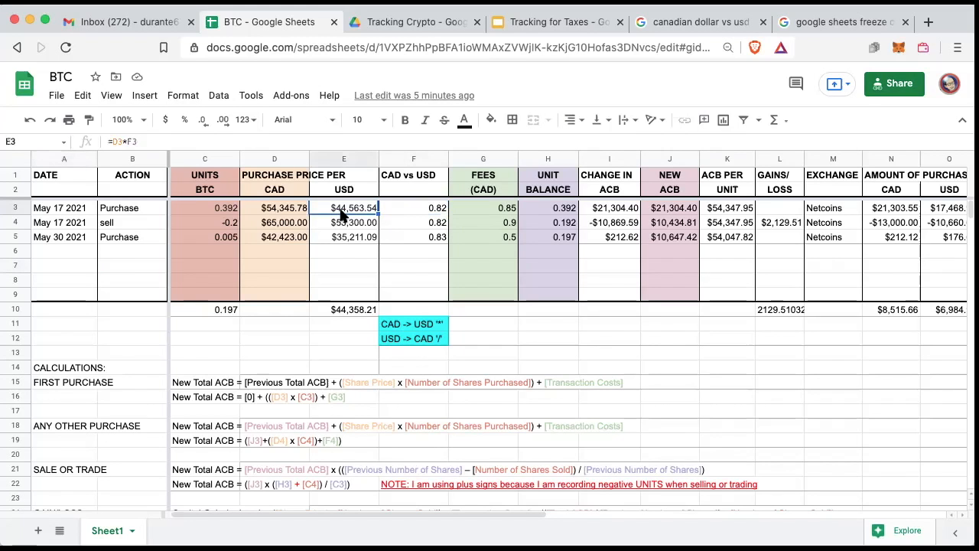
left_click(132, 141)
Enter the example formula =D5+C5 in cell E7 and undo the entry.
left_click(347, 268)
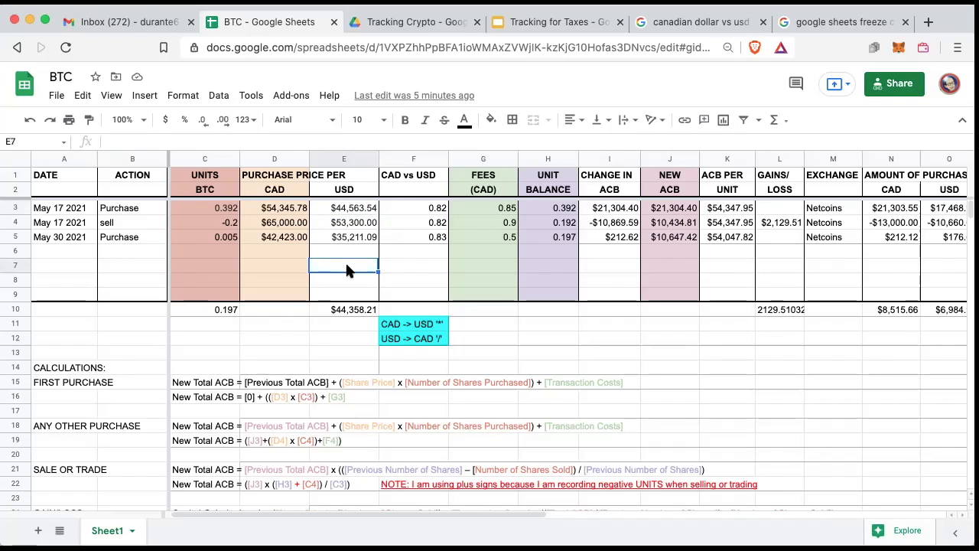
type("=")
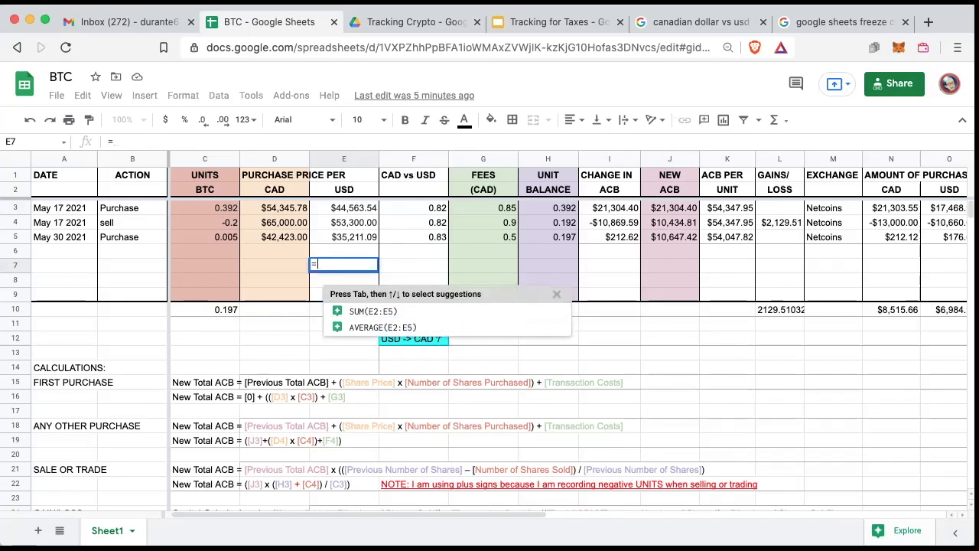
left_click(294, 239)
type("+")
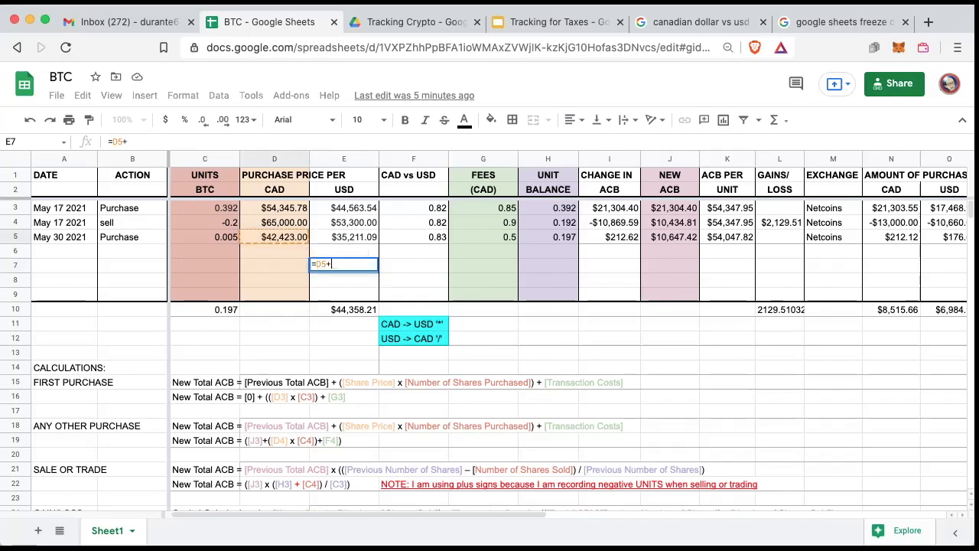
left_click(226, 239)
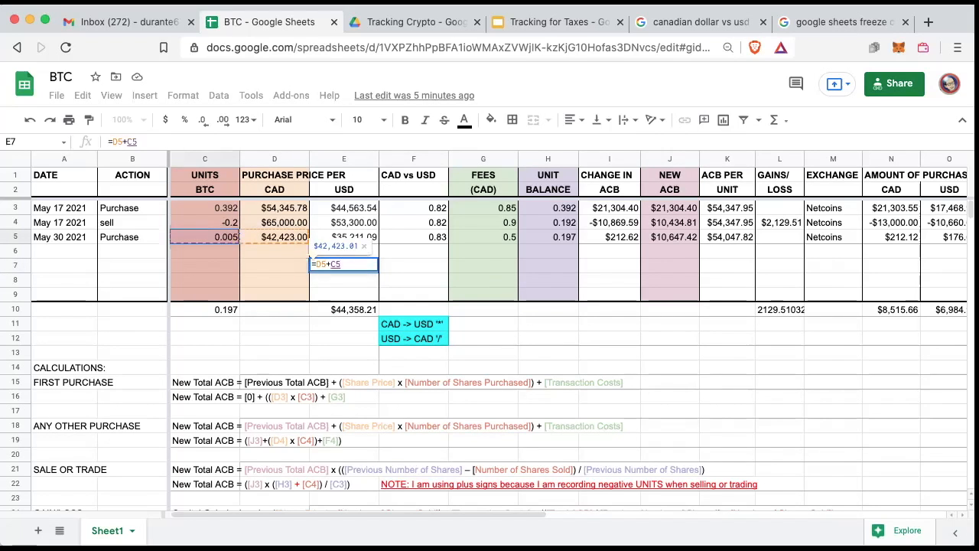
key("Return")
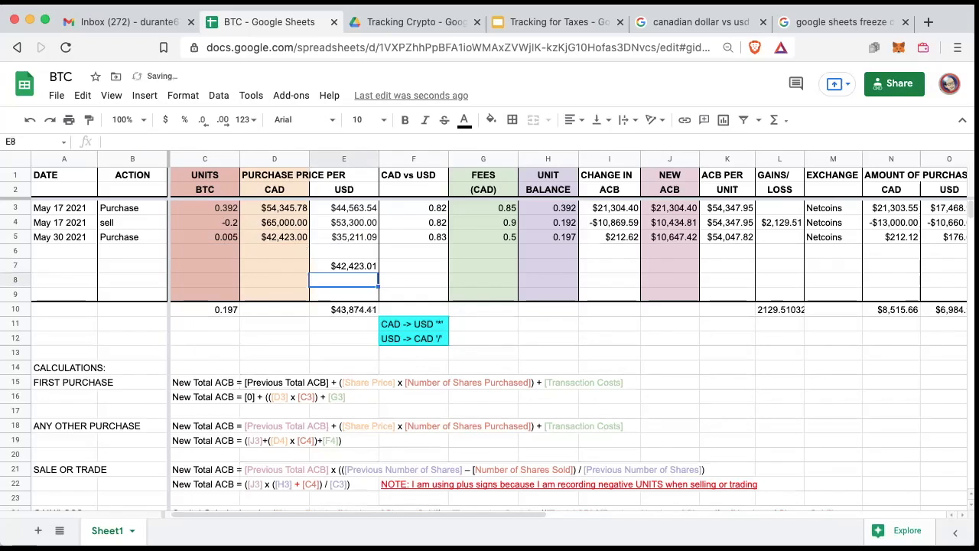
key("super+z")
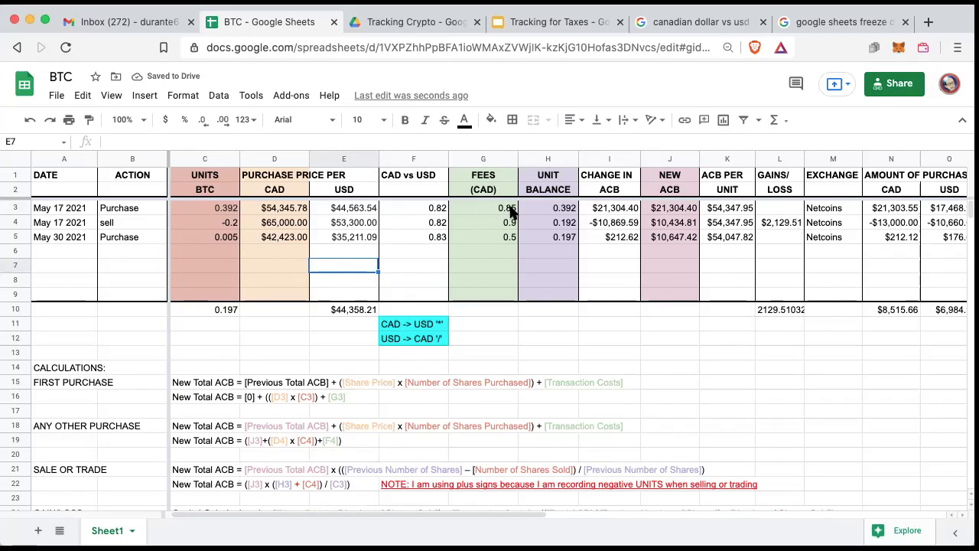
Examine the first purchase's unit balance, change in ACB, new ACB and ACB per unit formulas in row 3 against the FIRST PURCHASE calculation.
left_click(557, 211)
left_click(610, 212)
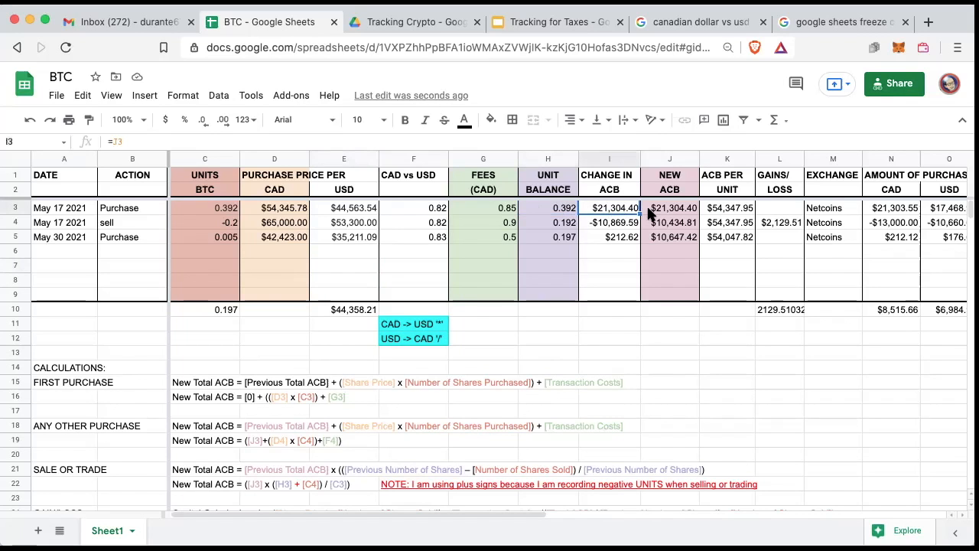
left_click(666, 208)
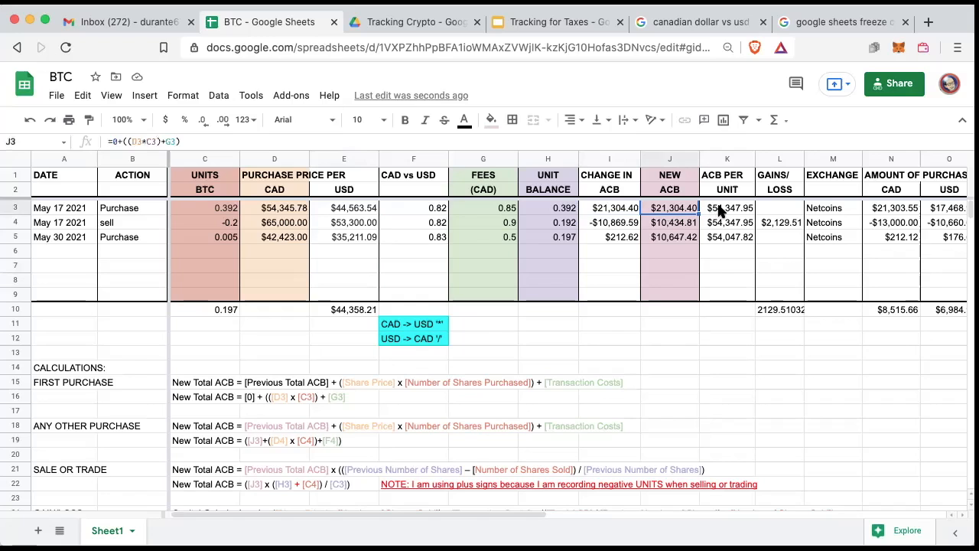
left_click(719, 211)
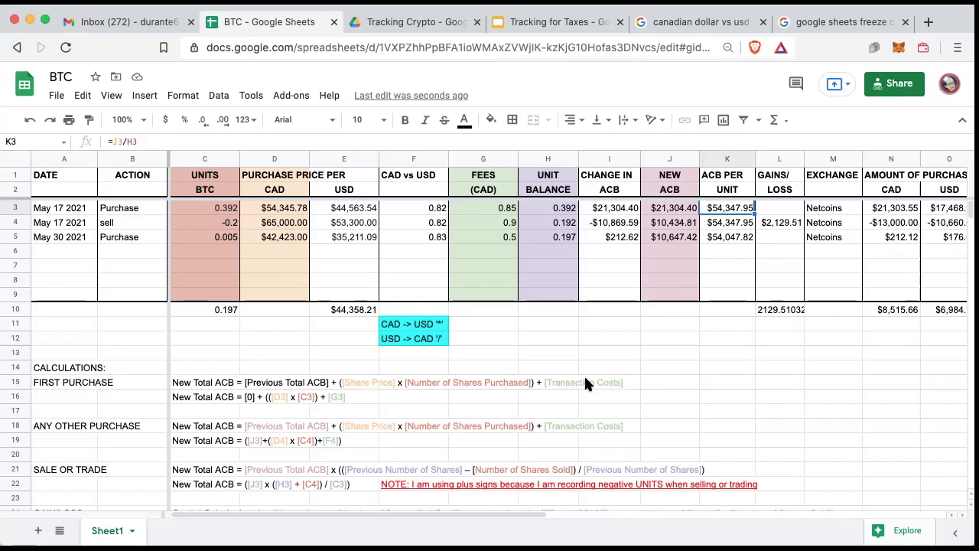
left_click(413, 411)
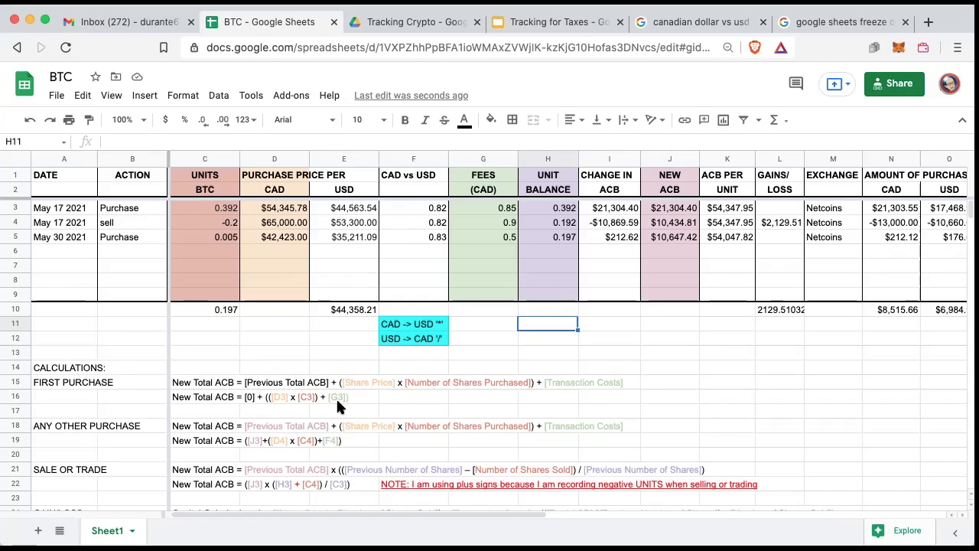
left_click(726, 209)
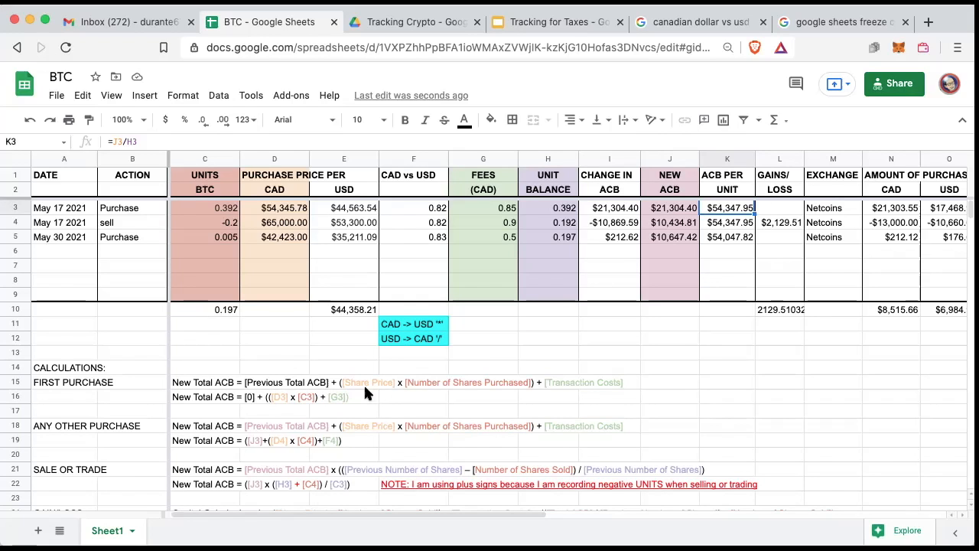
left_click(682, 210)
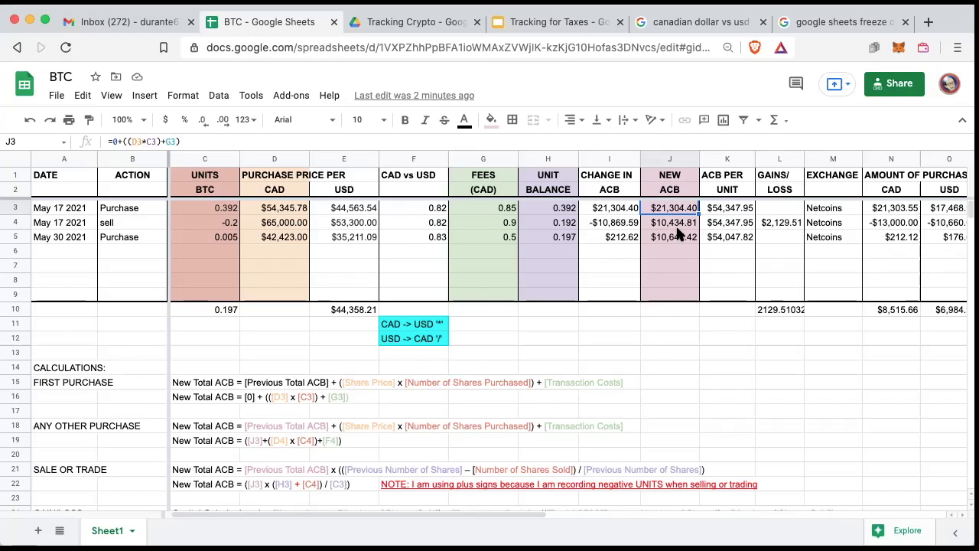
Examine the CAD and USD amount of purchase formulas in N3 and O3 along with the source cells they reference.
scroll(677, 234, "right", 3)
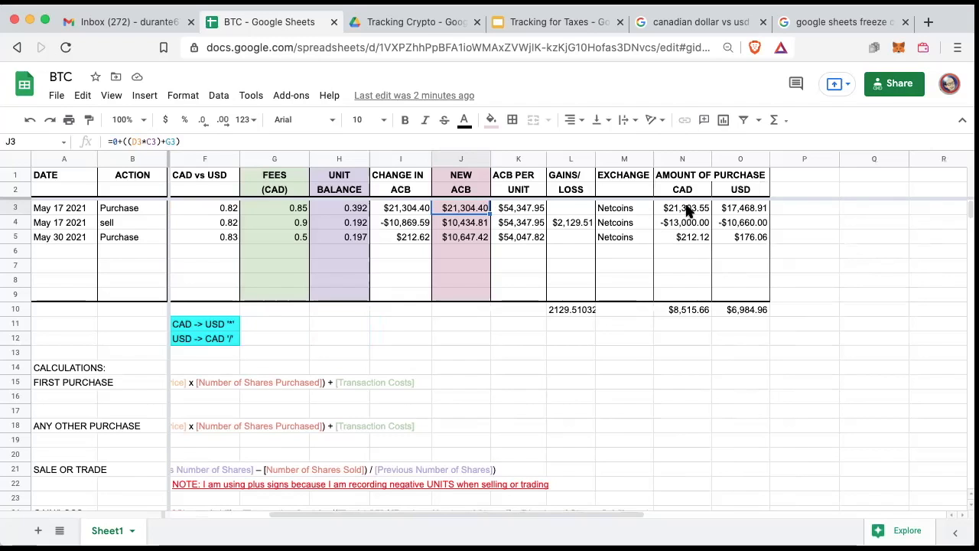
left_click(687, 210)
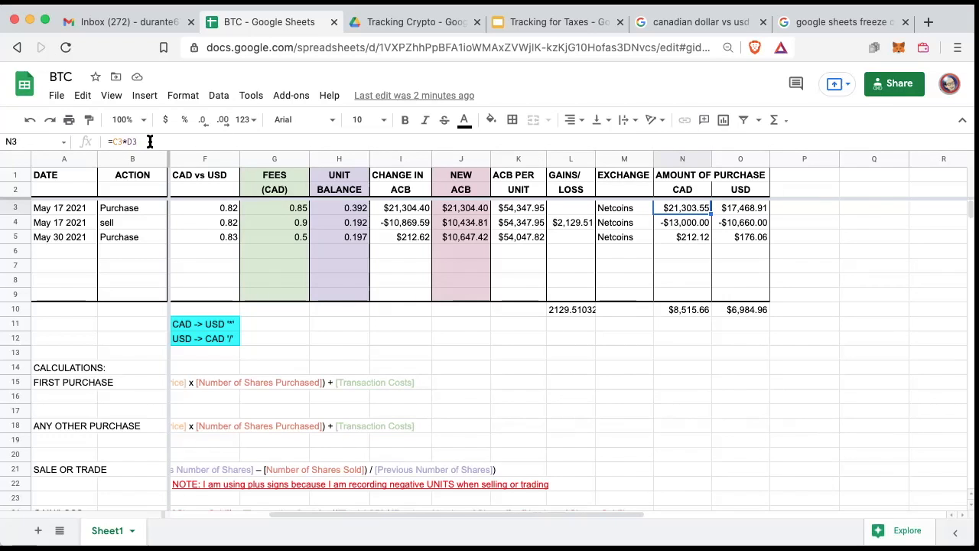
scroll(268, 203, "left", 5)
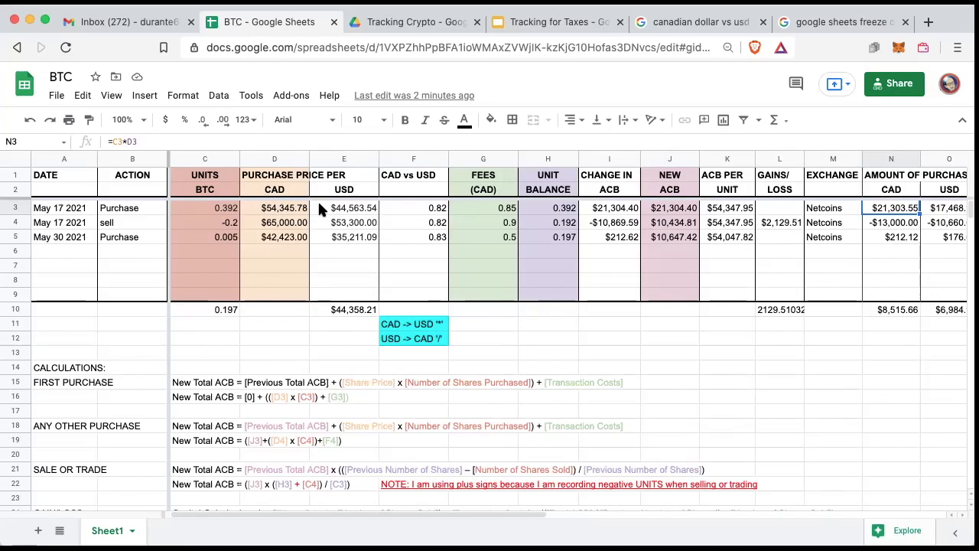
scroll(318, 203, "right", 5)
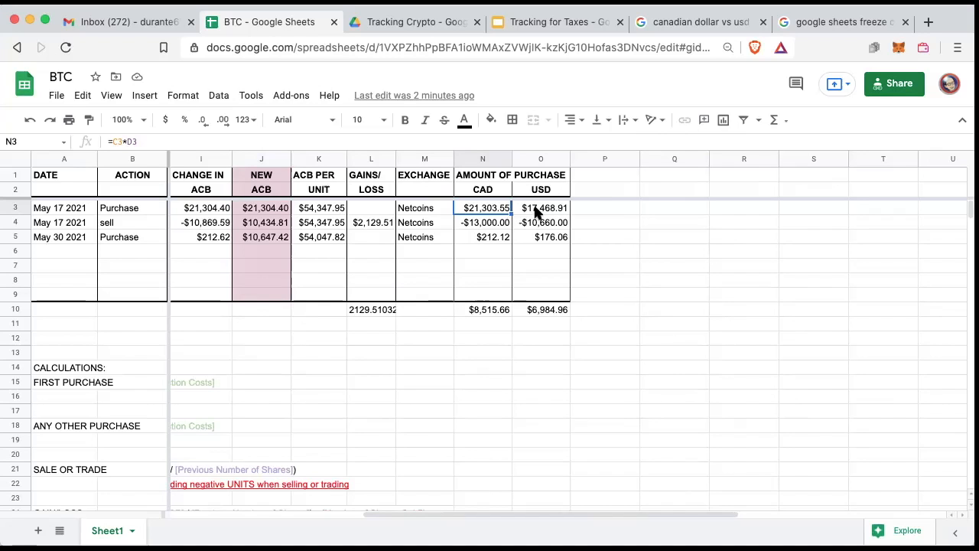
left_click(535, 213)
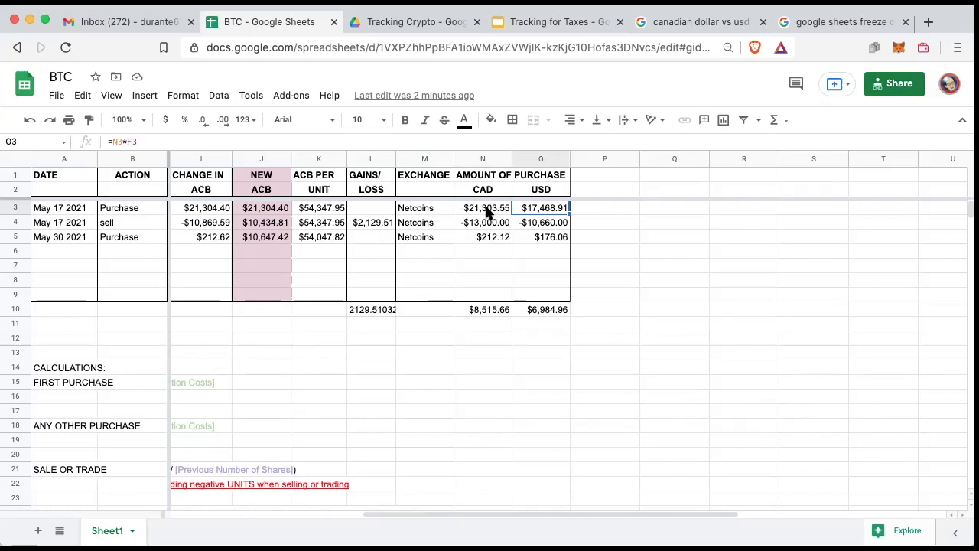
scroll(551, 211, "left", 5)
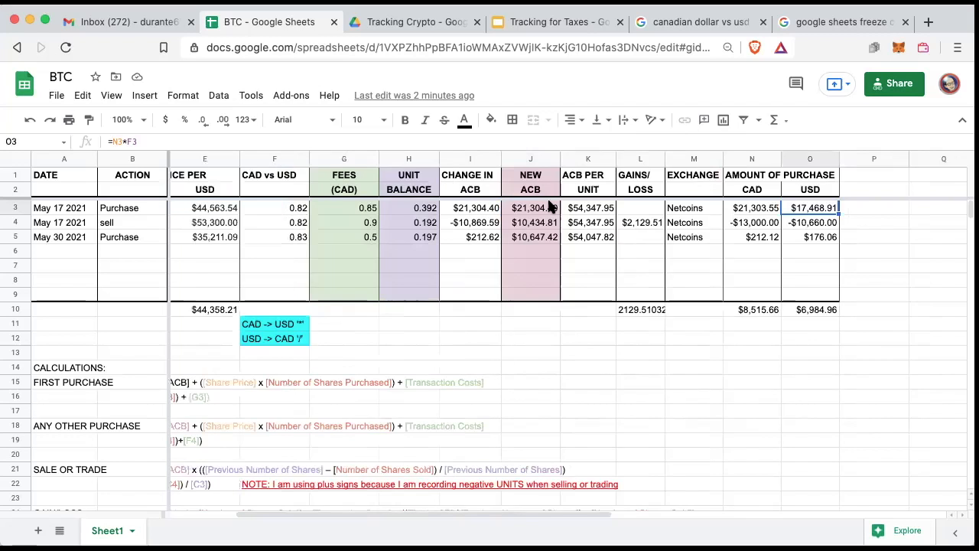
left_click(412, 208)
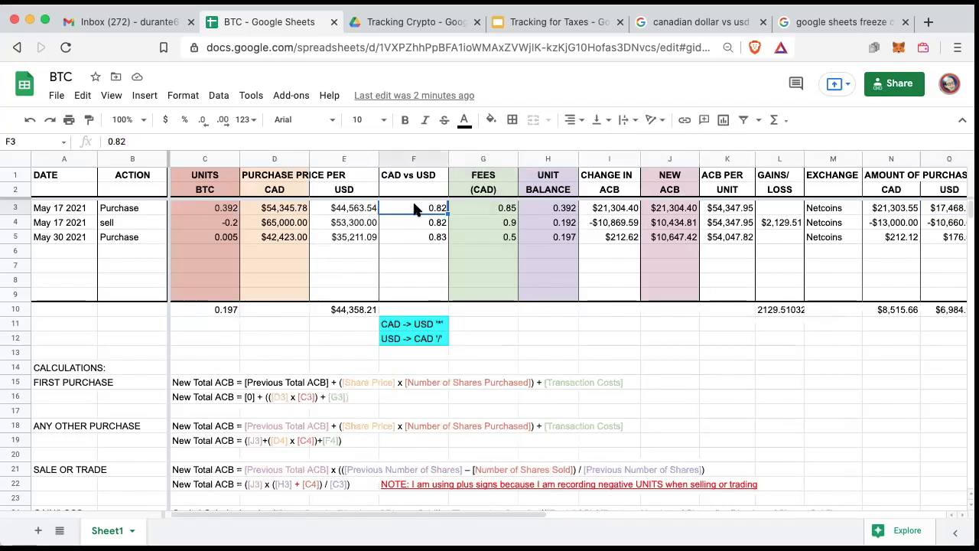
scroll(414, 207, "right", 5)
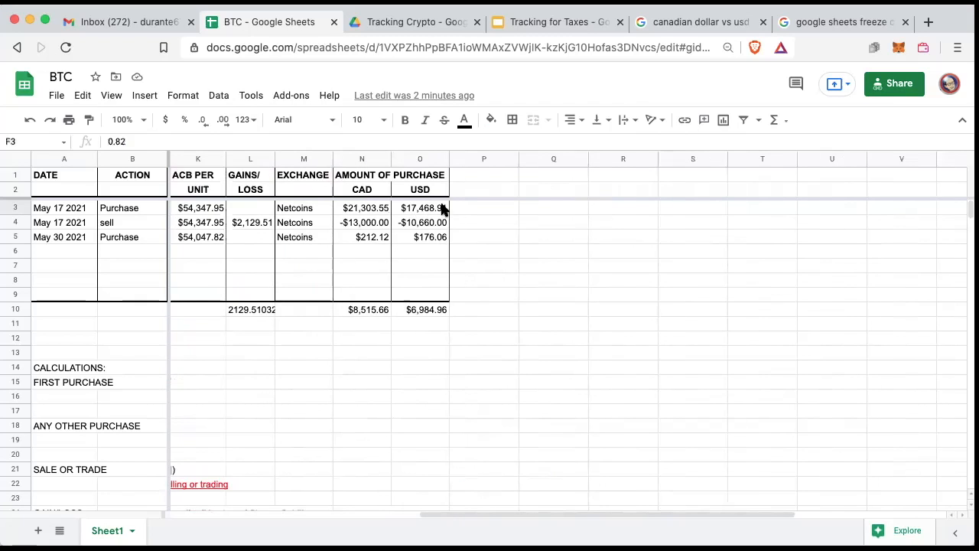
Inspect the SUM formula behind the CAD purchase total in N10 and view the list of available functions.
left_click(370, 314)
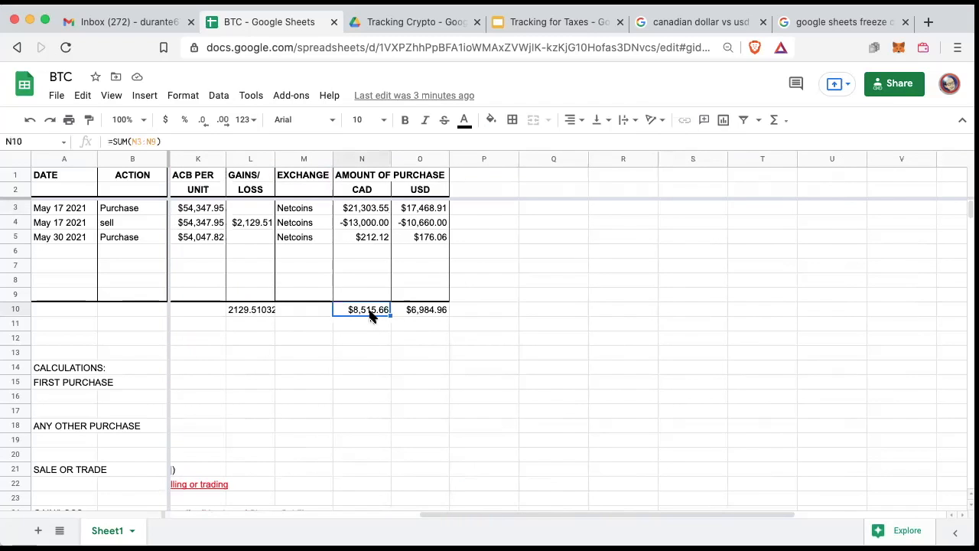
left_click(775, 120)
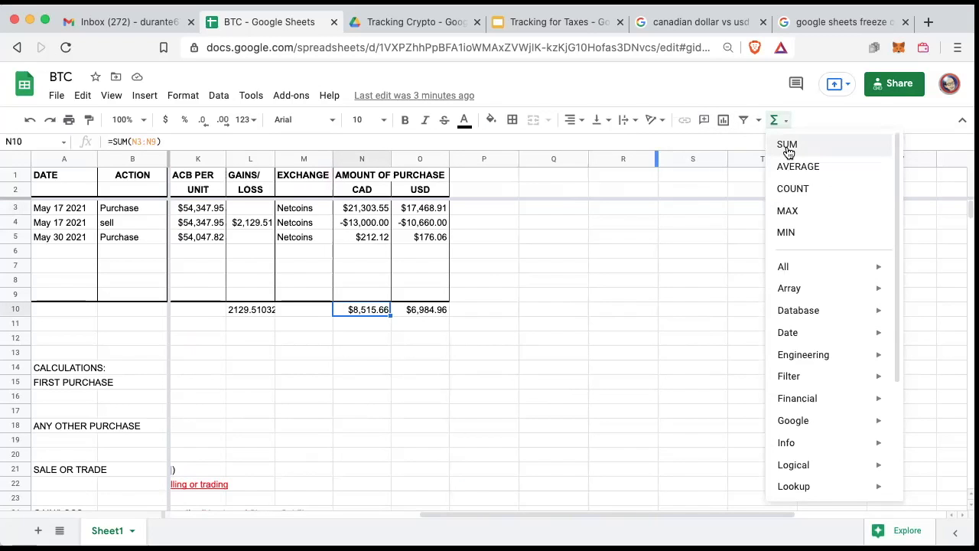
left_click(365, 310)
Examine the sale row's new ACB, change in ACB, ACB per unit and unit balance formulas in row 4 against the SALE OR TRADE calculation.
scroll(398, 374, "left", 10)
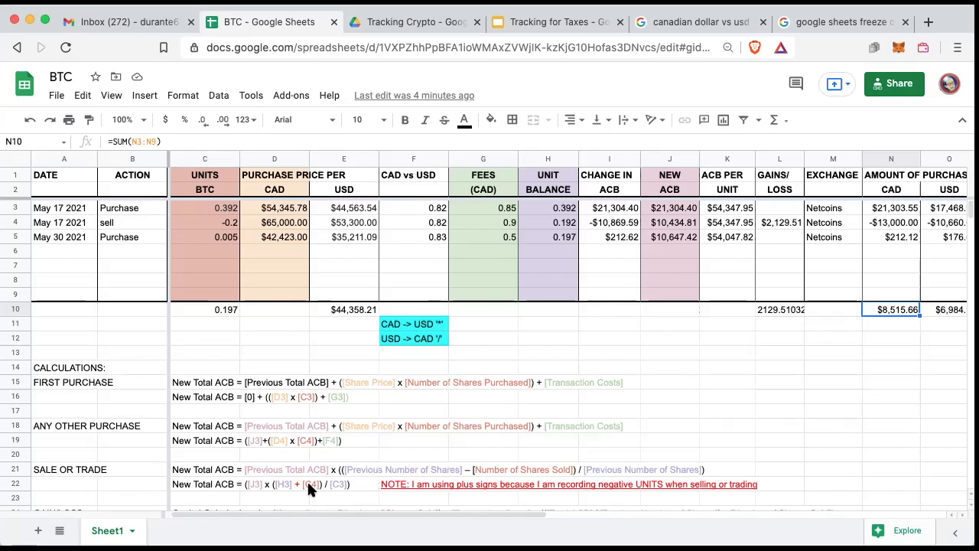
left_click(682, 221)
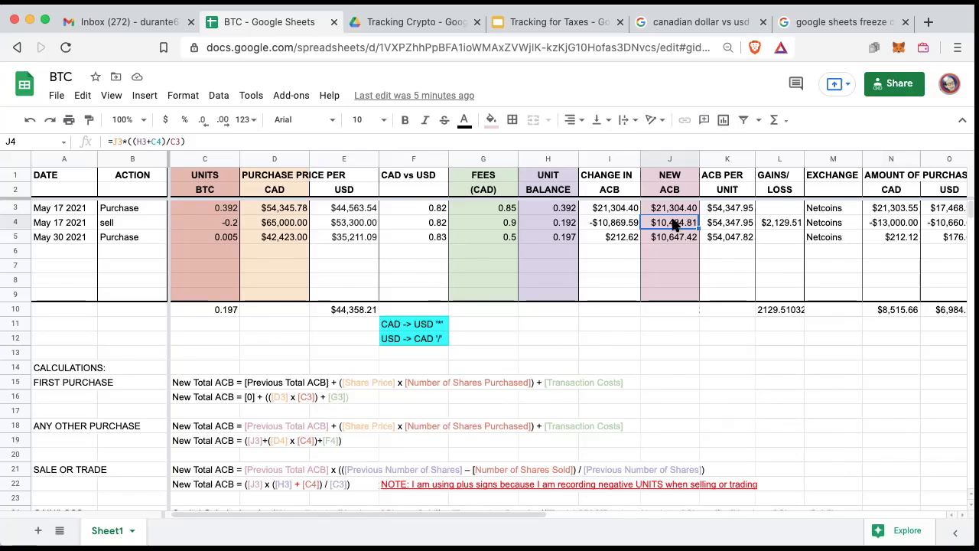
left_click(626, 226)
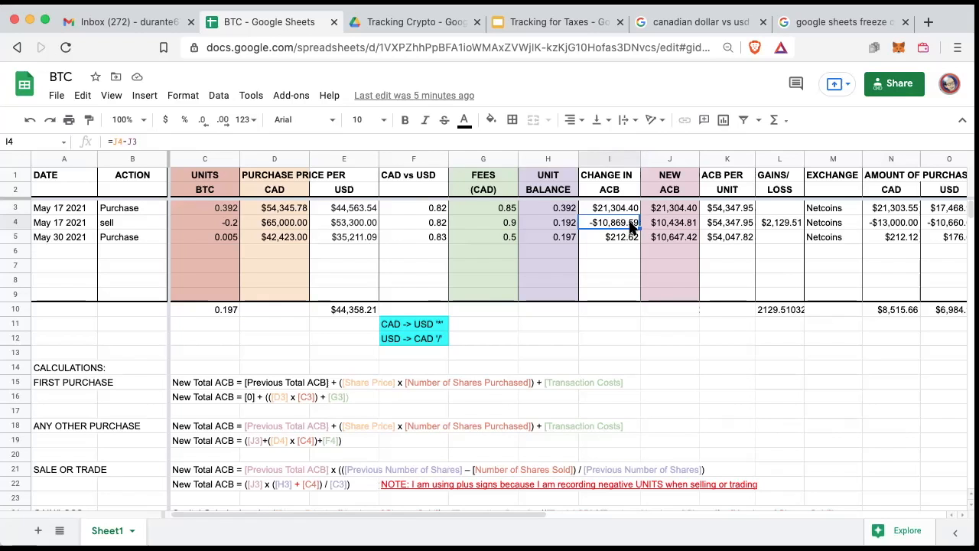
left_click(662, 223)
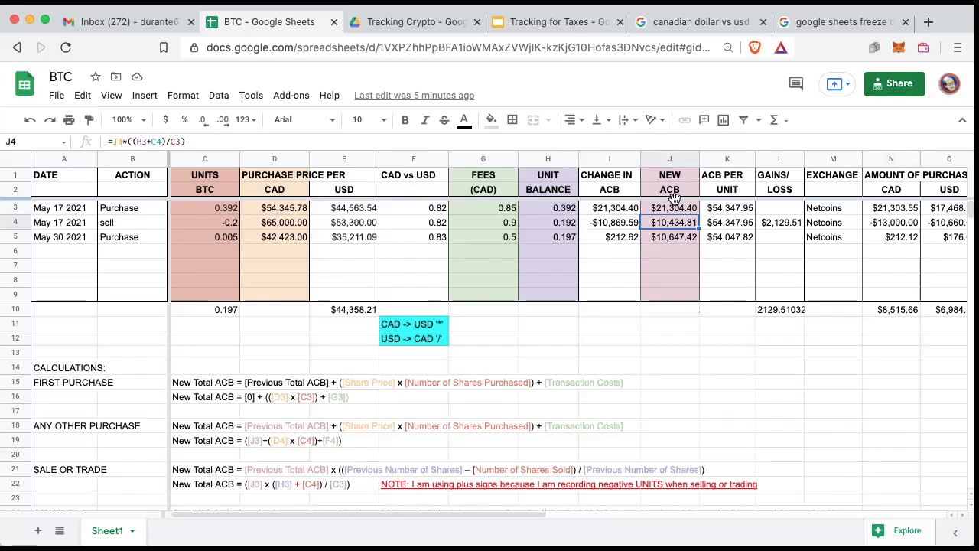
left_click(675, 208)
left_click(618, 224)
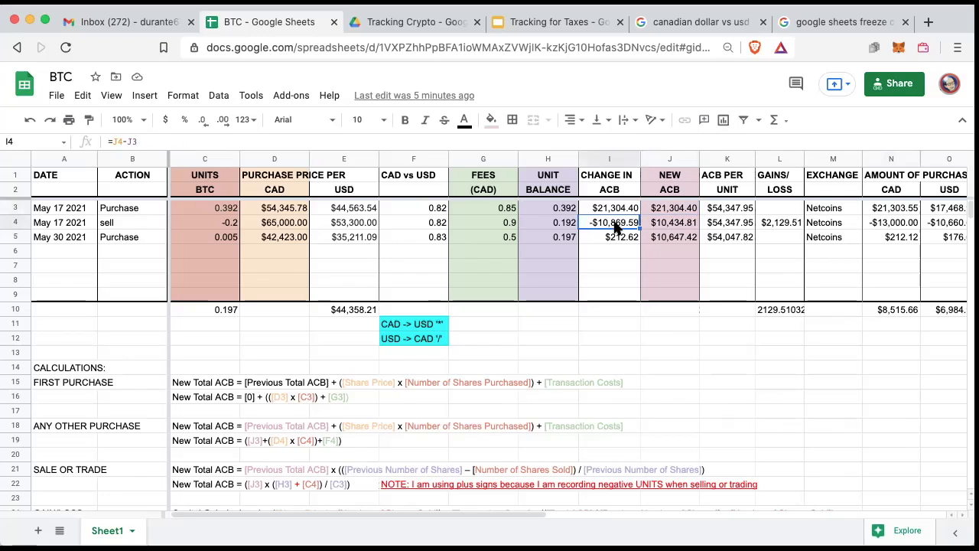
left_click(723, 224)
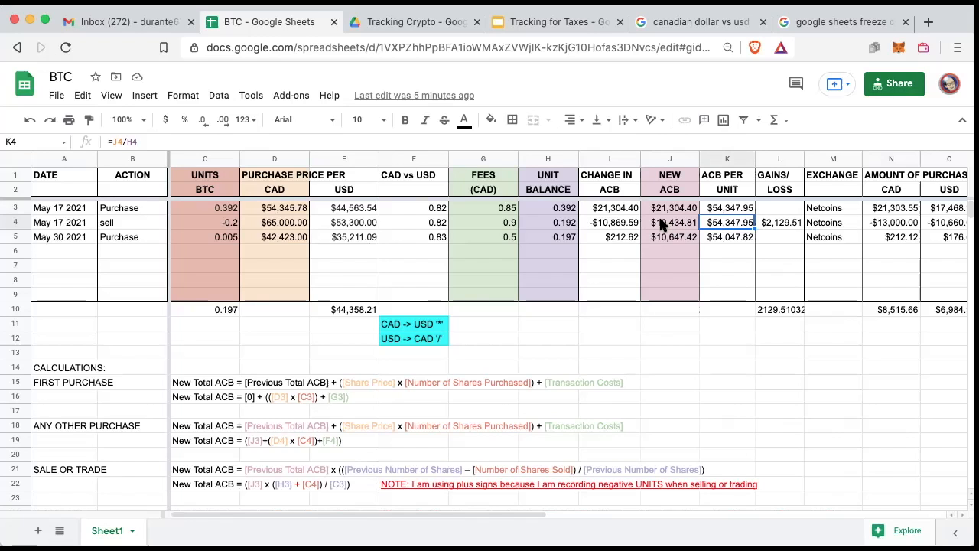
left_click(549, 225)
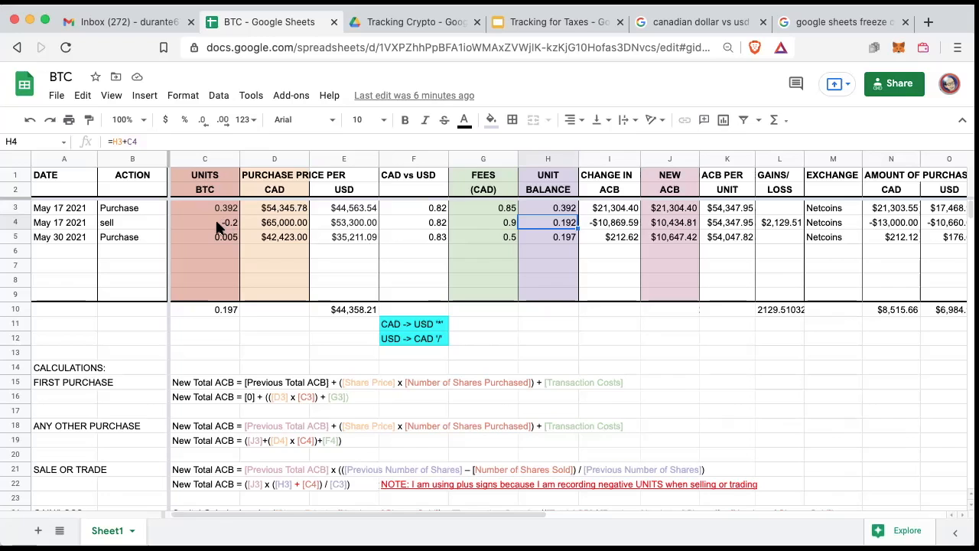
Compare the gains/loss formula in L4 with the GAIN/LOSS calculation in rows 24 and 25 and the sale row's values.
left_click(784, 224)
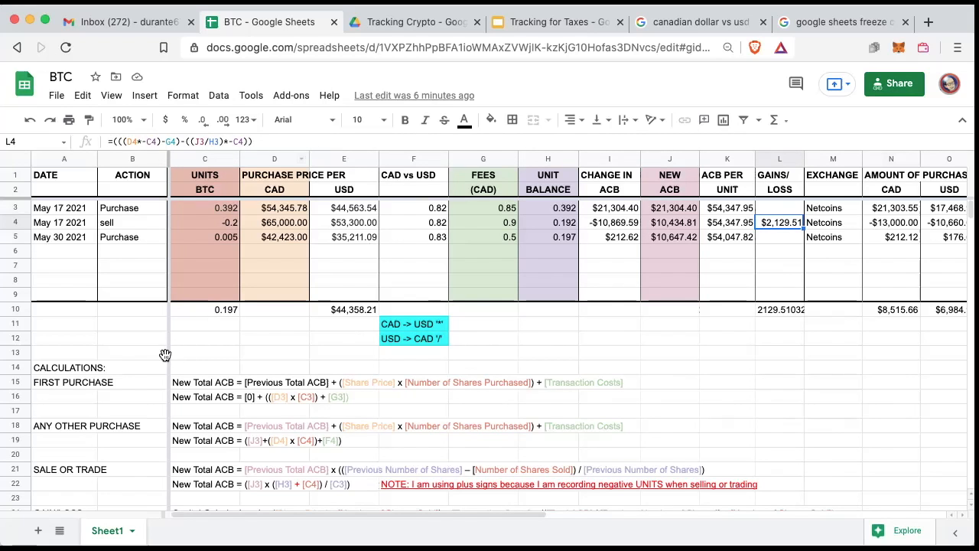
scroll(123, 362, "down", 2)
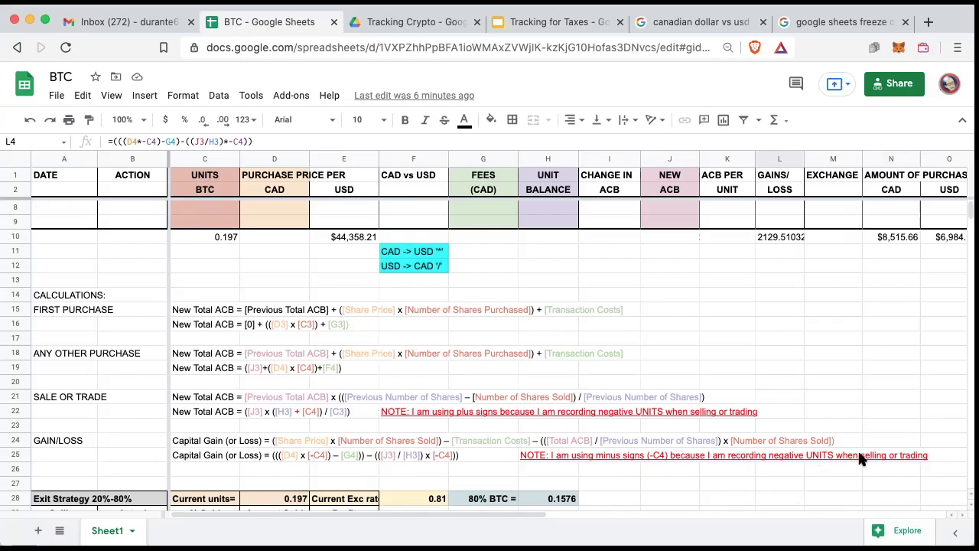
scroll(657, 454, "up", 3)
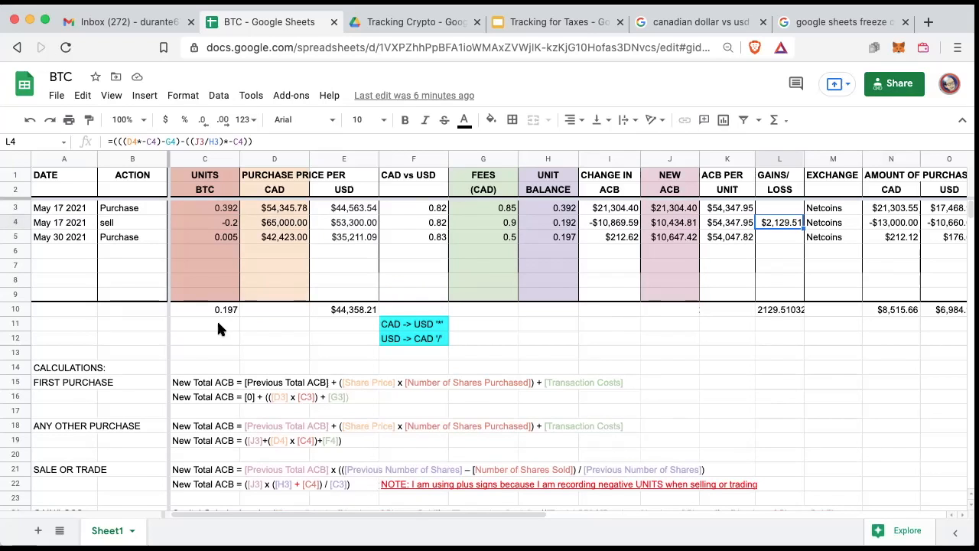
scroll(291, 421, "down", 2)
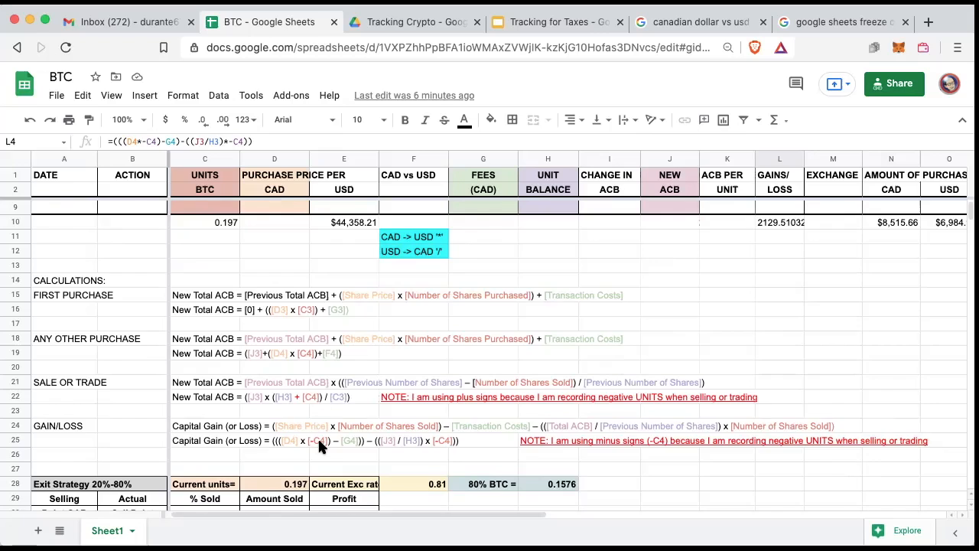
scroll(320, 446, "up", 2)
scroll(349, 425, "right", 1)
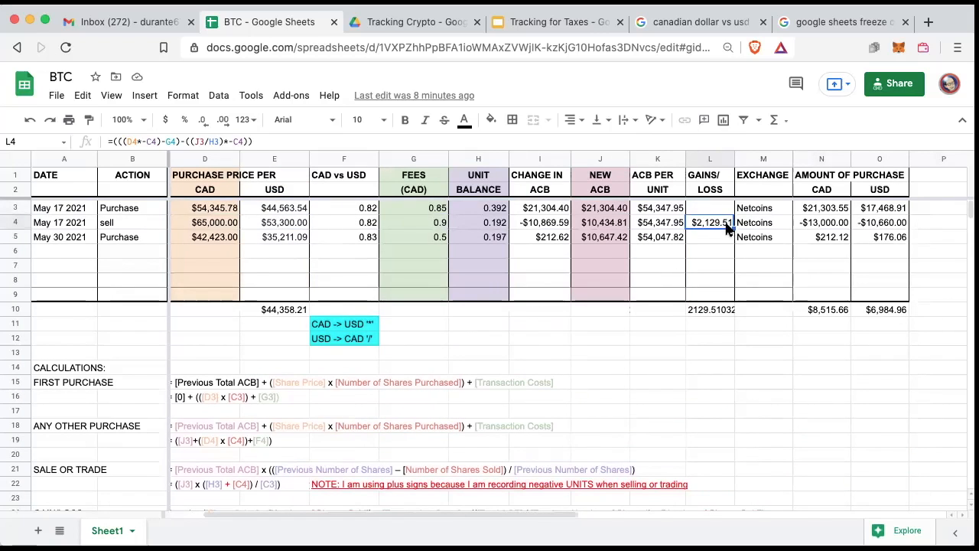
scroll(723, 221, "left", 1)
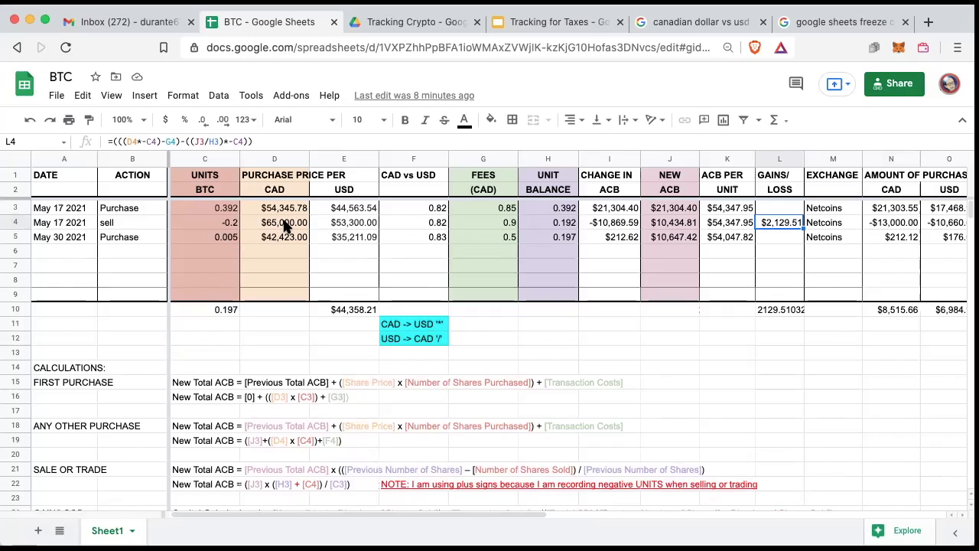
Enter the example formula =L4/2 in cell P4 to halve the capital gain from the sale.
scroll(658, 226, "right", 1)
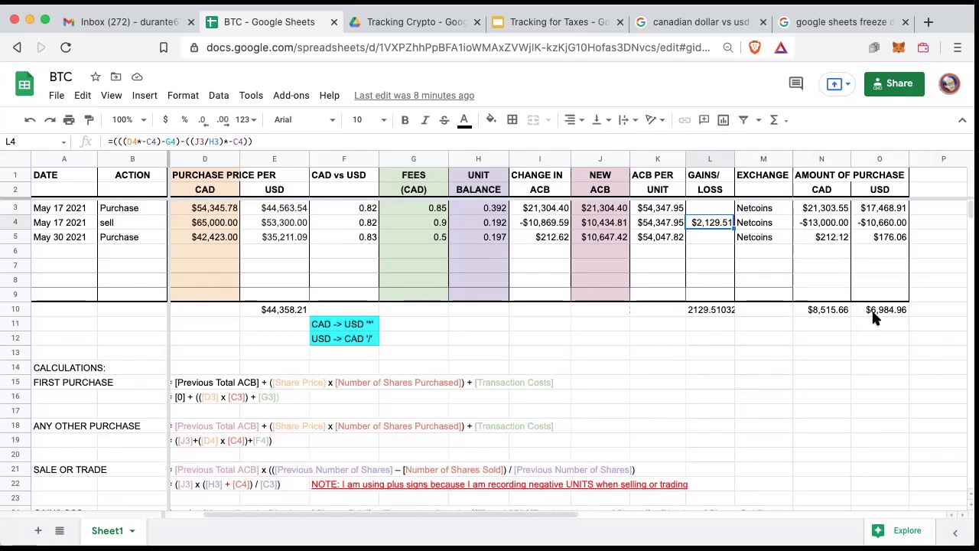
left_click(933, 222)
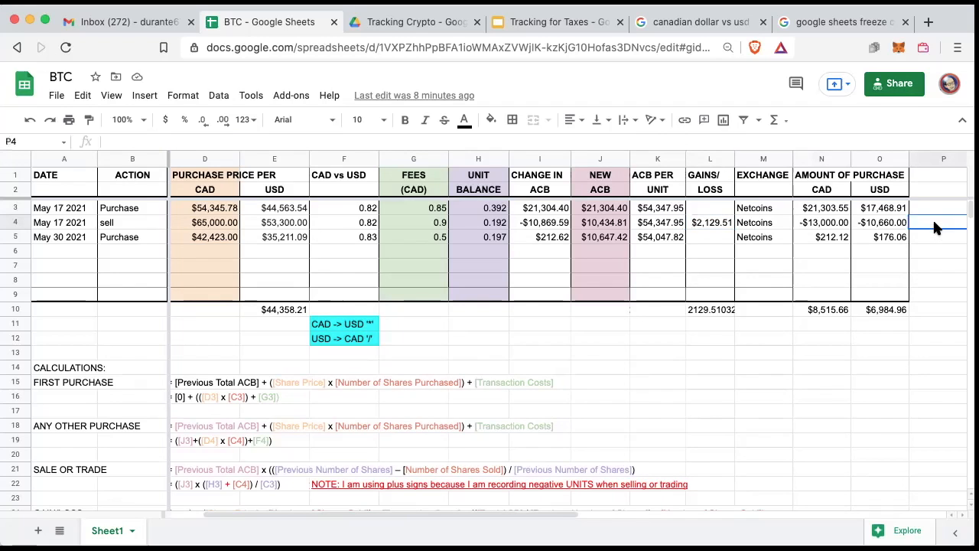
type("=")
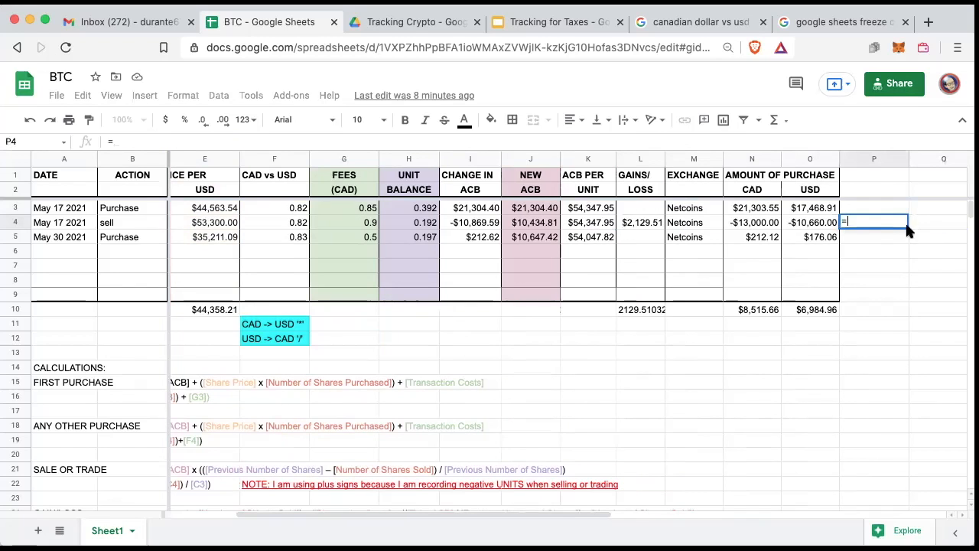
left_click(634, 222)
type("/2")
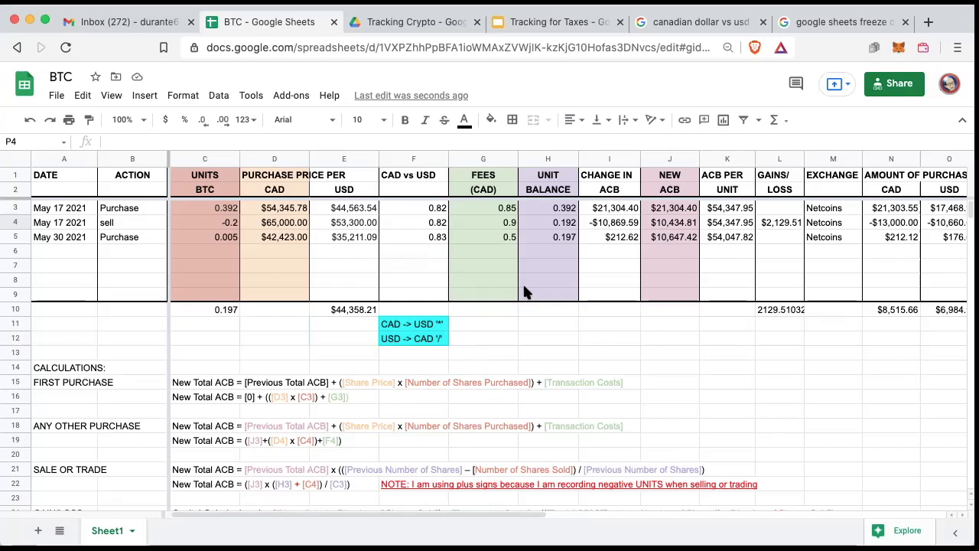
Examine the May 30 purchase row's new ACB, USD price, fee and CAD purchase amount formulas, comparing its ACB with the sale row's.
left_click(665, 240)
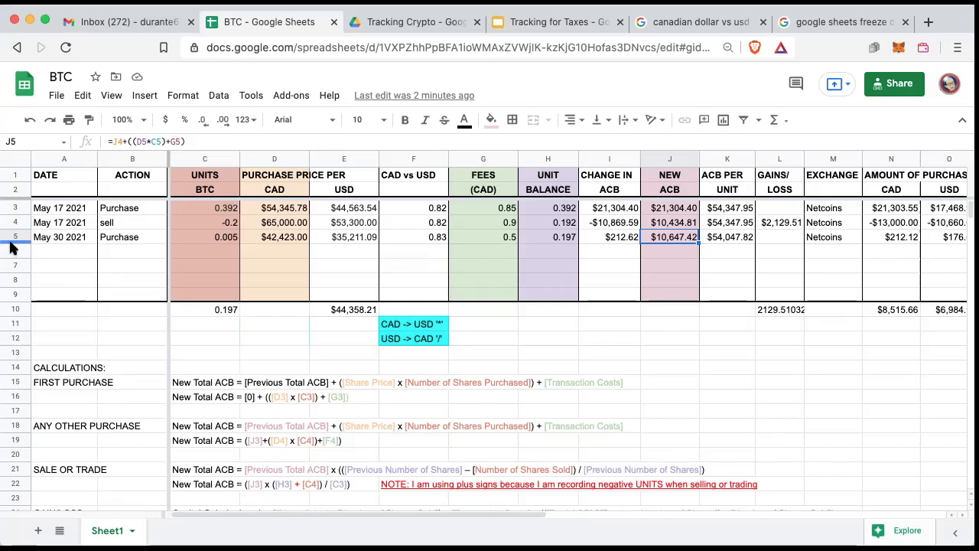
left_click(659, 222)
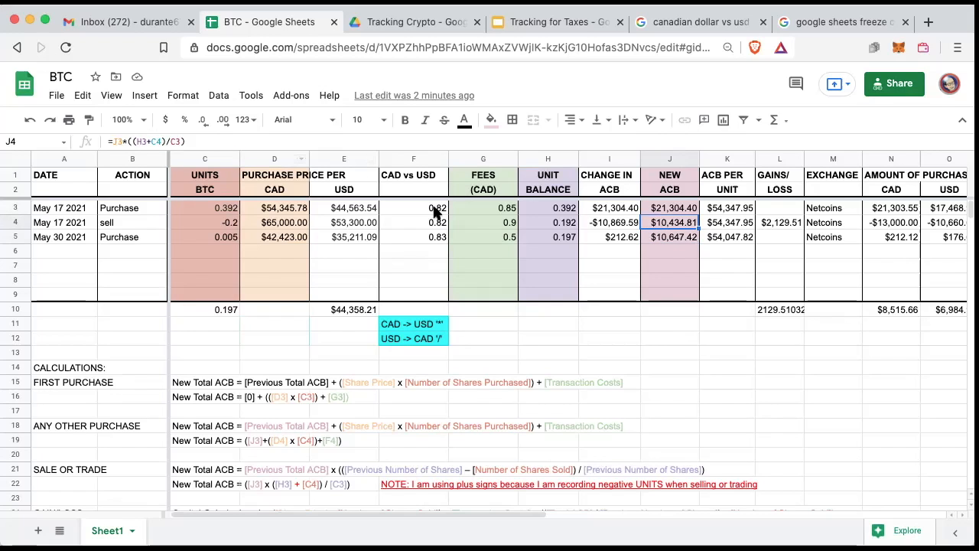
left_click(678, 238)
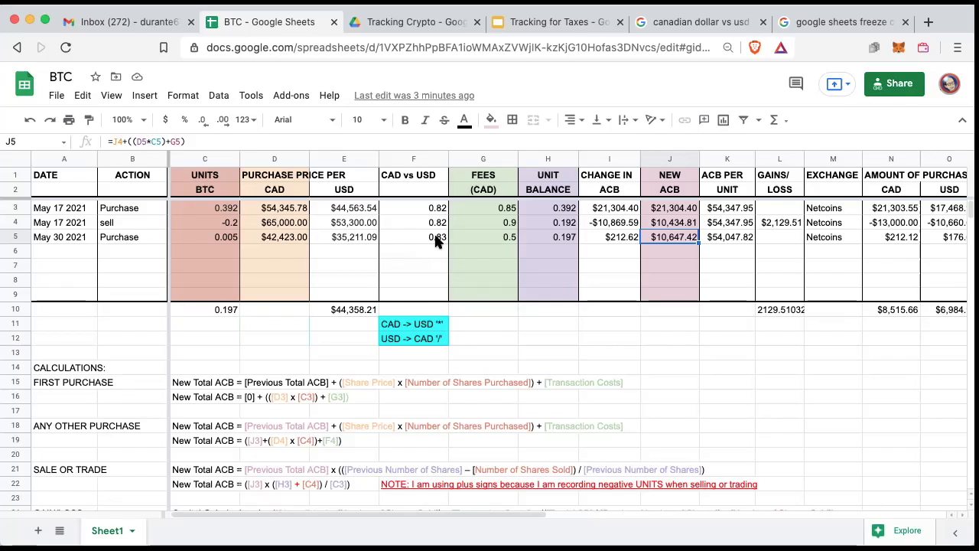
left_click(365, 239)
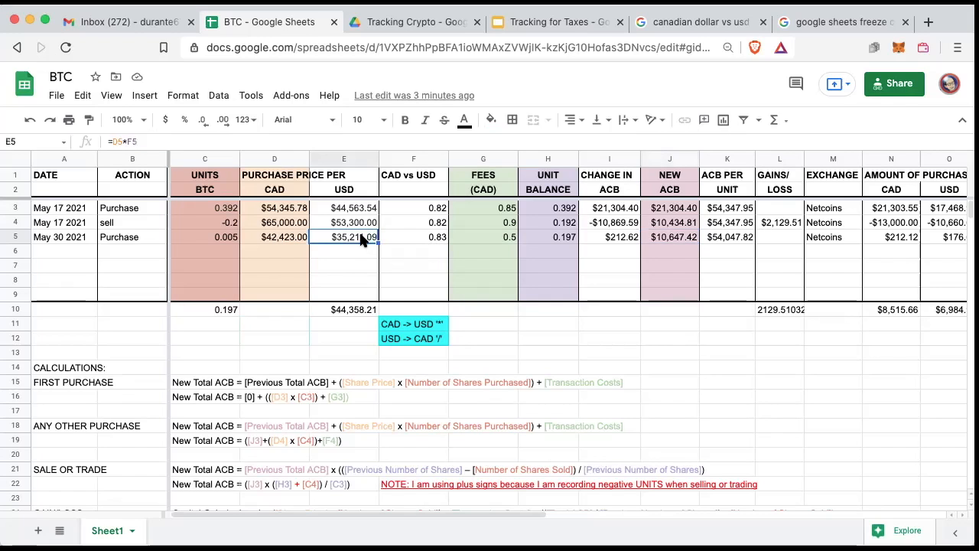
left_click(491, 242)
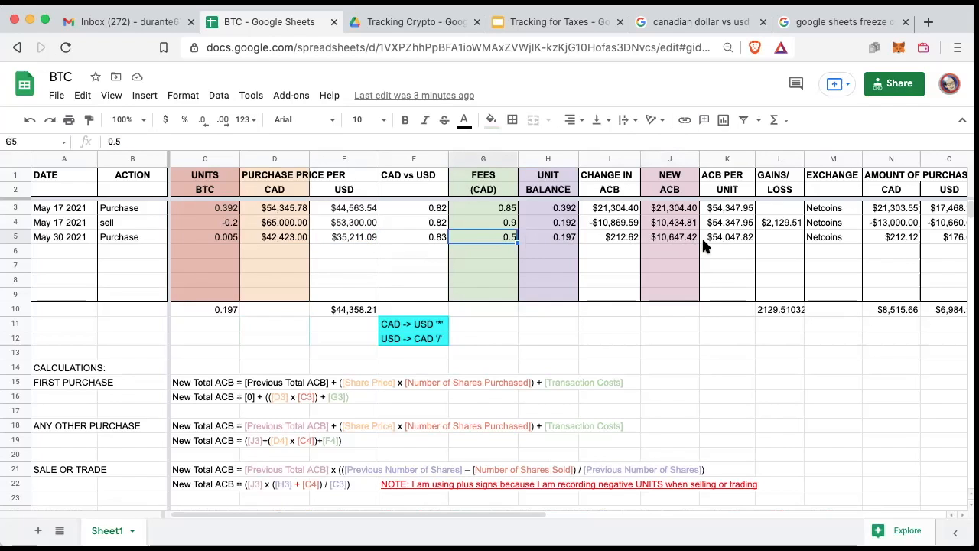
left_click(680, 239)
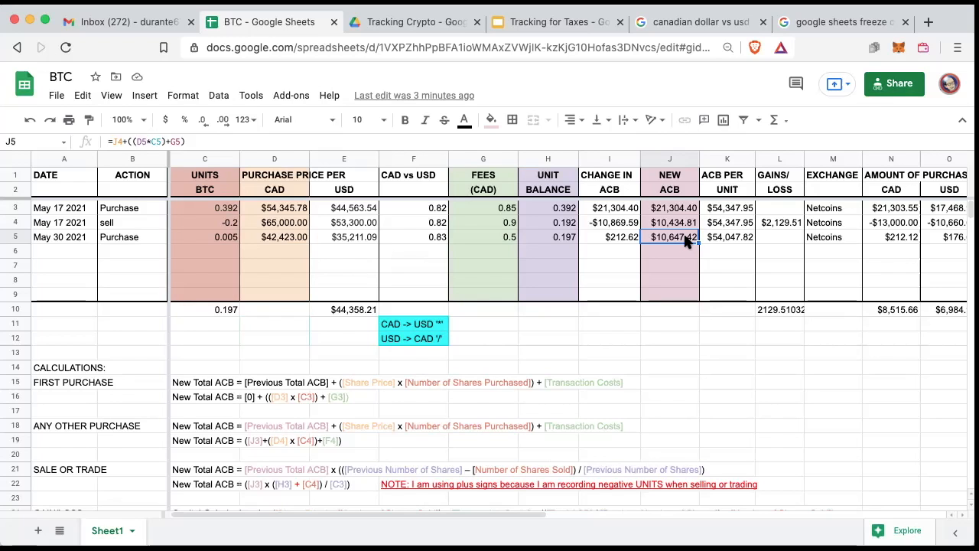
scroll(686, 241, "right", 3)
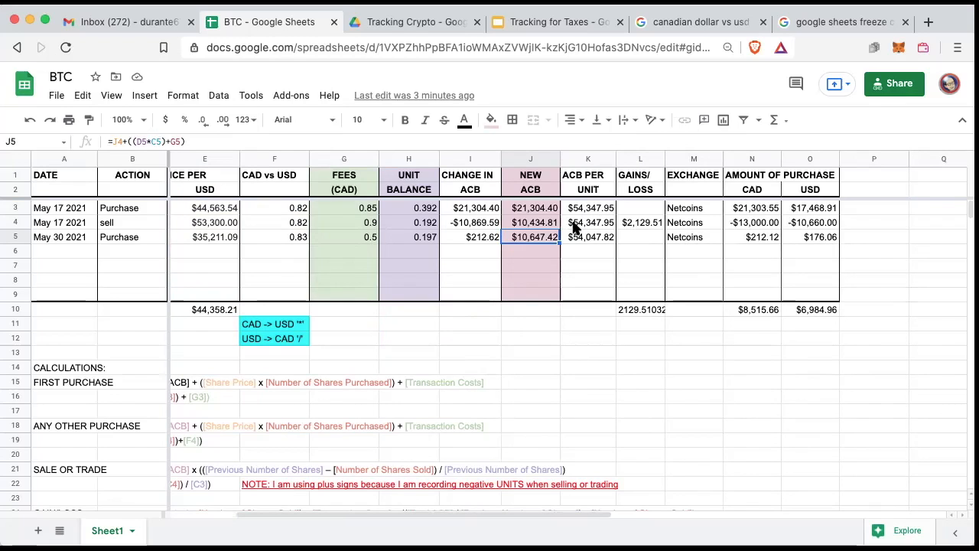
left_click(757, 237)
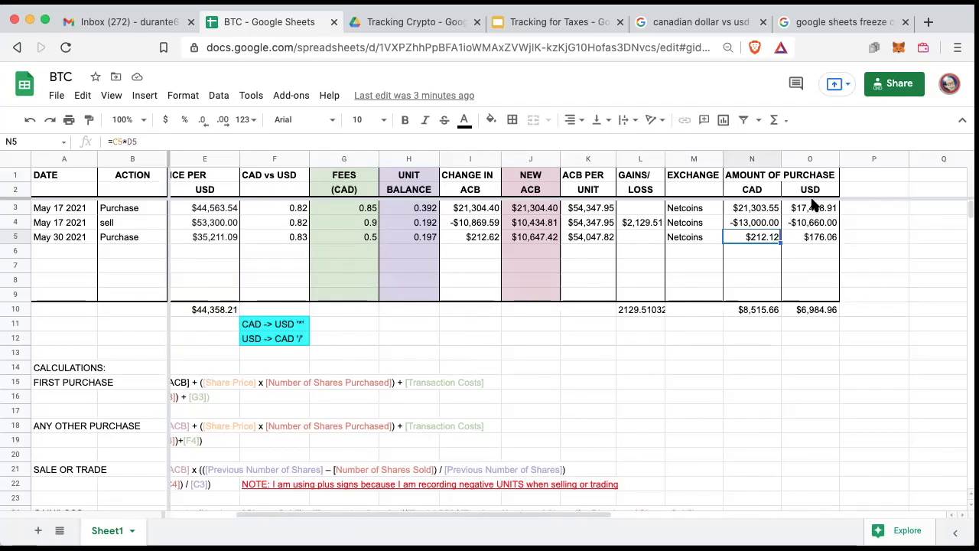
Format the gains/loss total in cell L10 as currency.
left_click(643, 311)
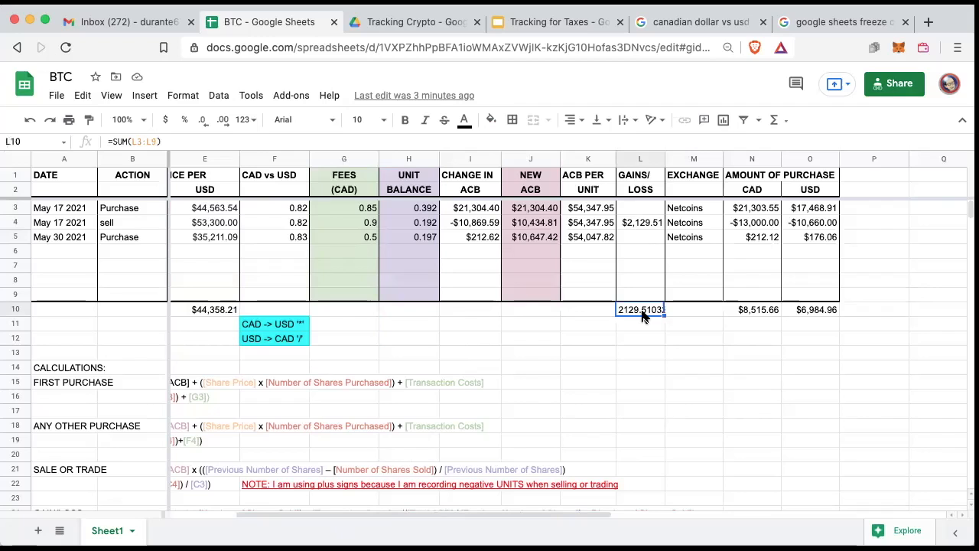
left_click(166, 122)
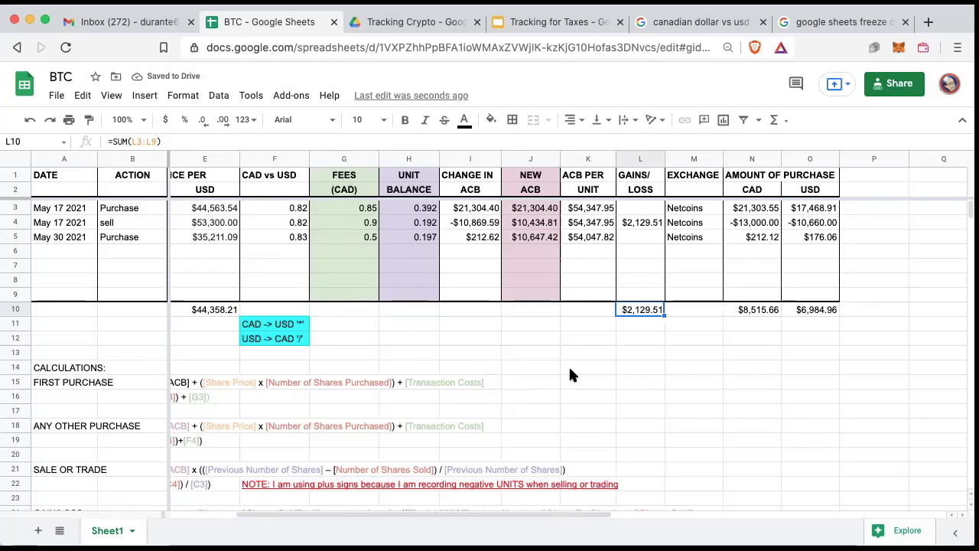
Check the CAD-to-USD formula in E3 and enter an example USD purchase price of $70,000.00 in cell E7.
scroll(570, 371, "left", 3)
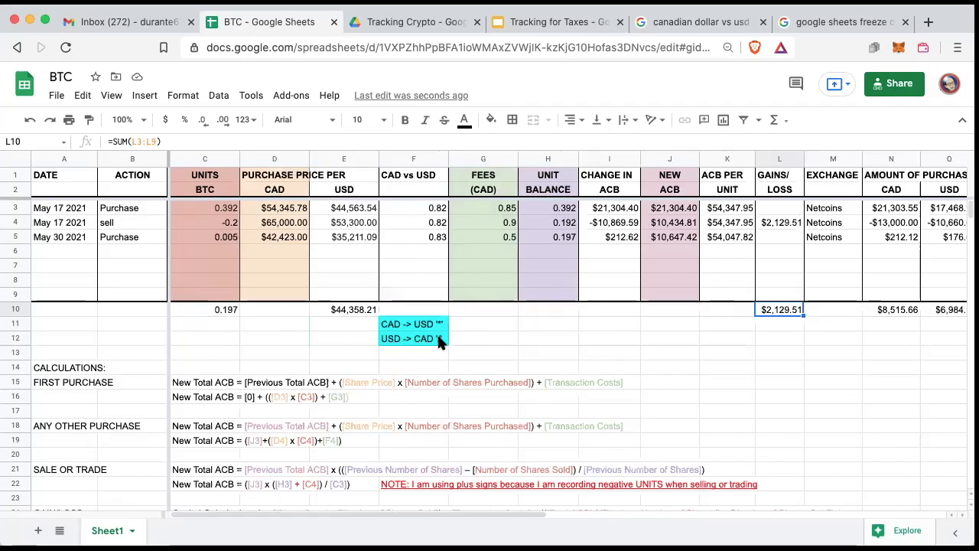
left_click(363, 212)
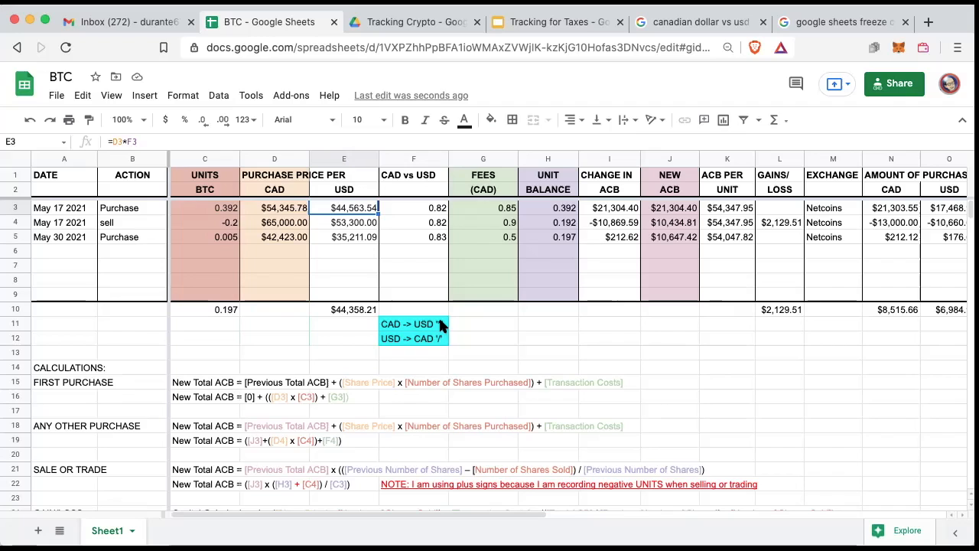
left_click(342, 266)
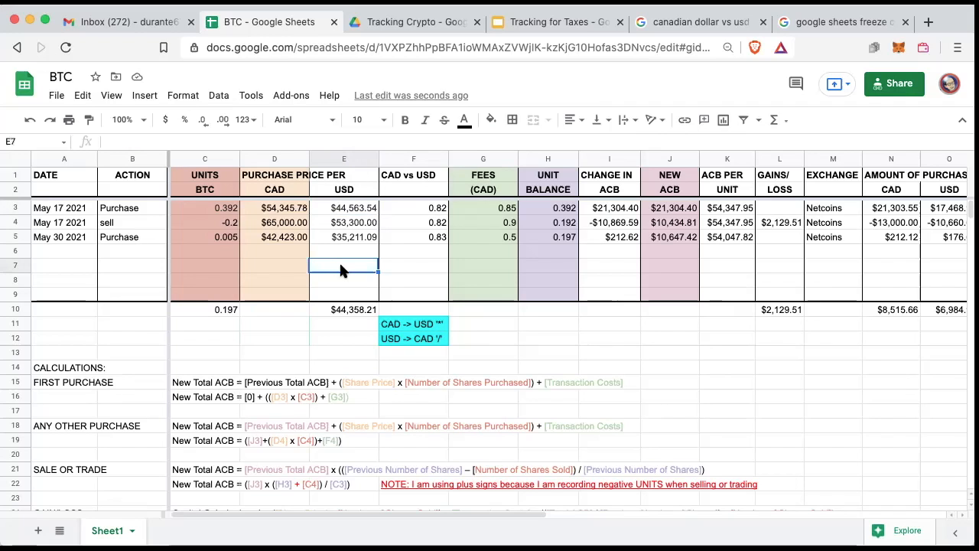
type("700000")
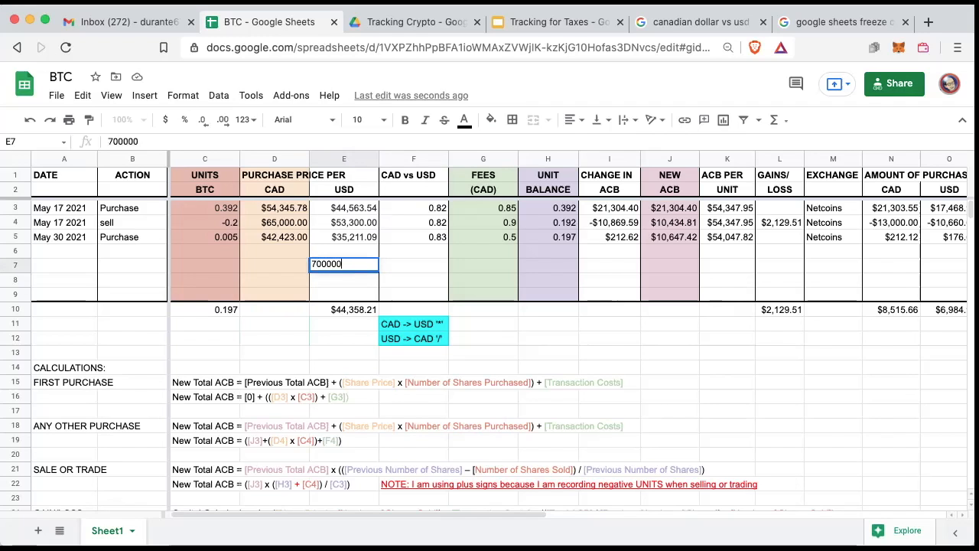
key("Return")
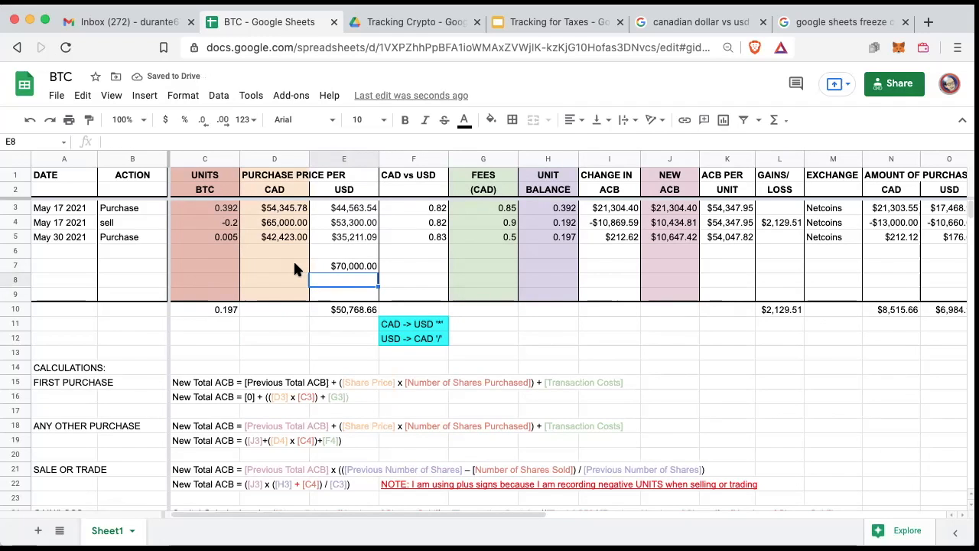
Enter the formula =E7/F5 in cell D7 to convert the example USD price to Canadian dollars.
left_click(295, 269)
type("=")
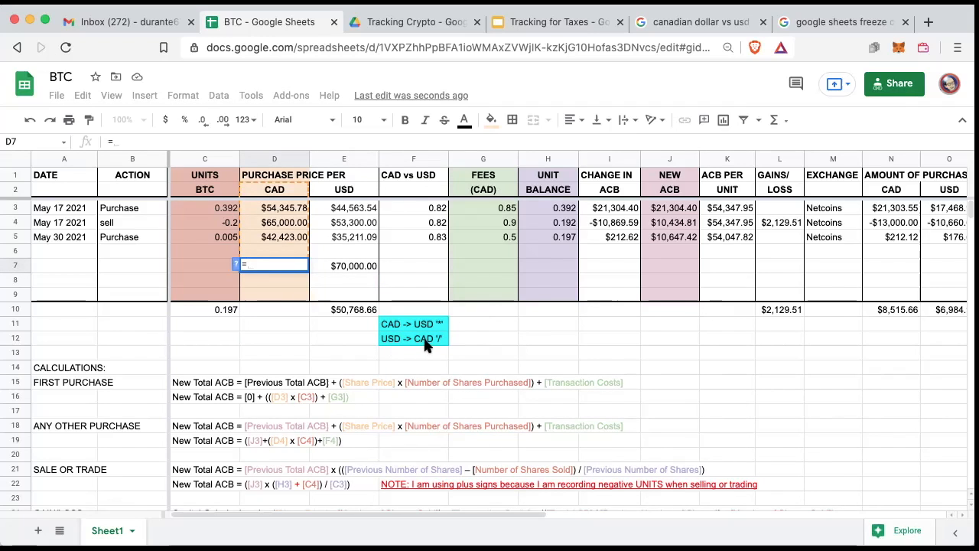
left_click(360, 270)
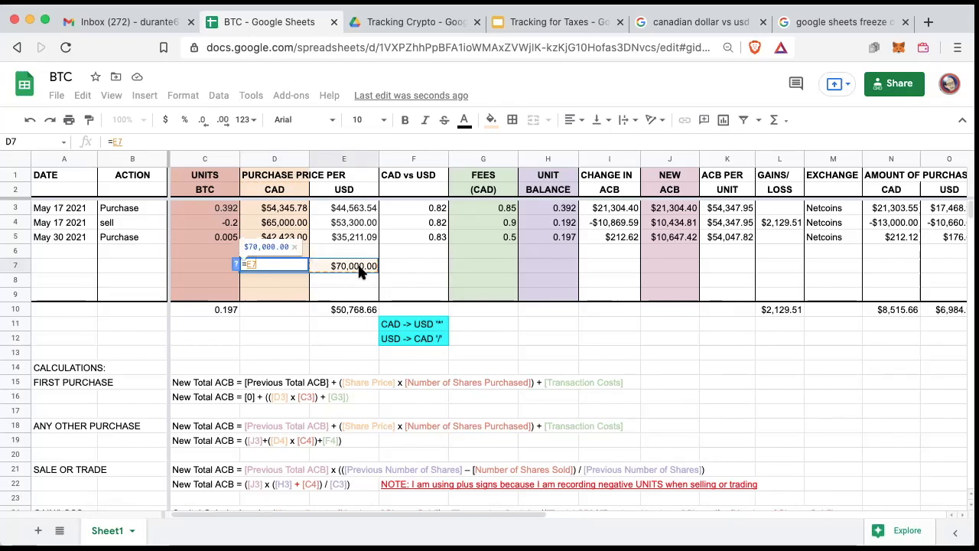
type("/")
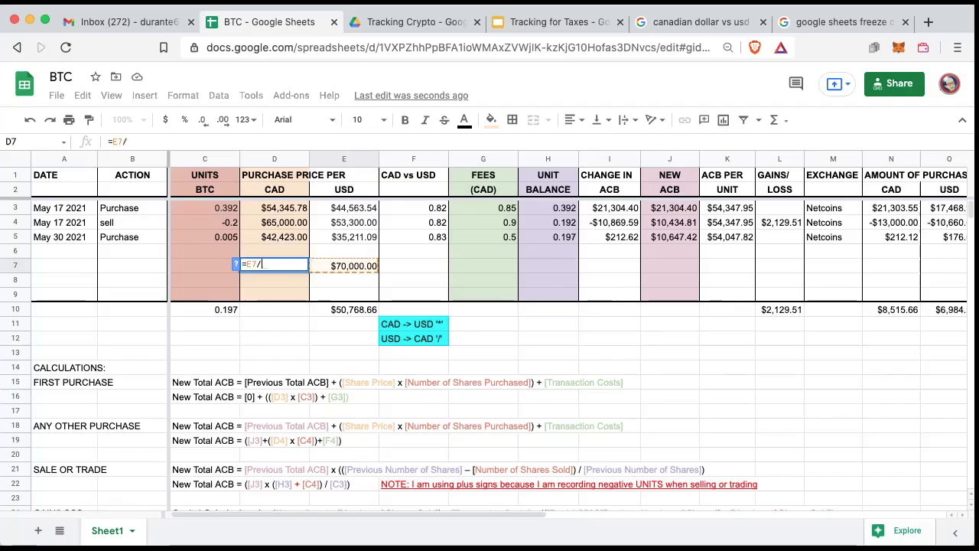
left_click(427, 240)
key("Return")
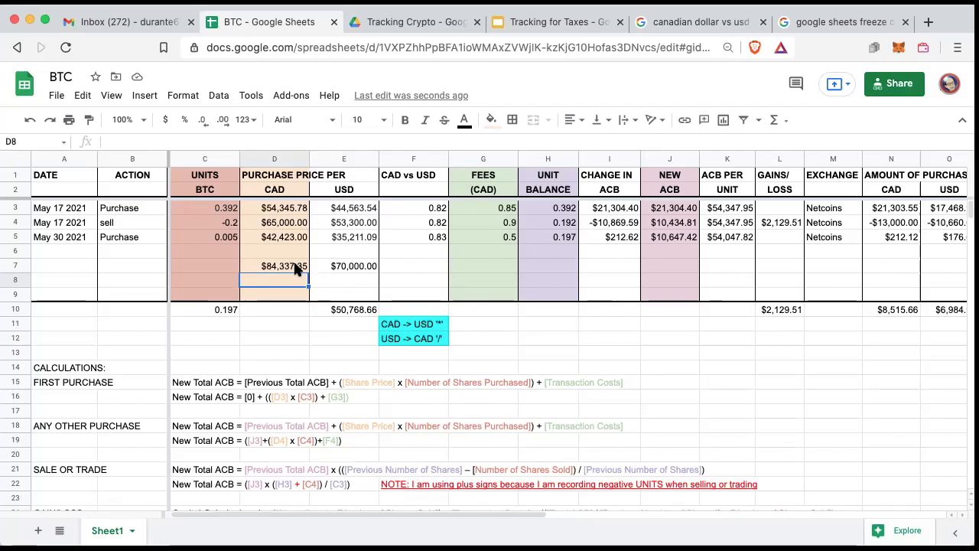
Examine the exit strategy's current units, exchange rate and 80% BTC formula in row 28, comparing the units with the total in C10.
key("Page_Down")
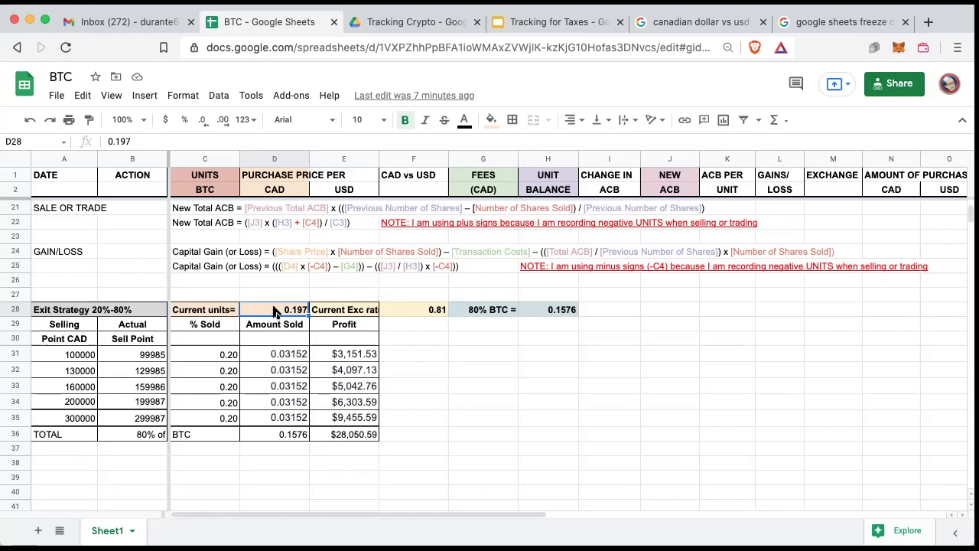
scroll(274, 310, "up", 5)
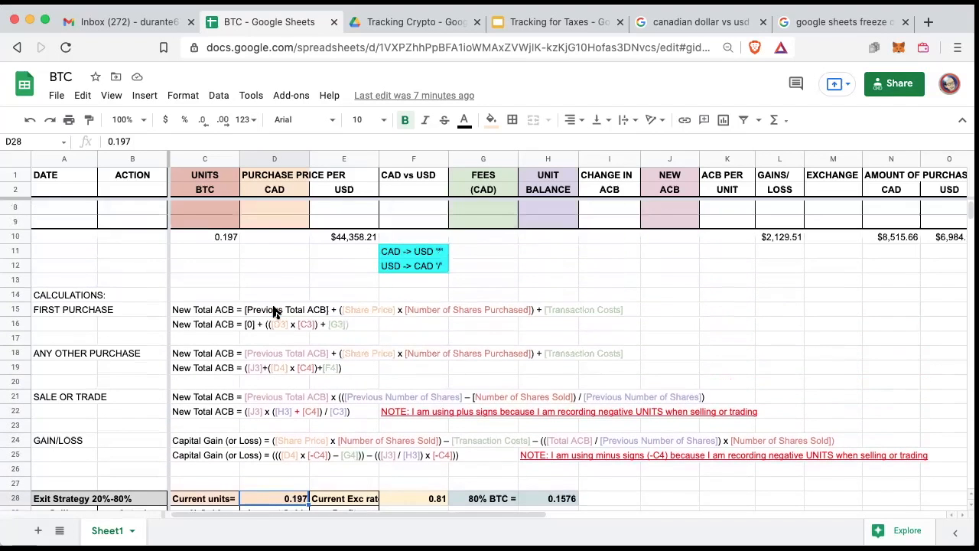
scroll(253, 237, "up", 2)
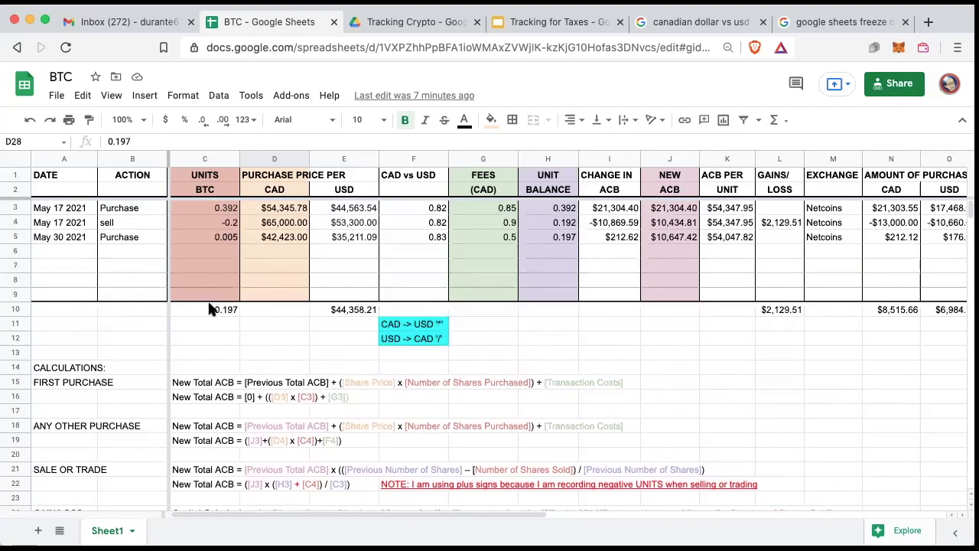
scroll(279, 326, "down", 5)
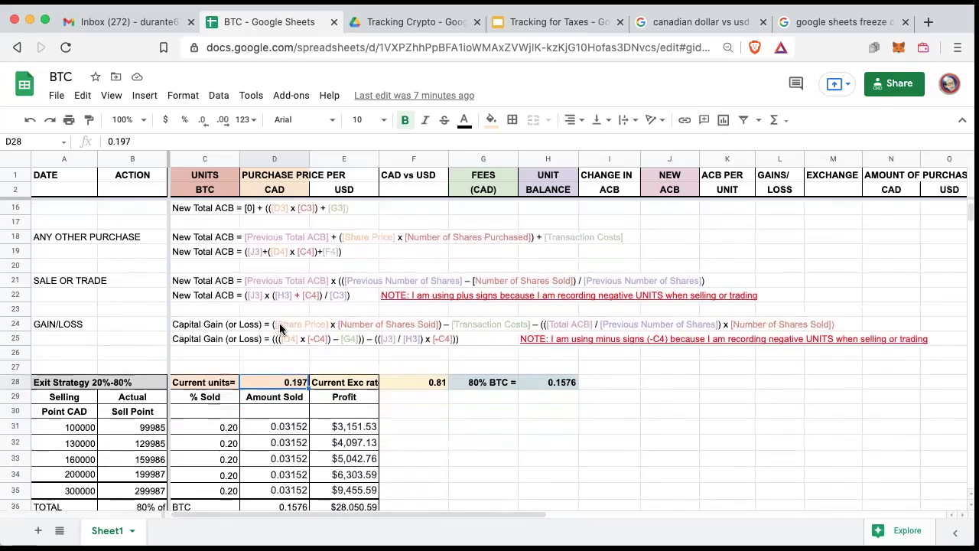
left_click(410, 382)
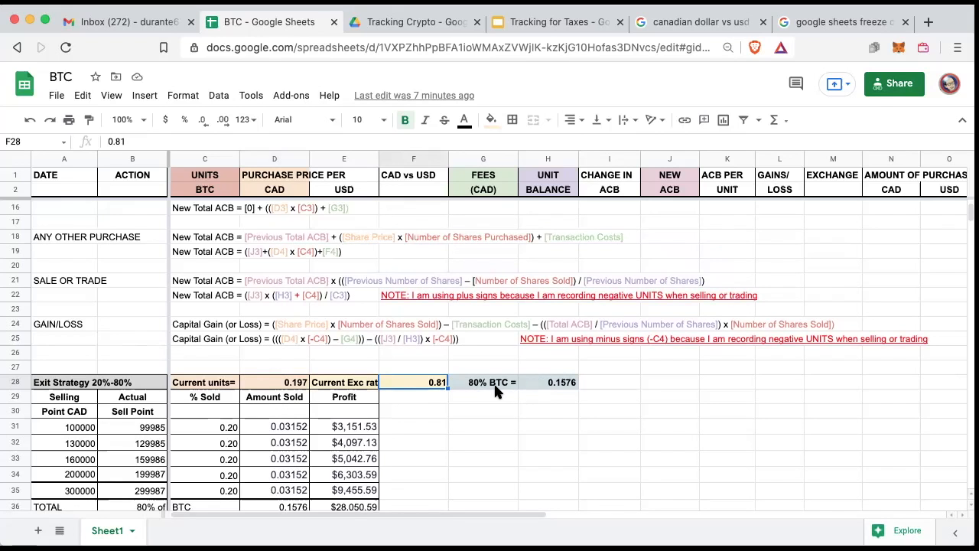
left_click(537, 387)
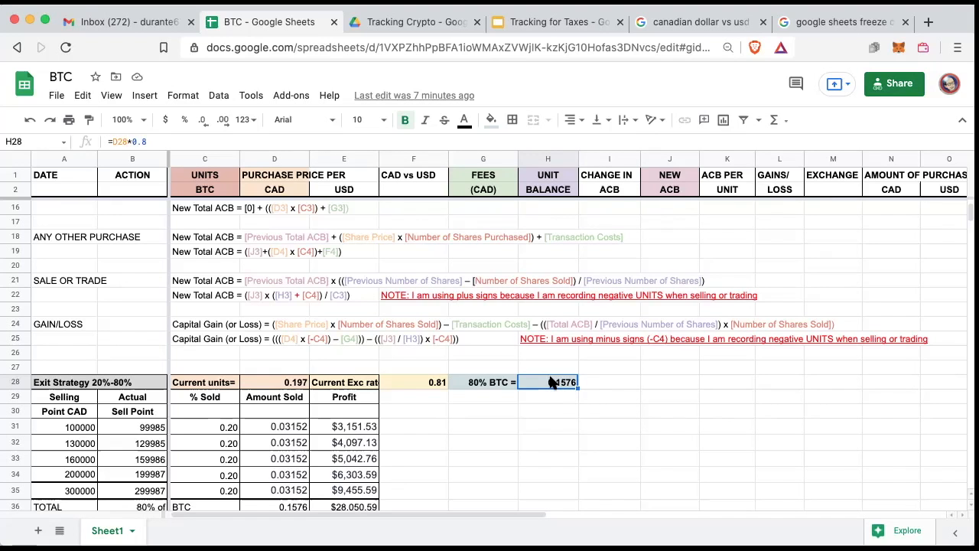
Inspect the exit strategy table's % sold value and the amount sold and profit formulas in rows 31 and 32.
scroll(122, 403, "down", 2)
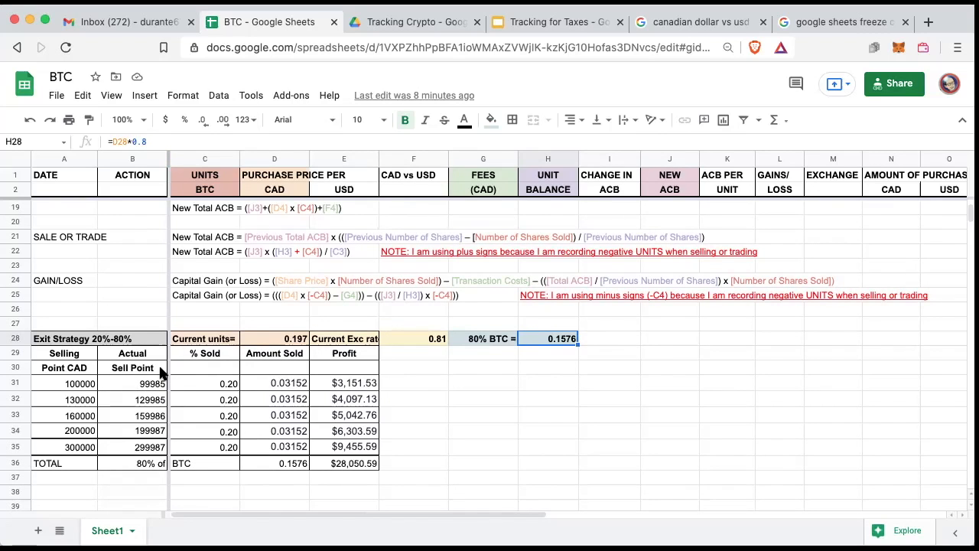
left_click(218, 384)
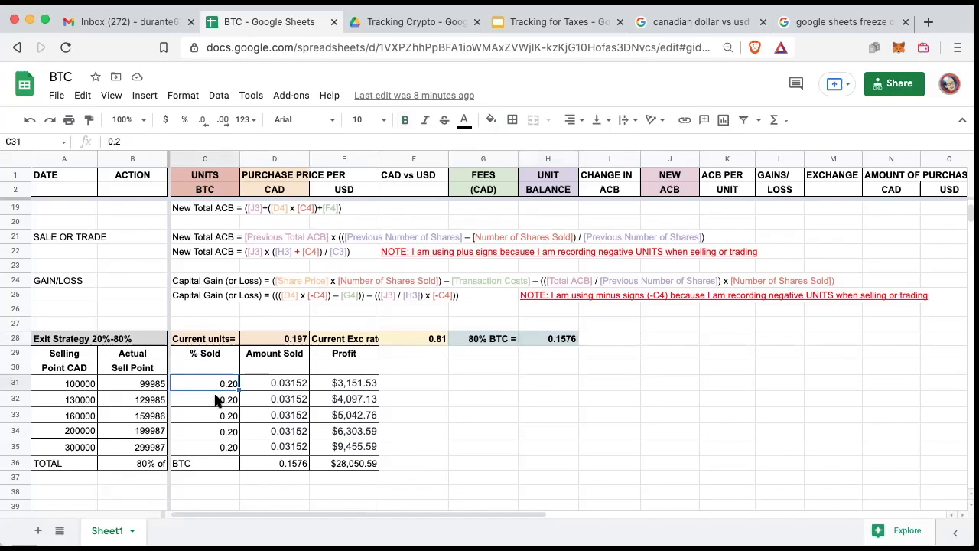
left_click(273, 384)
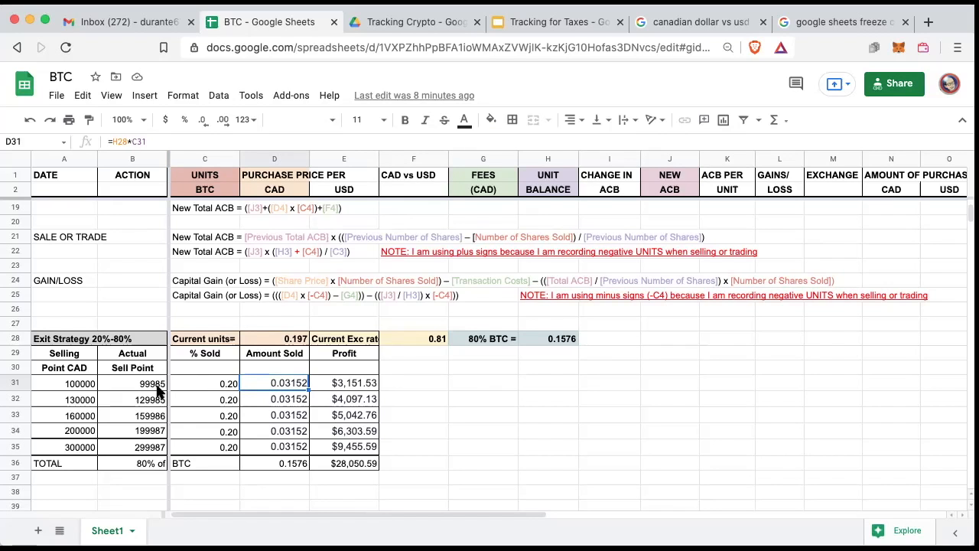
left_click(356, 386)
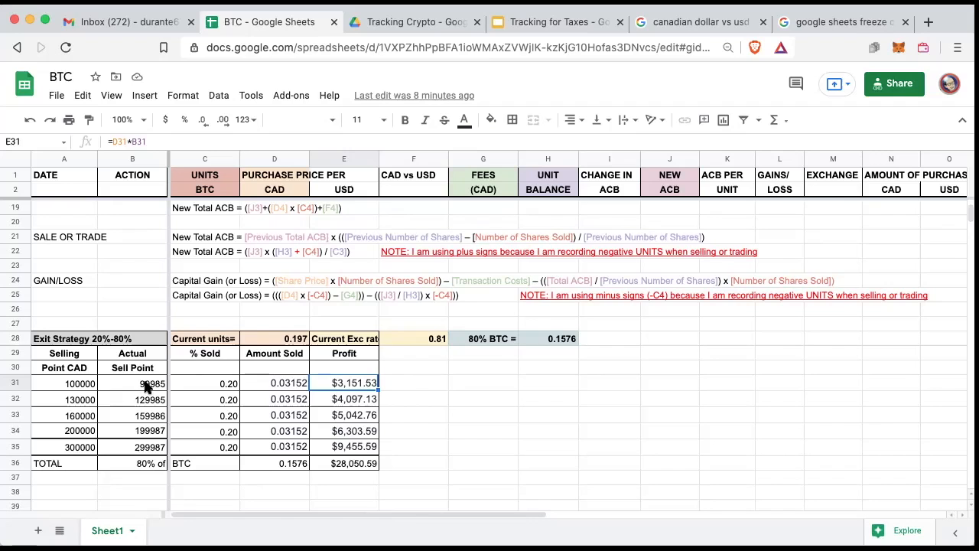
left_click(287, 399)
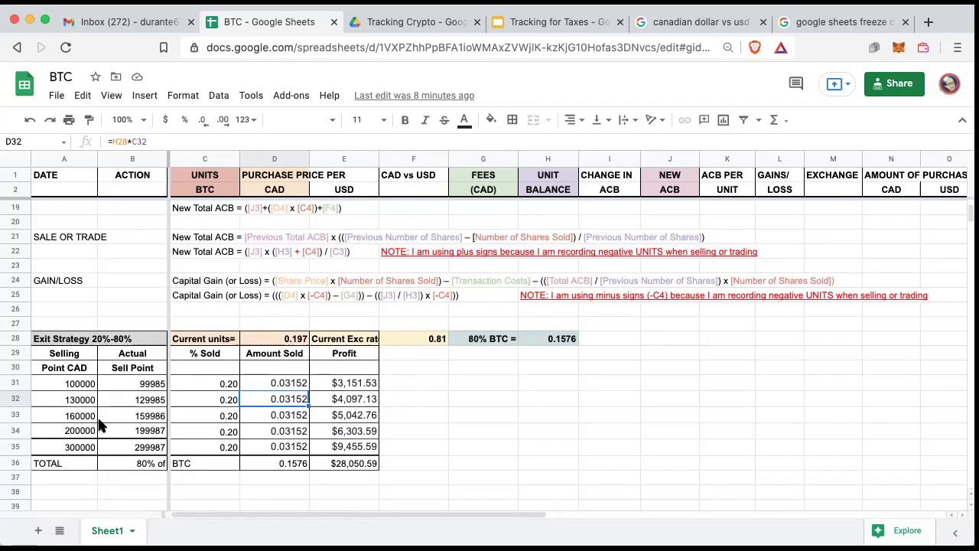
Format the selling points and actual sell points in A31:B35 as currency.
left_click_drag(57, 380, 139, 449)
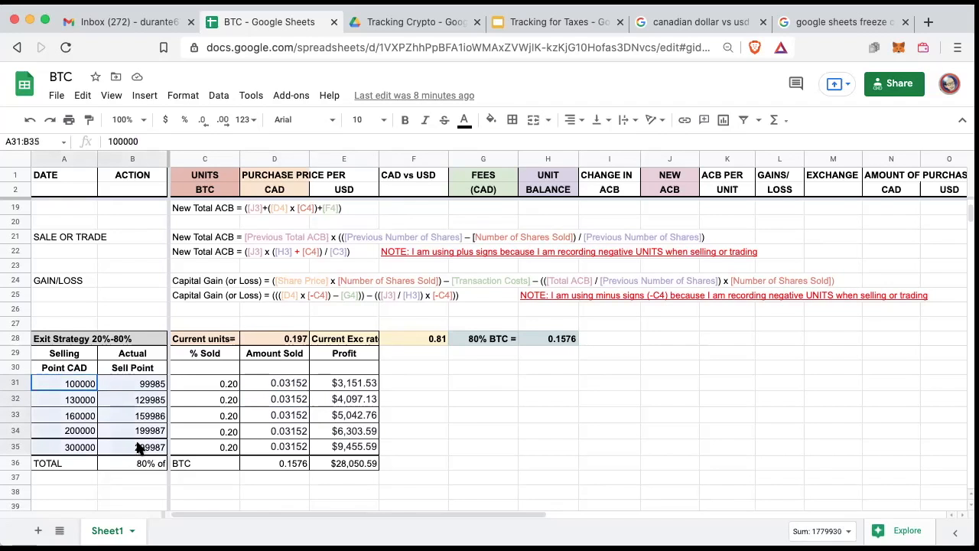
left_click(166, 120)
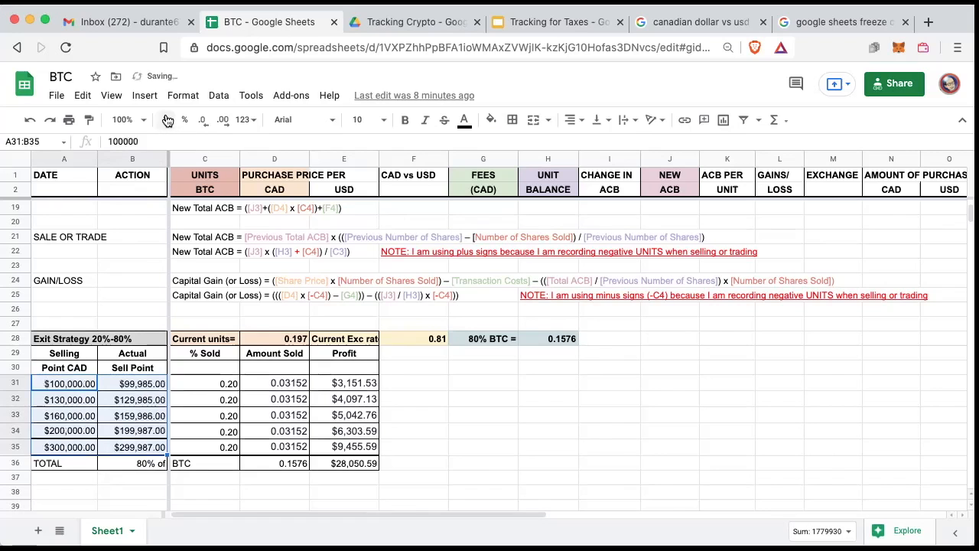
left_click(461, 410)
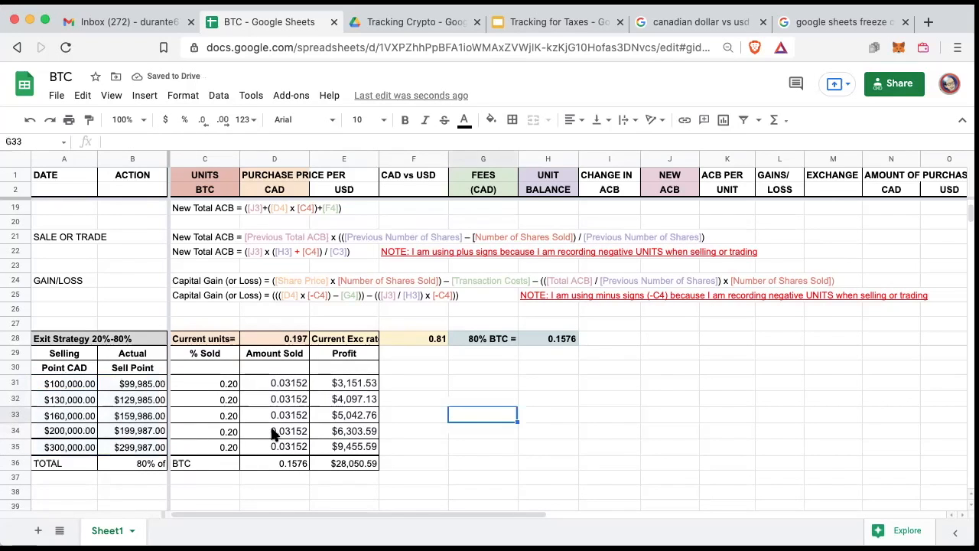
Inspect the exit strategy's totals for amount sold in D36 and profit in E36.
left_click(278, 464)
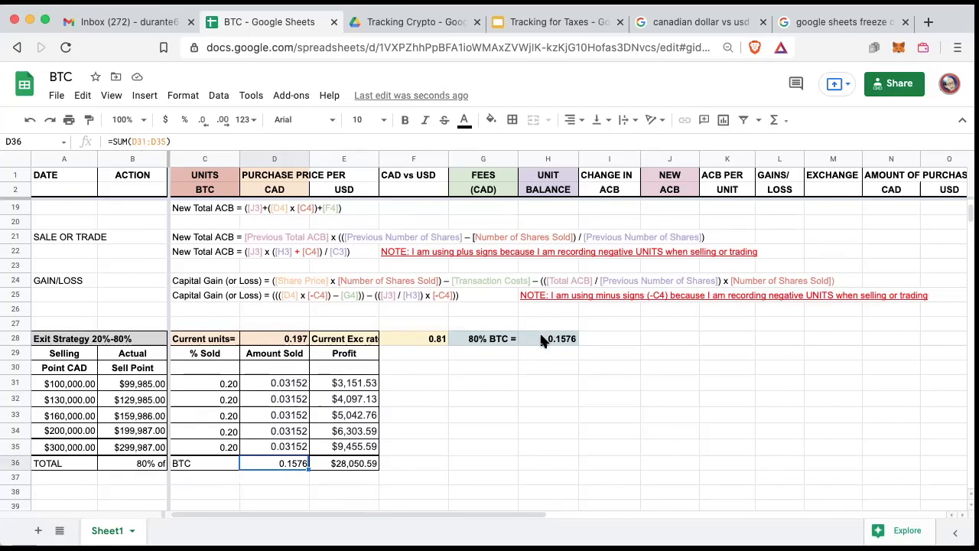
left_click(341, 467)
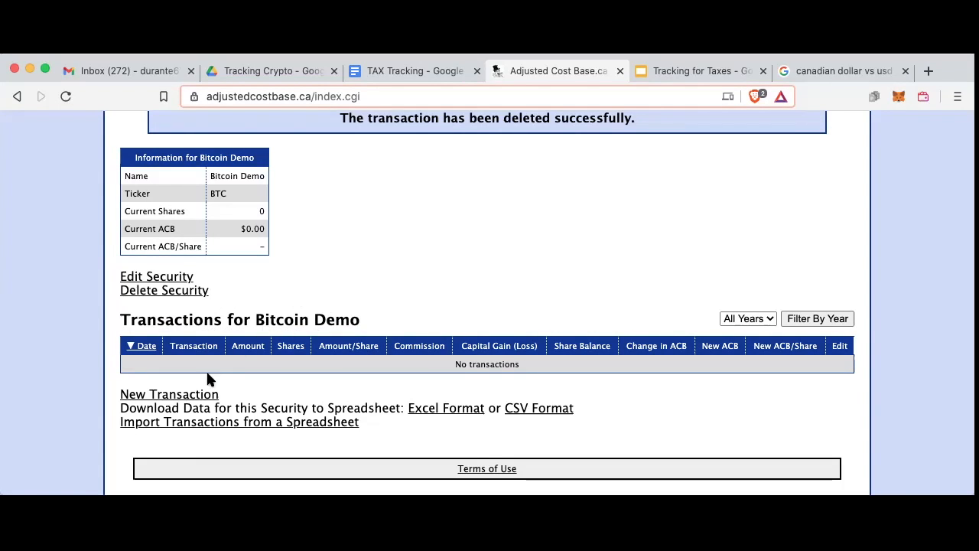
Start a new Bitcoin Demo buy transaction dated May 17, 2021 with a price of 54345.78 per share.
left_click(175, 396)
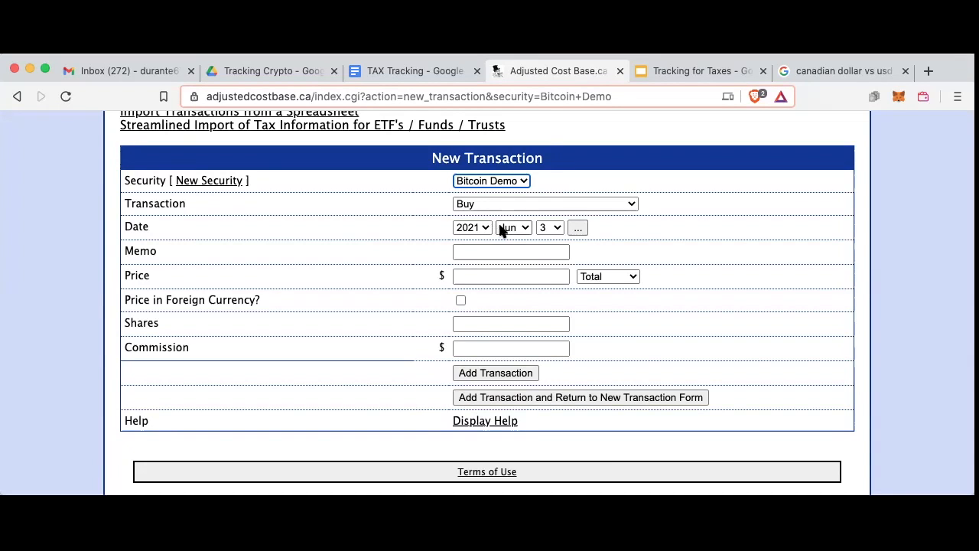
left_click(491, 276)
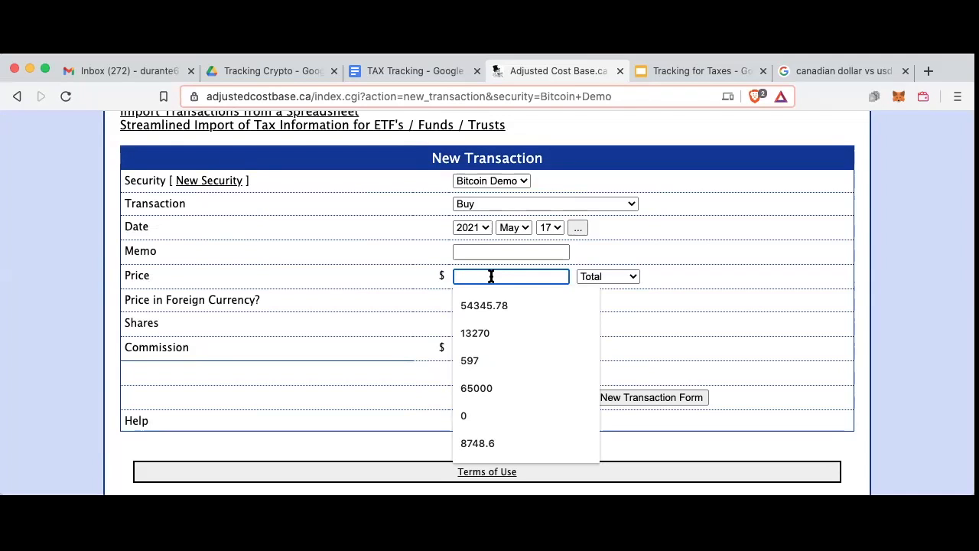
left_click(481, 304)
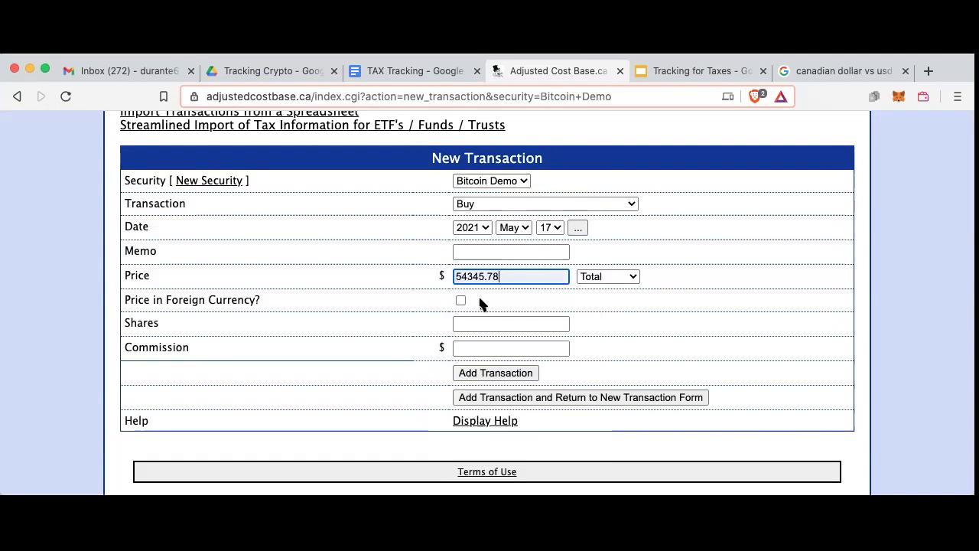
left_click(618, 276)
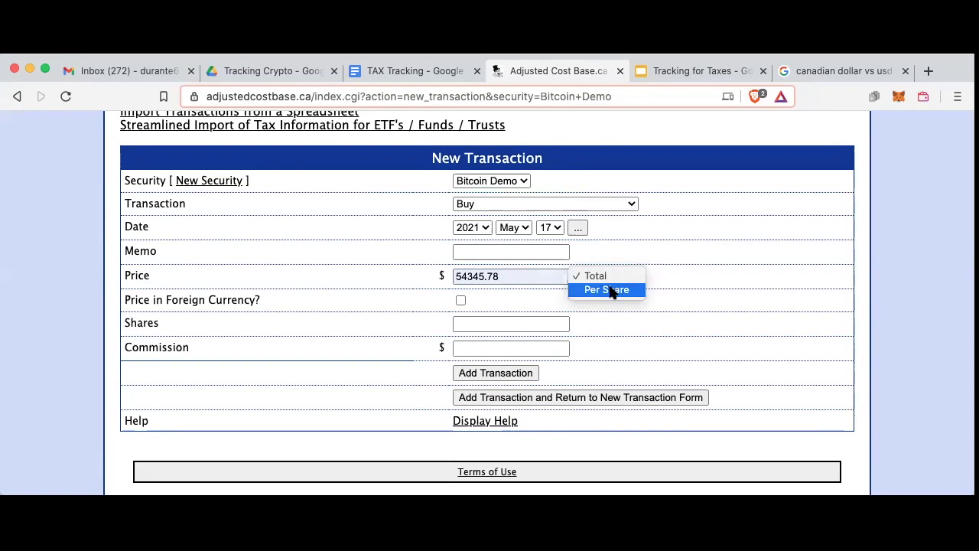
left_click(610, 290)
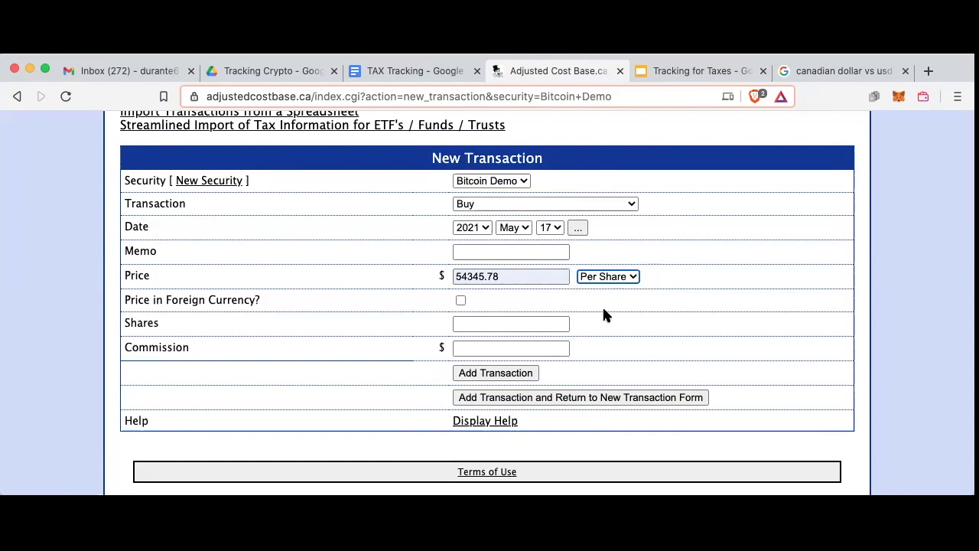
Enter .392 shares and a commission of .82 for the Bitcoin Demo purchase and add the transaction.
left_click(495, 324)
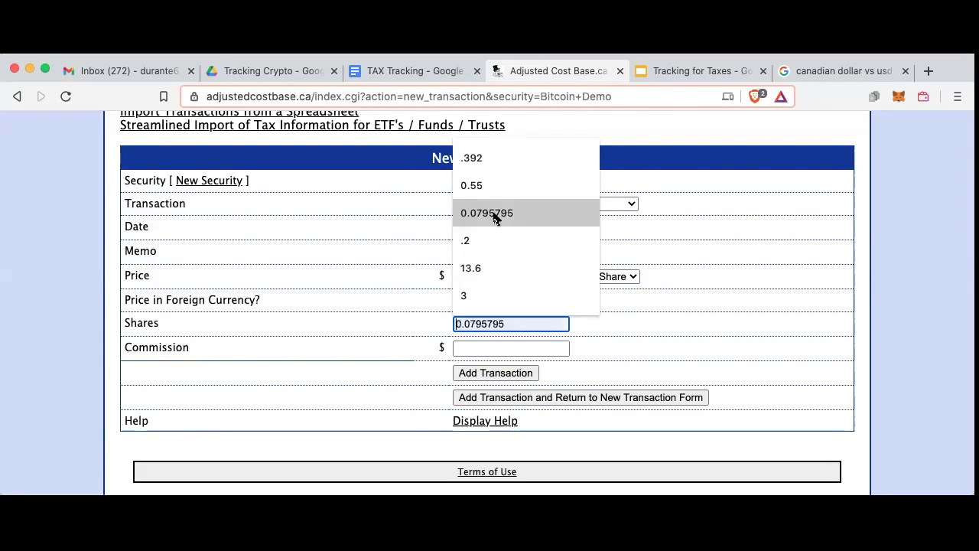
left_click(485, 155)
left_click(467, 346)
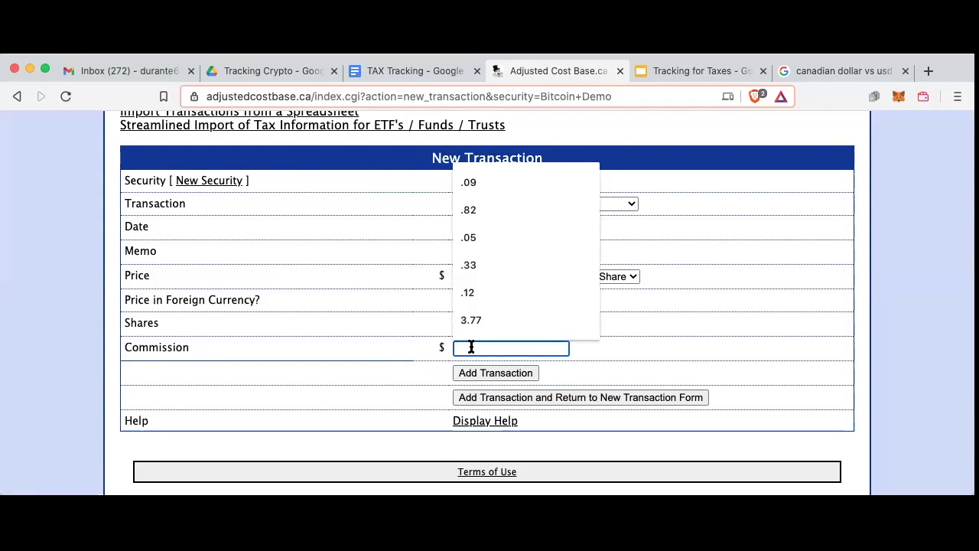
left_click(490, 210)
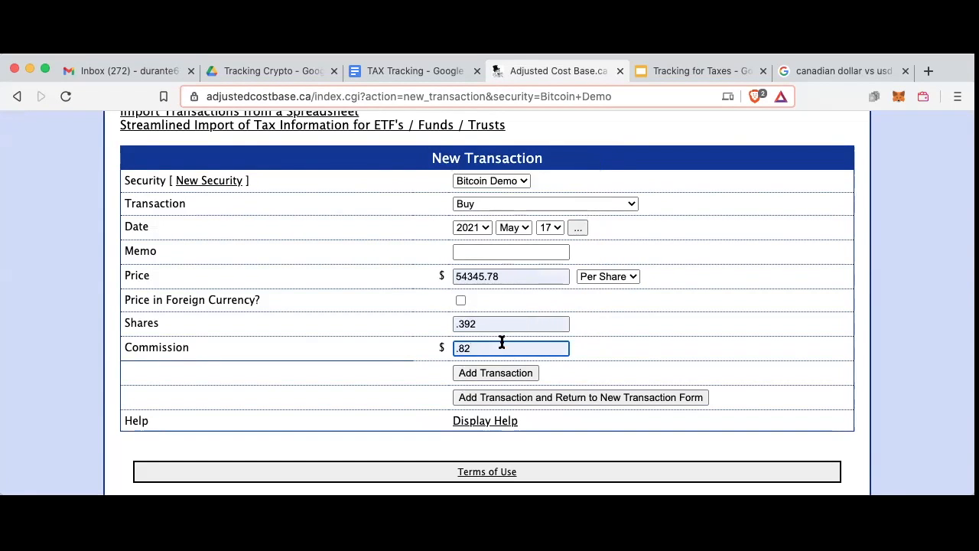
left_click(493, 373)
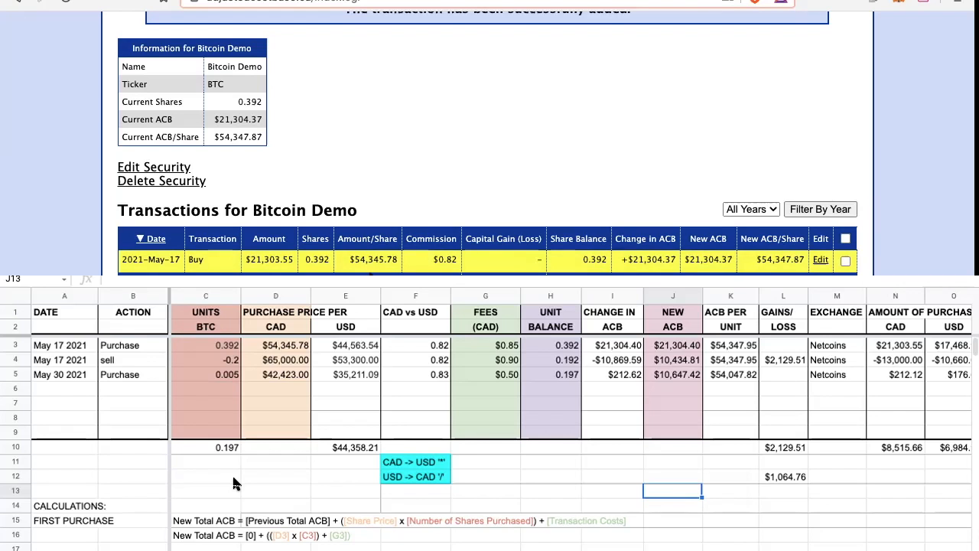
Check the May 17 purchase against row 3 of the BTC sheet, and save its commission as 0.85.
scroll(235, 483, "right", 3)
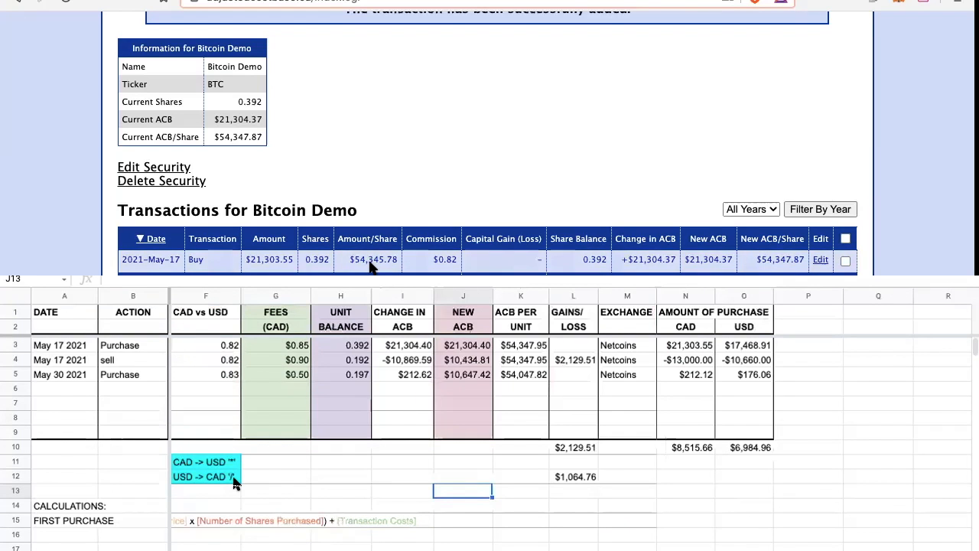
scroll(235, 483, "left", 3)
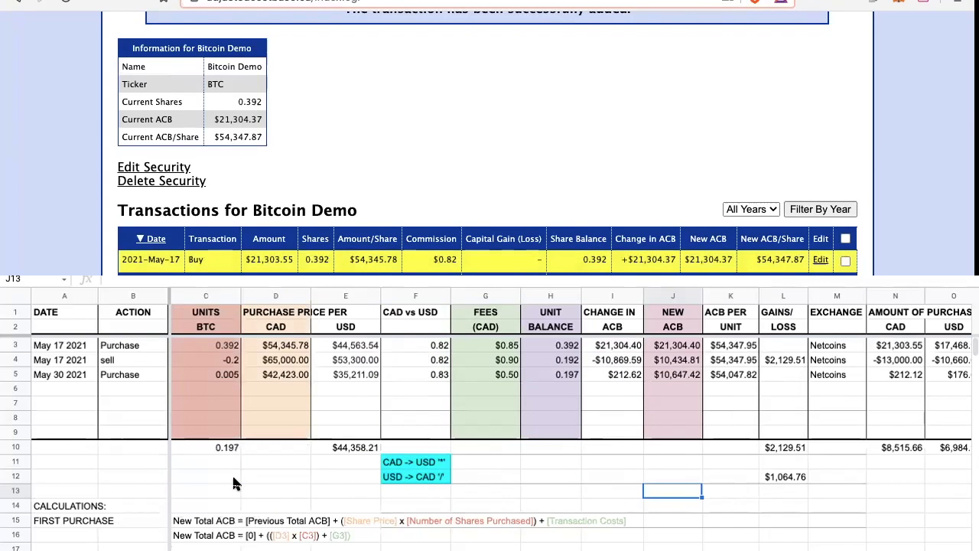
scroll(235, 483, "right", 1)
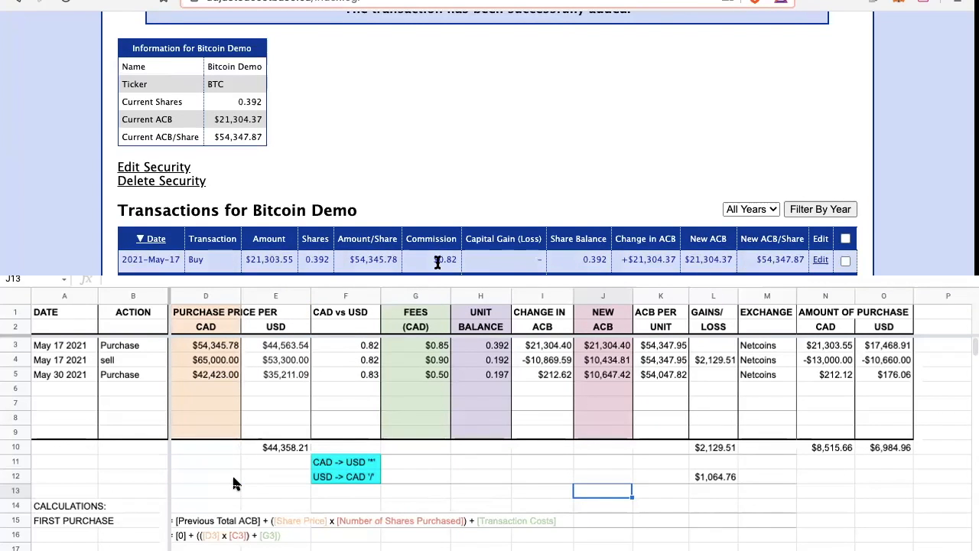
scroll(234, 483, "left", 1)
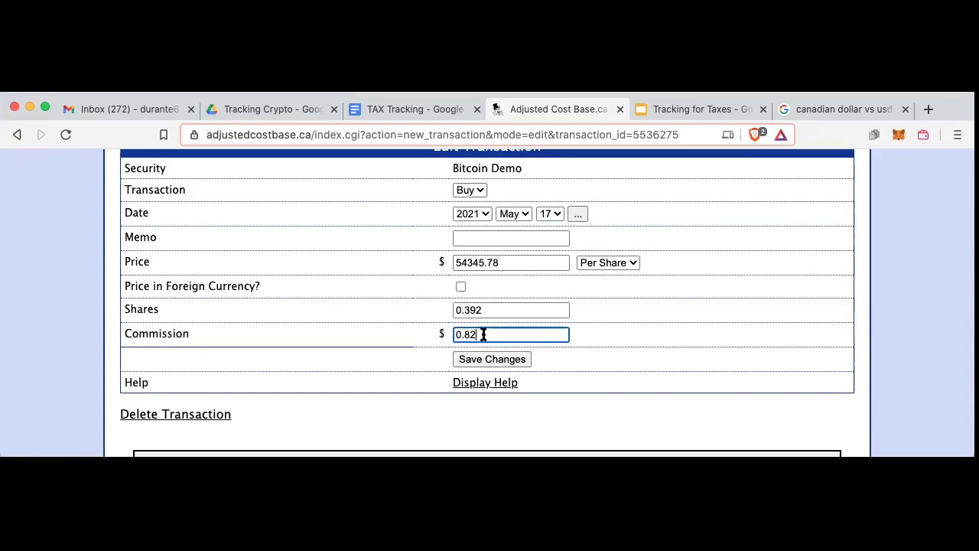
key("BackSpace")
type("5")
left_click(493, 359)
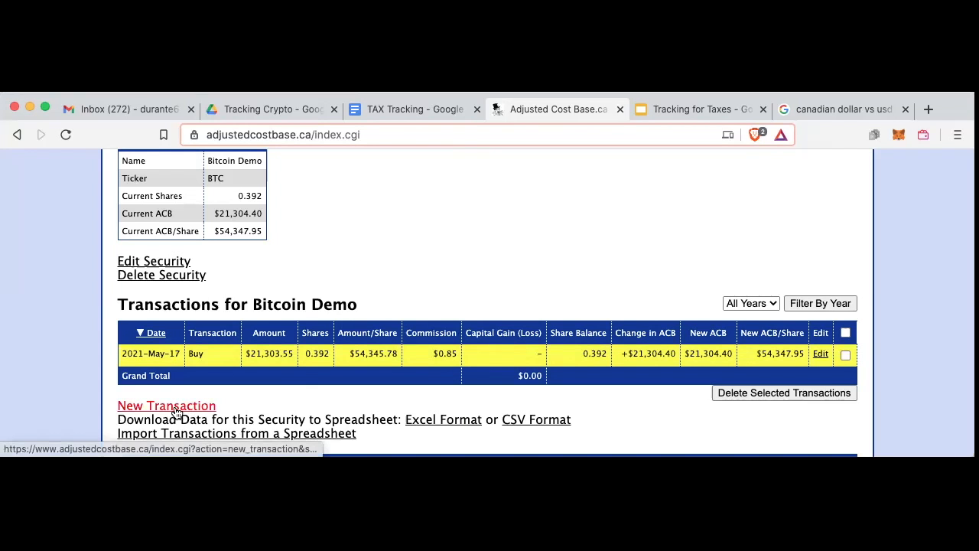
Start a new Bitcoin Demo sell transaction dated May 17, 2021 with a price of 65000 per share.
left_click(176, 270)
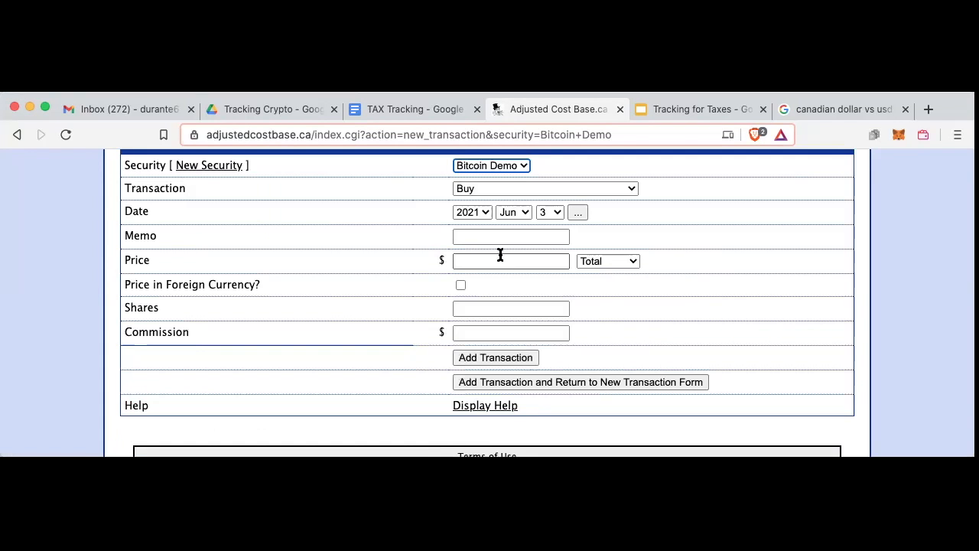
left_click(525, 189)
left_click(519, 203)
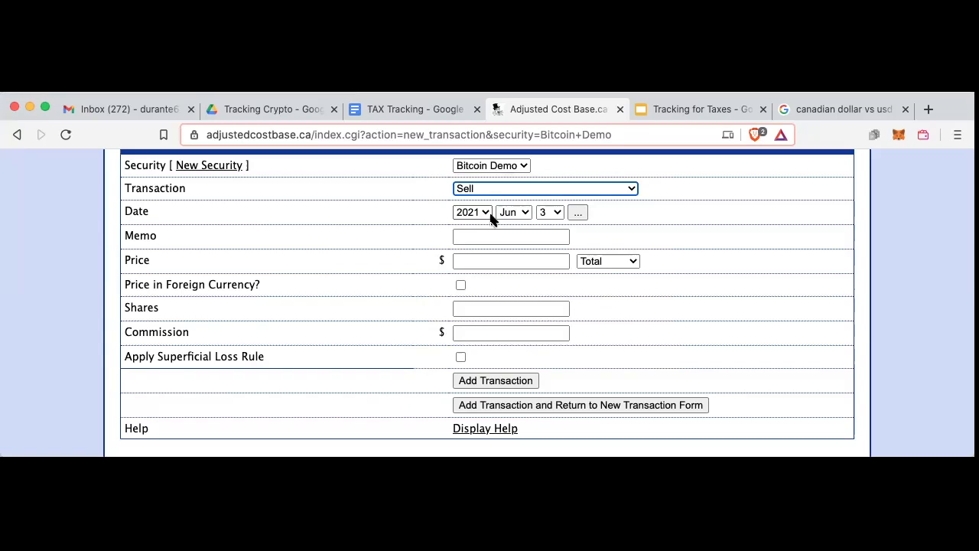
left_click(479, 263)
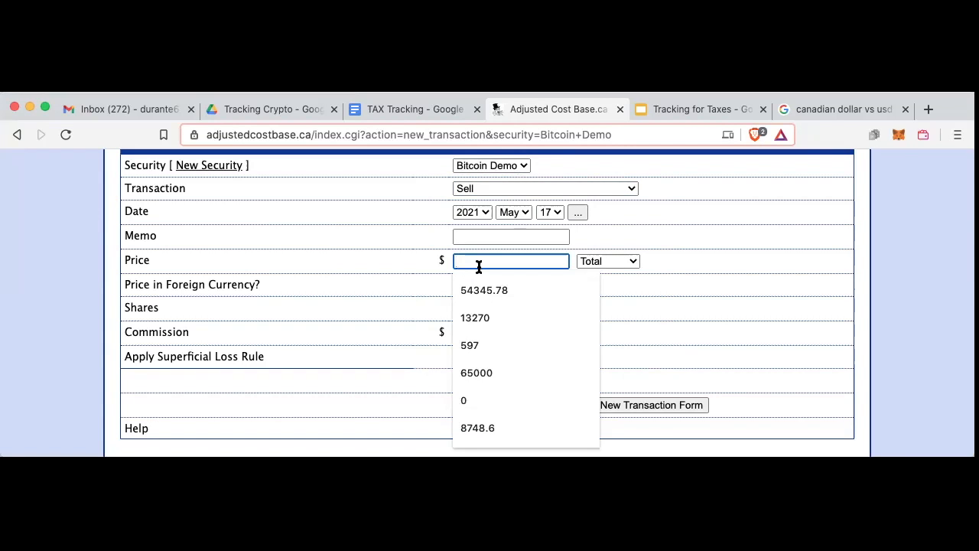
left_click(480, 373)
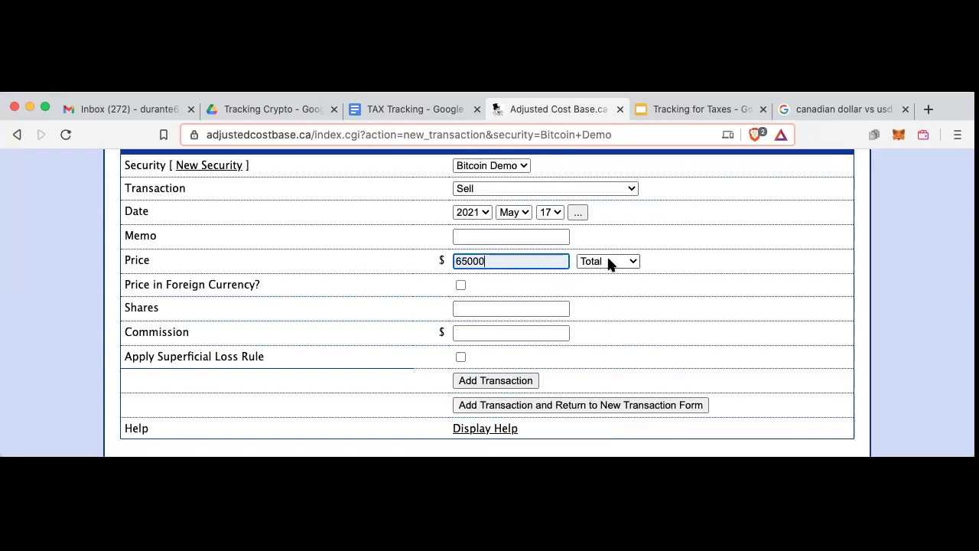
left_click(619, 262)
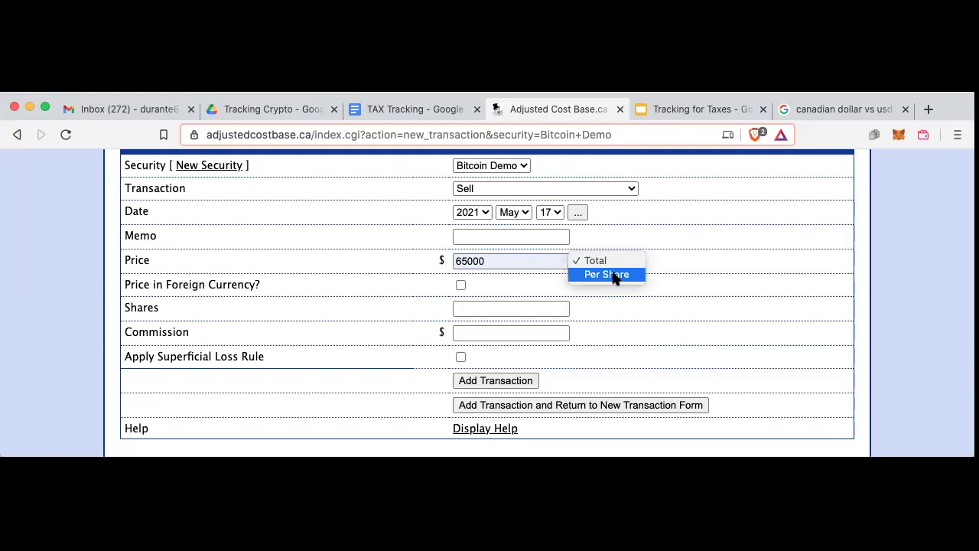
left_click(608, 275)
Enter .2 shares and a commission of .9 for the Bitcoin Demo sale and add the transaction.
left_click(522, 309)
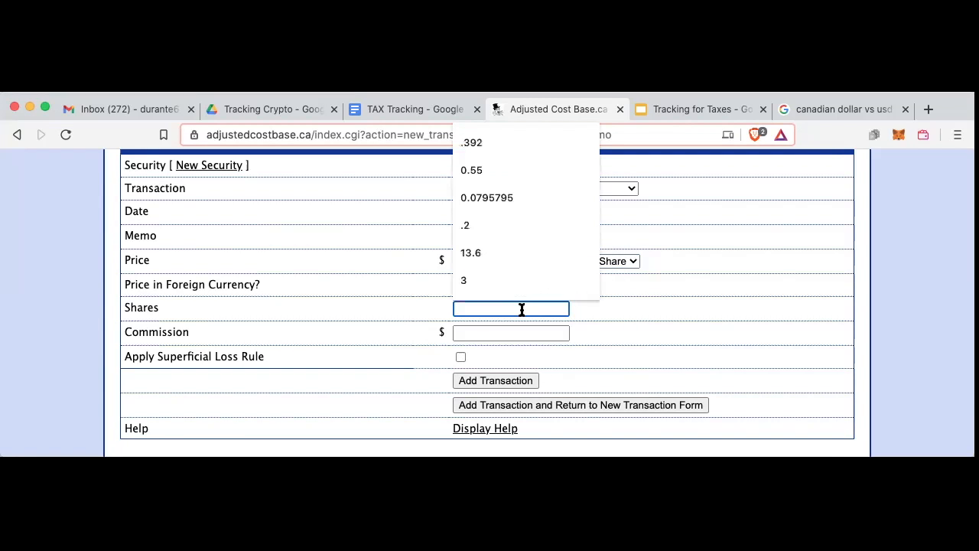
left_click(489, 223)
left_click(477, 333)
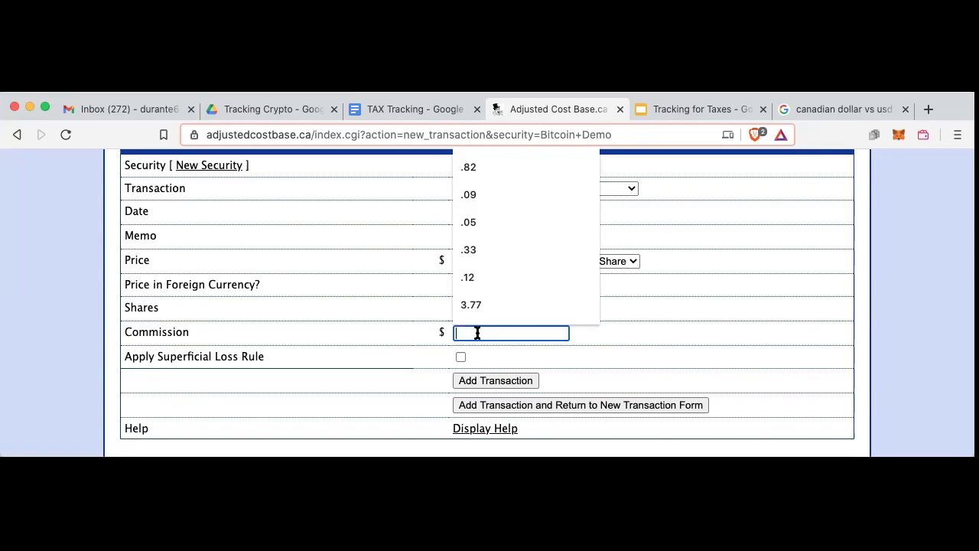
type(".9")
left_click(480, 382)
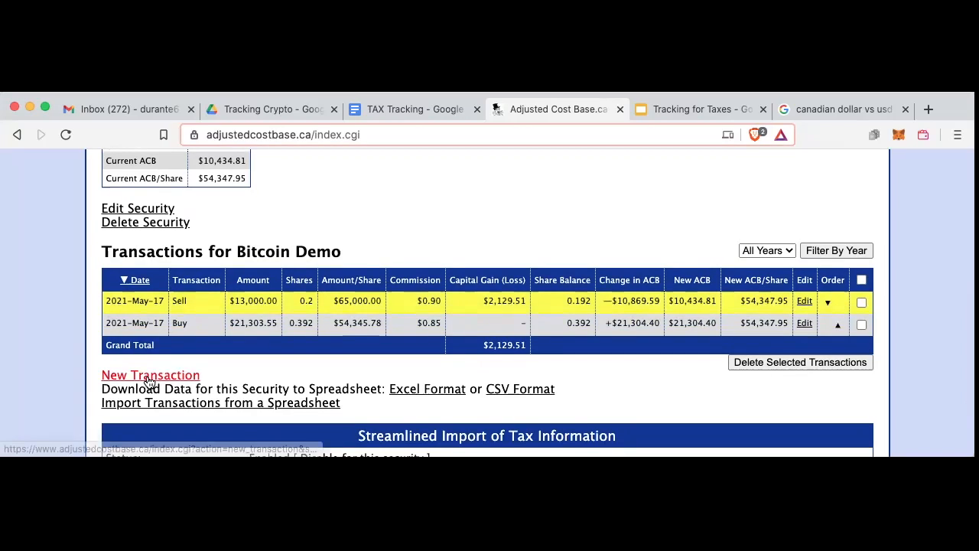
Add a Bitcoin Demo buy transaction dated May 30, 2021 for .005 shares at 42423 per share with a commission of .5.
left_click(150, 377)
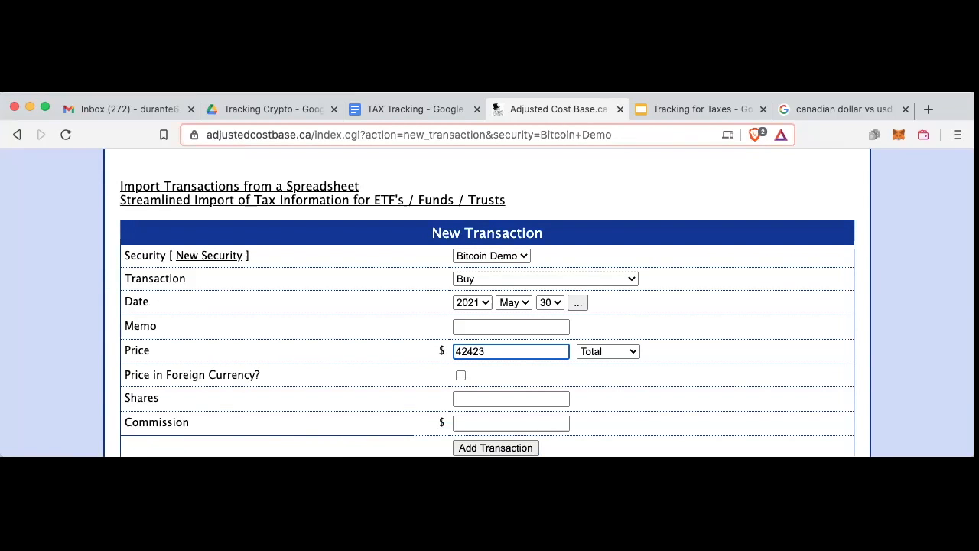
left_click(610, 356)
left_click(606, 366)
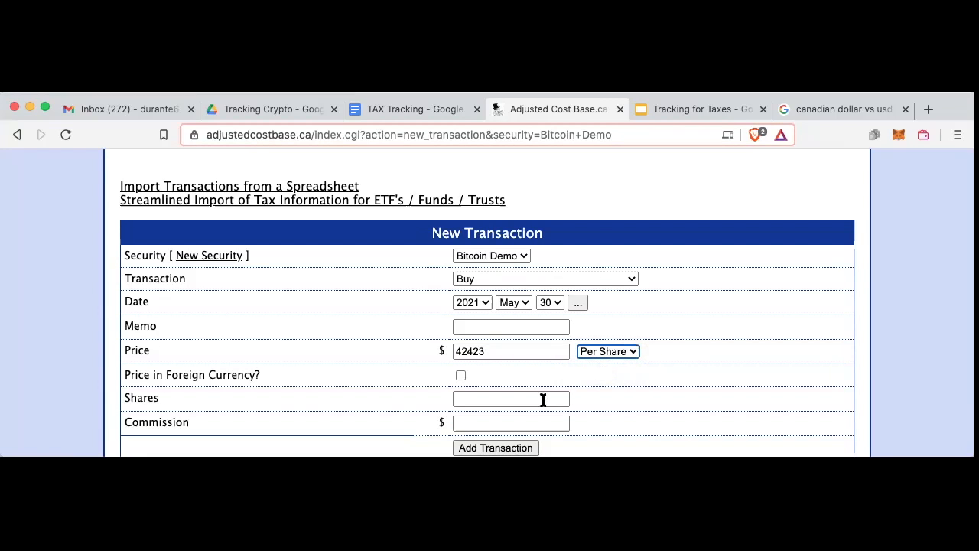
left_click(519, 396)
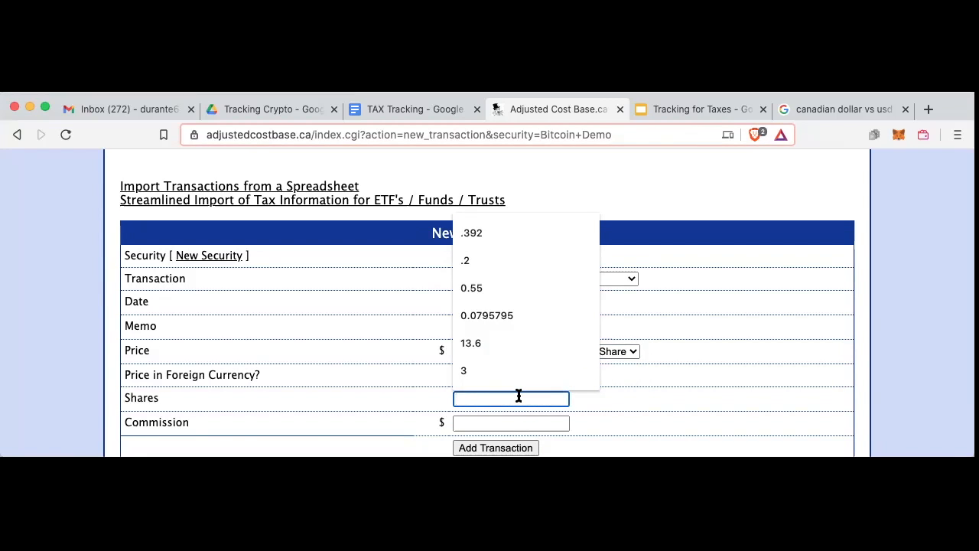
type(".005")
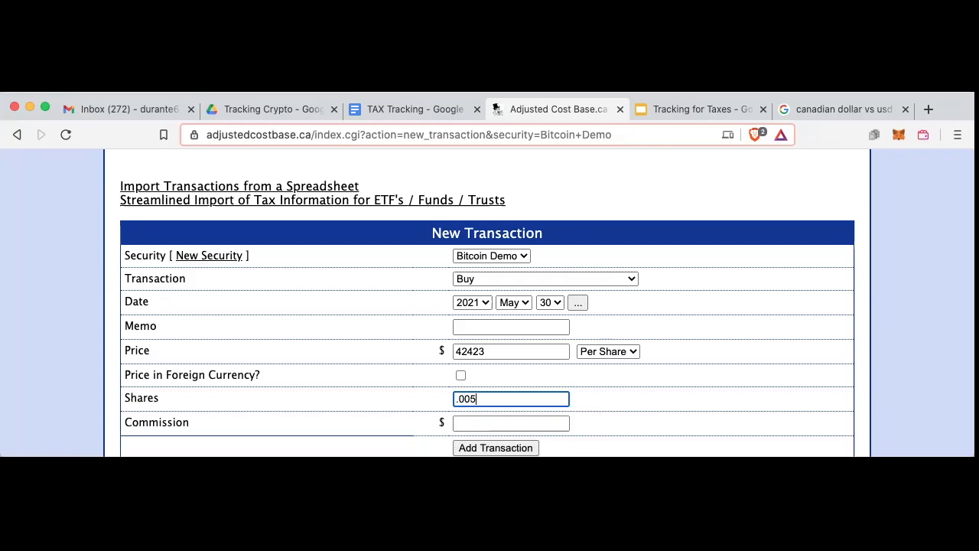
left_click(516, 422)
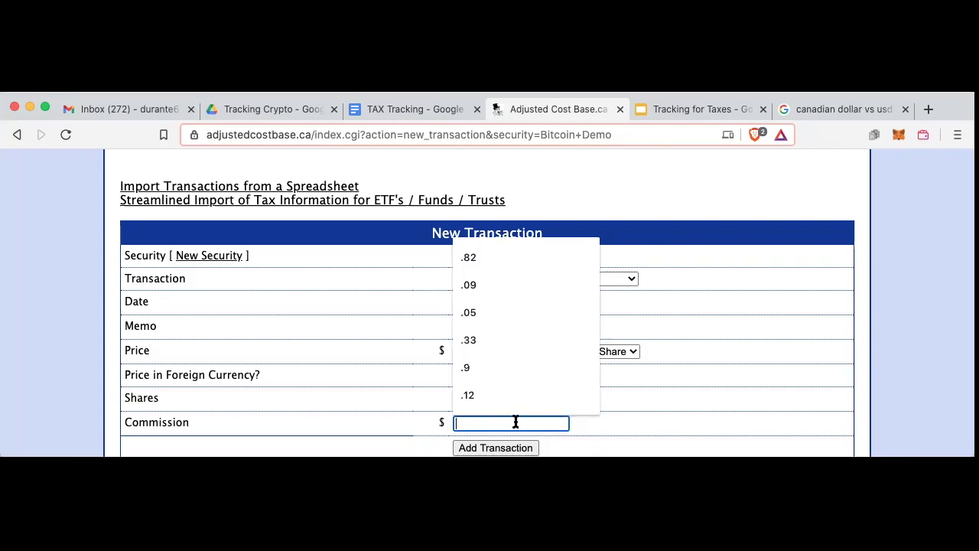
type(".5")
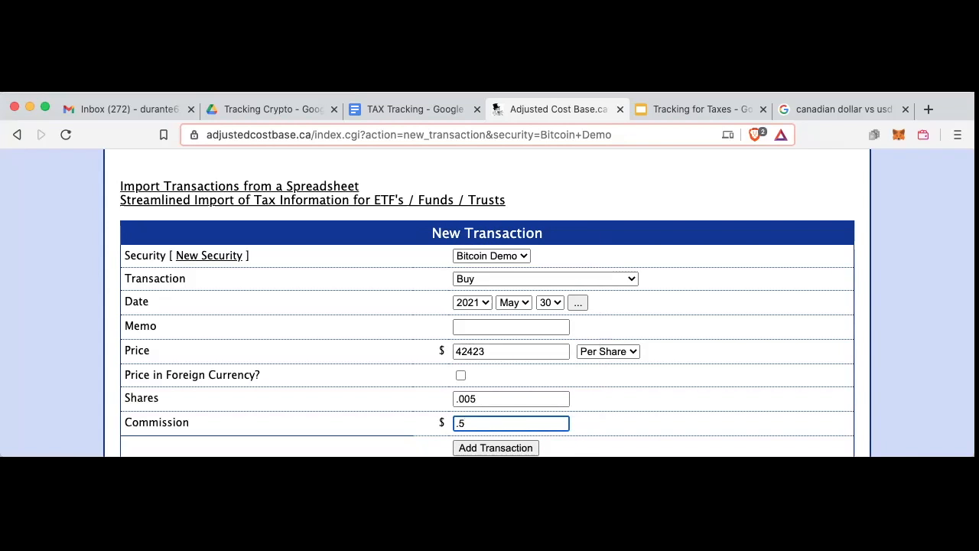
left_click(528, 449)
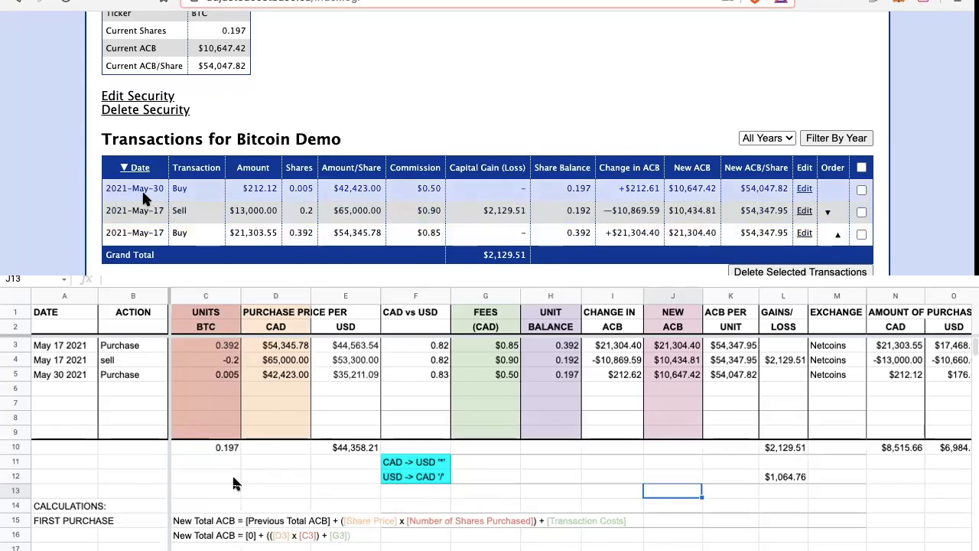
left_click(260, 187)
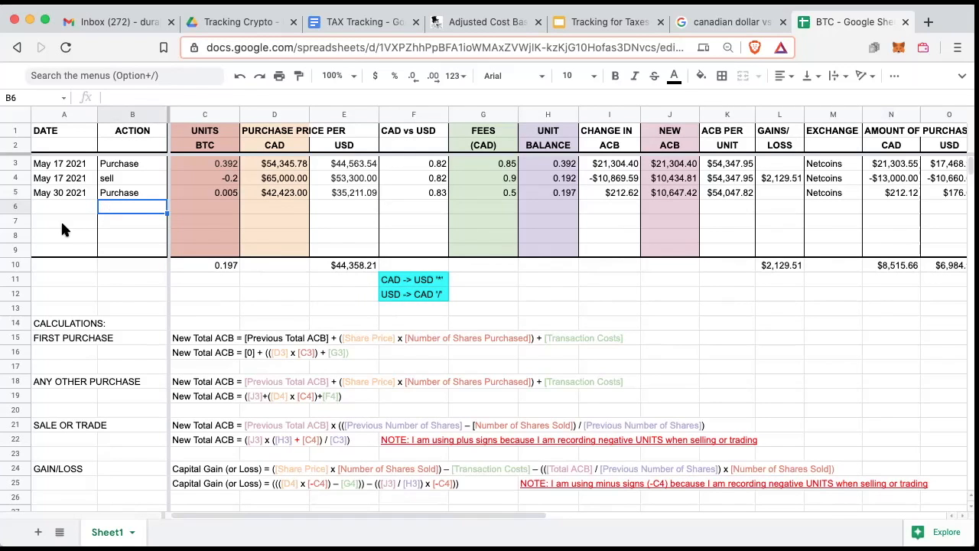
Enter the date June 1 2021 and the action Purchase in row 6 of the BTC sheet.
double_click(54, 200)
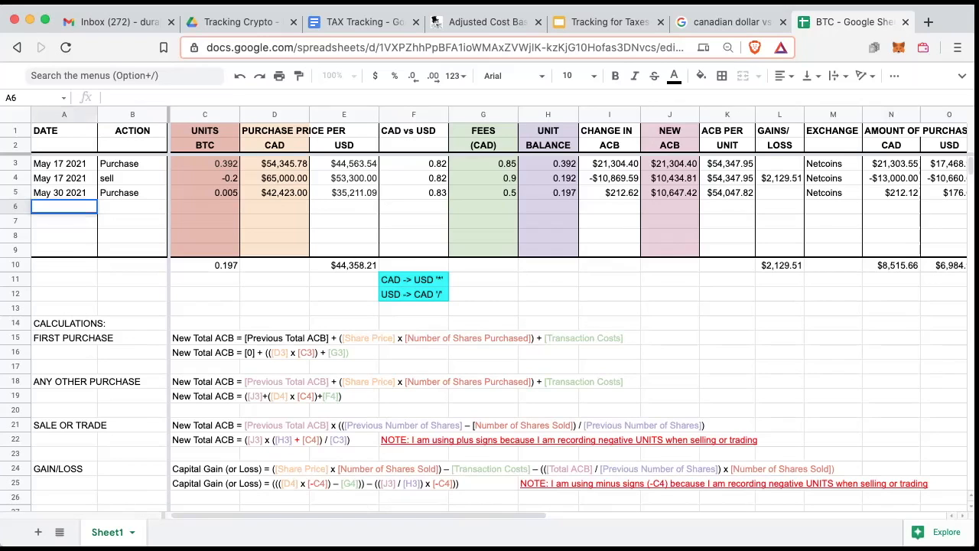
type("June 1 2021")
key("Tab")
type("Purchase")
key("Tab")
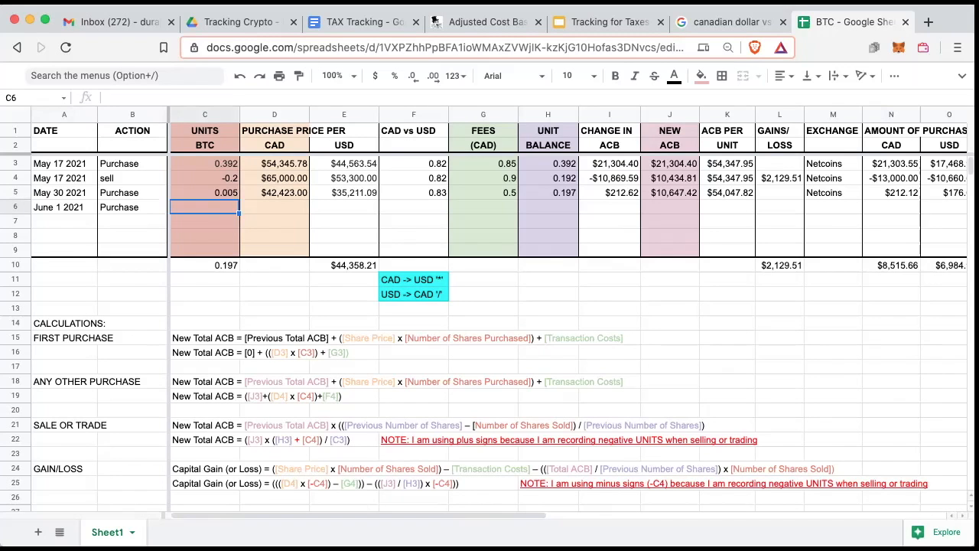
Enter 0.5 BTC units, a CAD purchase price of 36,000 and a CAD vs USD rate of .82 in row 6.
type(".")
type("5")
key("Tab")
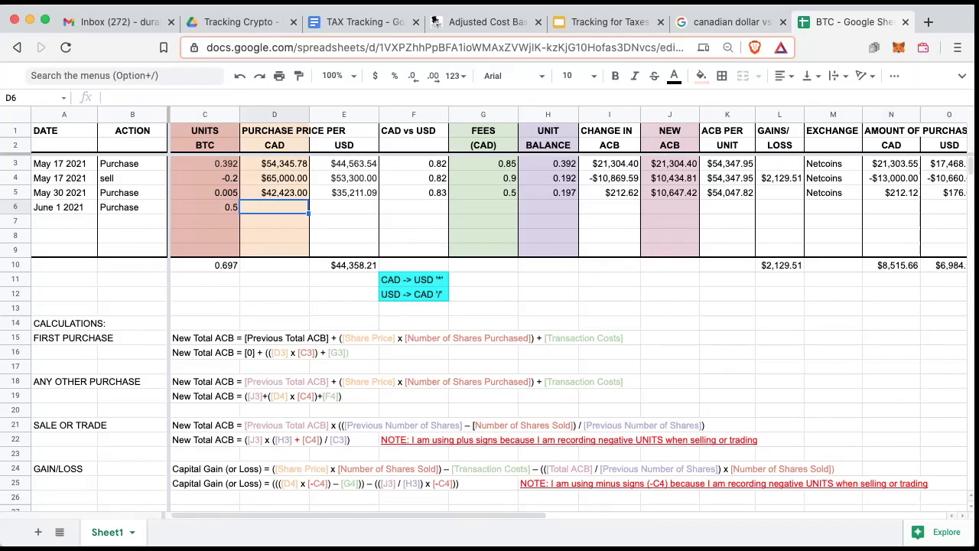
type("36,000")
key("Tab")
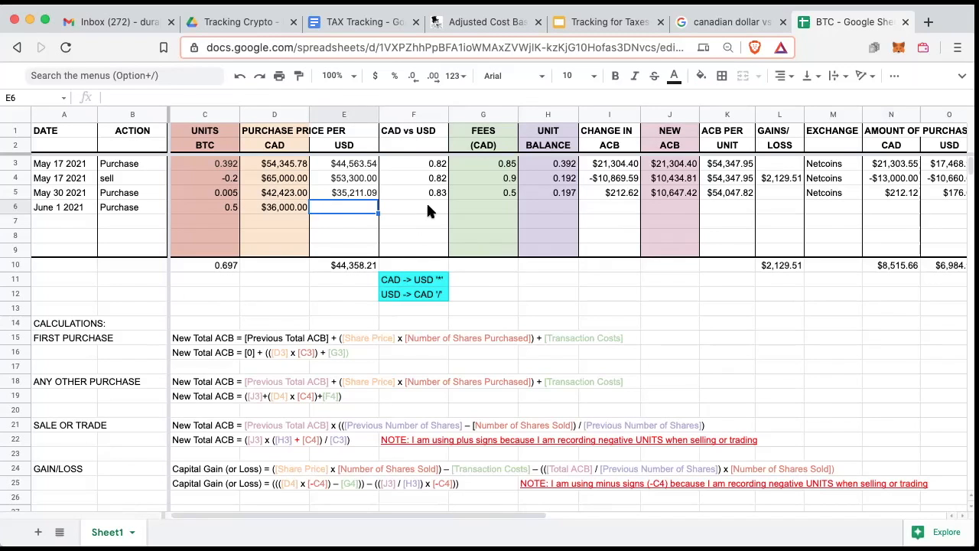
left_click(428, 209)
type(".82")
left_click(491, 208)
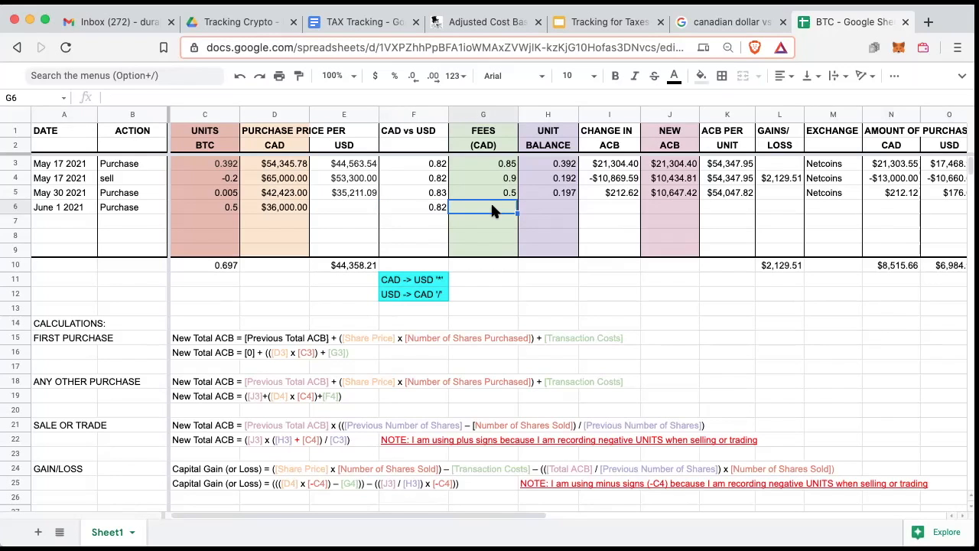
Enter a fee of 1 for the June 1 purchase in row 6 and format fees G3:G6 as currency.
type("1")
key("Return")
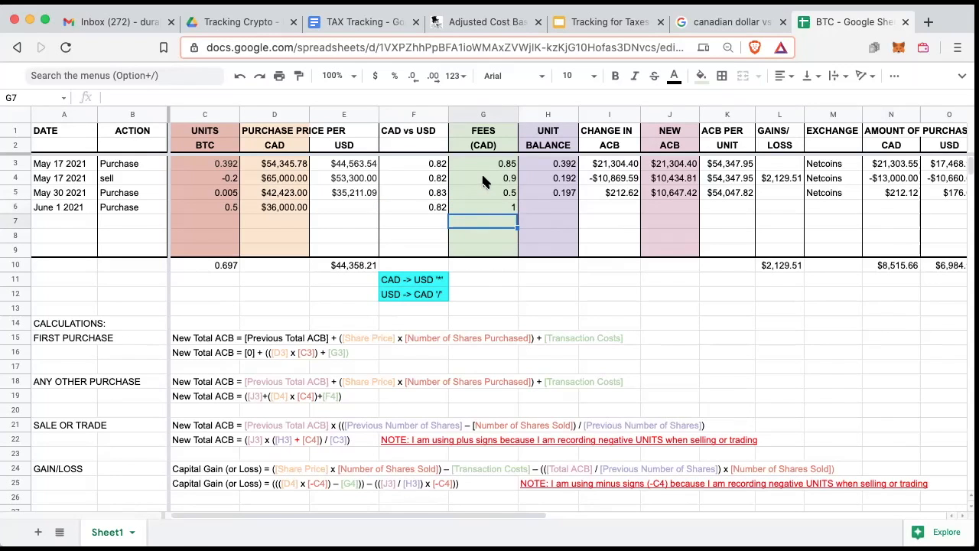
left_click_drag(482, 168, 482, 207)
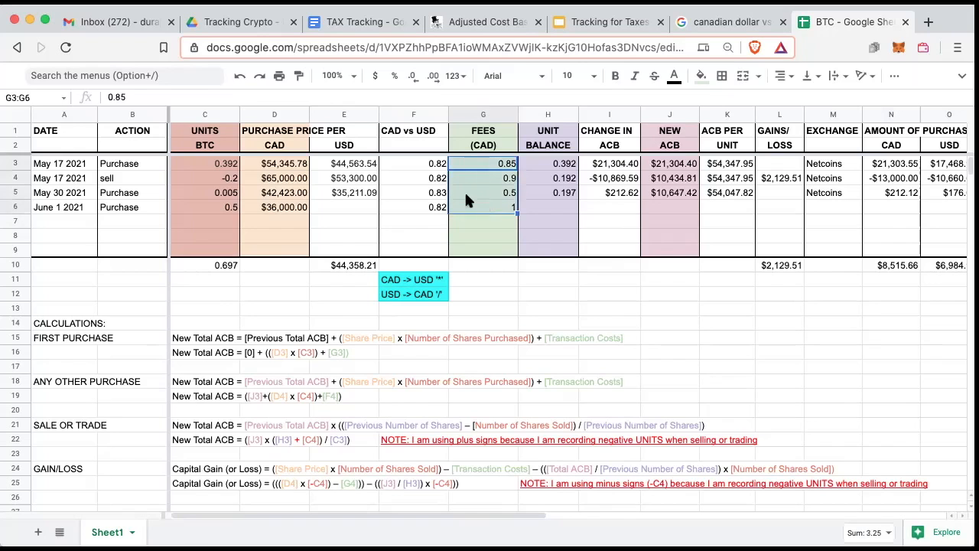
left_click(377, 78)
left_click(369, 242)
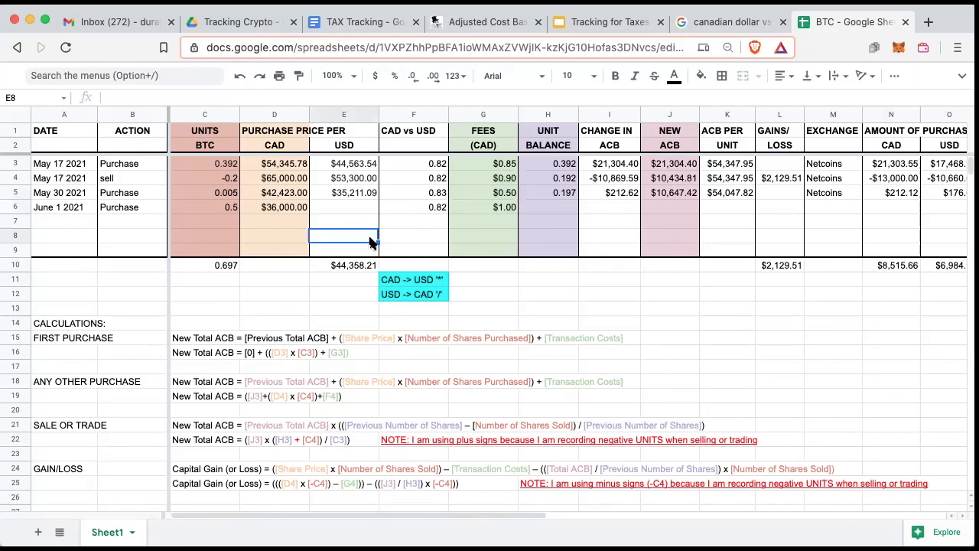
Copy the USD purchase price formula from E5 into E6.
left_click(355, 196)
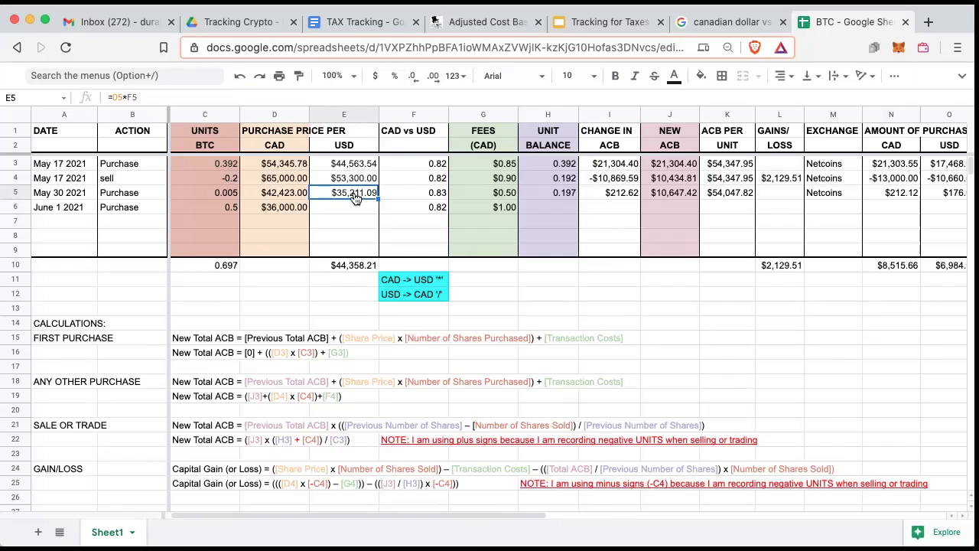
right_click(354, 196)
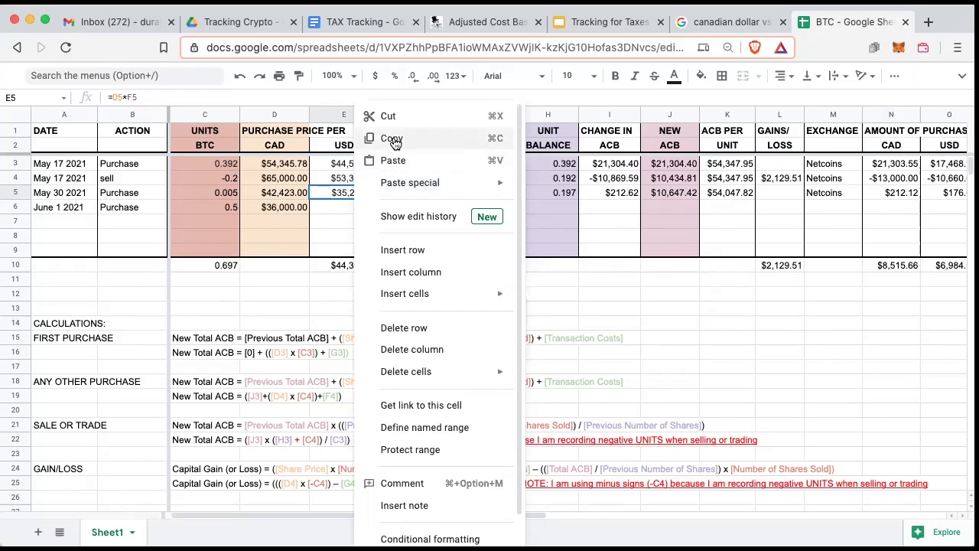
left_click(394, 141)
left_click(358, 208)
right_click(358, 208)
left_click(398, 157)
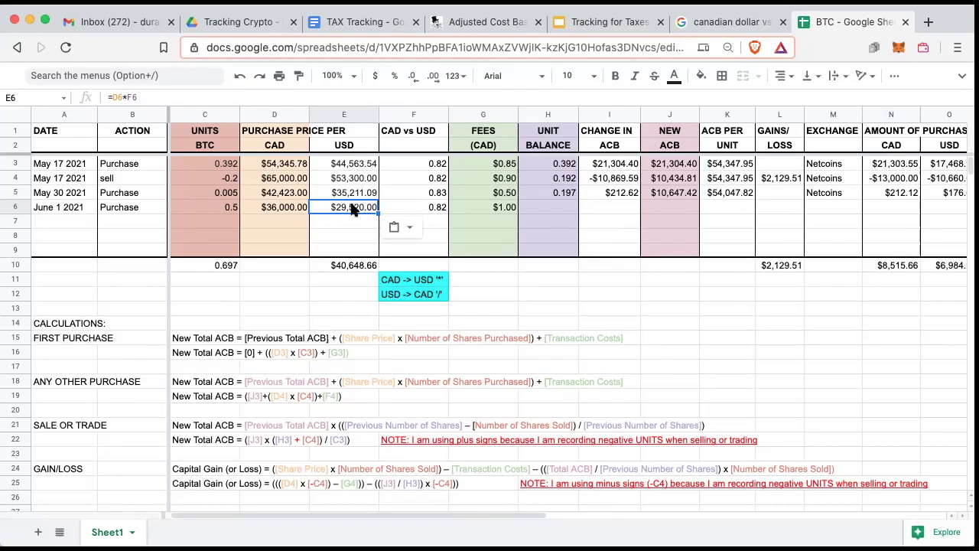
Copy the purchase row's unit balance through USD amount cells, H5:O5, into H6:O6.
scroll(566, 234, "right", 2)
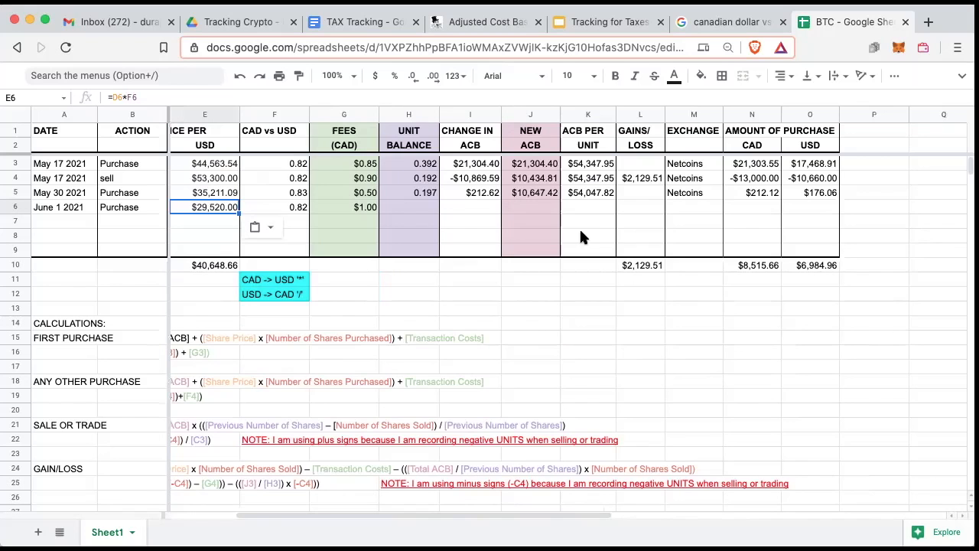
left_click_drag(419, 191, 792, 195)
right_click(792, 194)
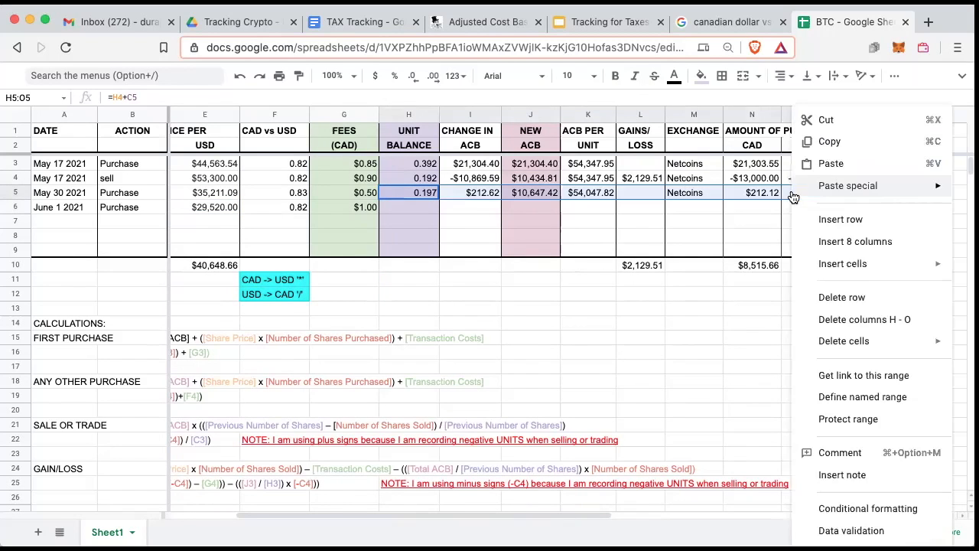
left_click(825, 142)
left_click_drag(404, 206, 803, 212)
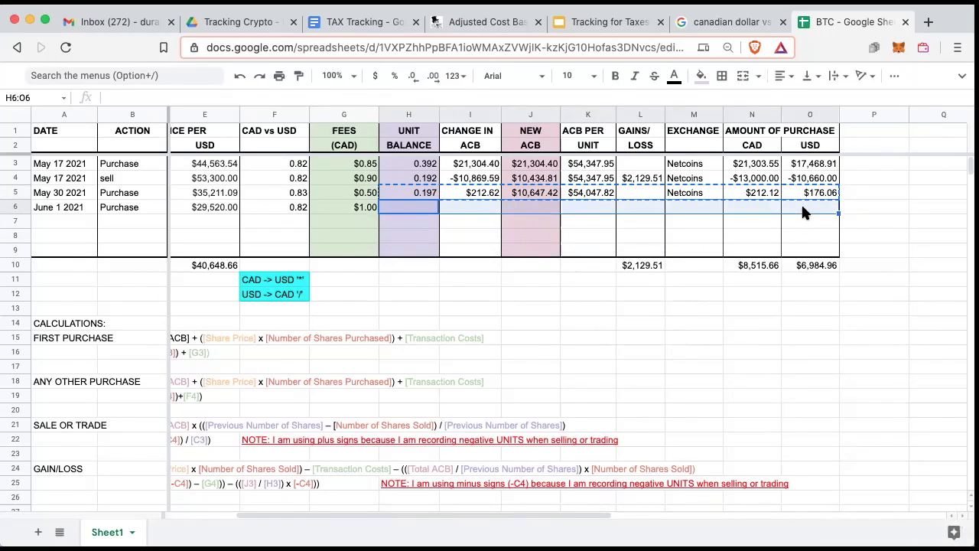
right_click(803, 213)
left_click(844, 158)
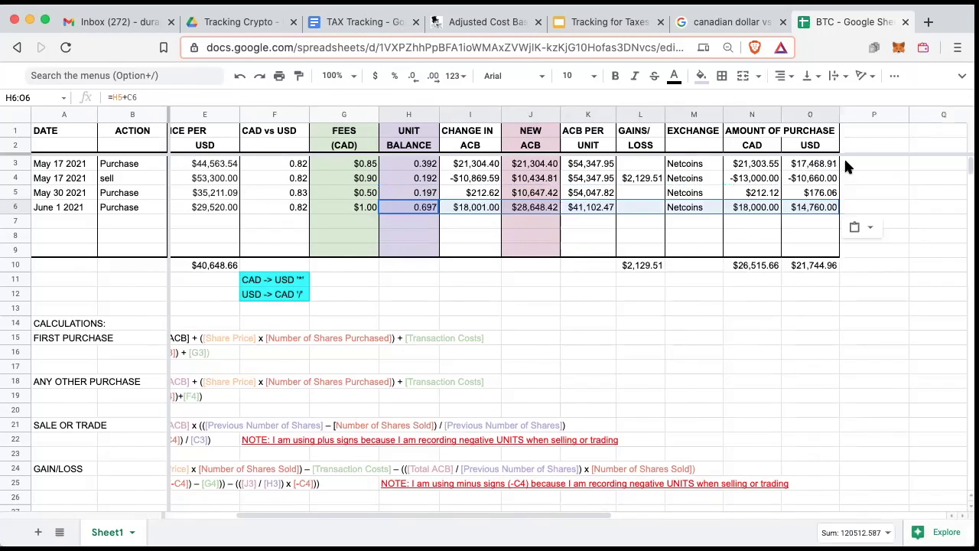
left_click(610, 240)
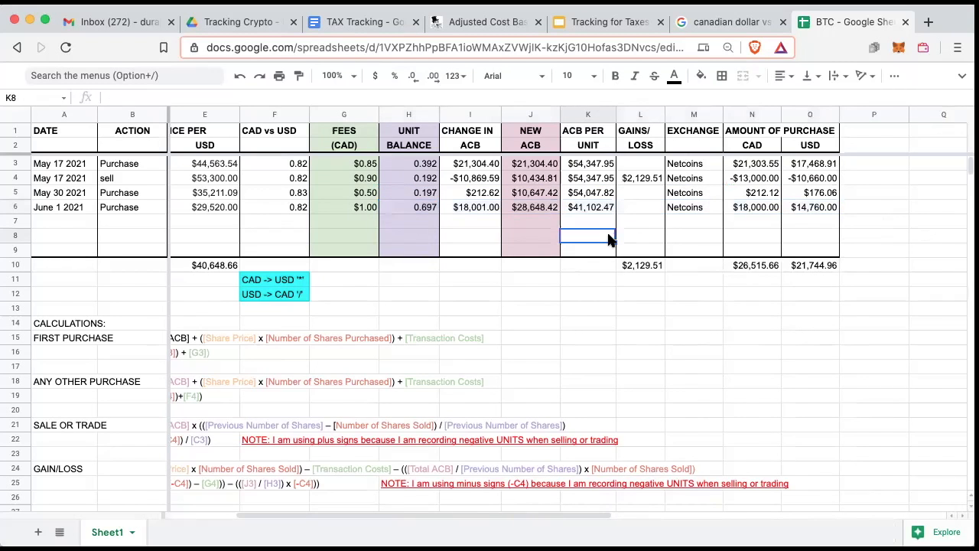
Enter the date June 3 2021, the action sell and .25 BTC units in row 7.
scroll(174, 238, "left", 3)
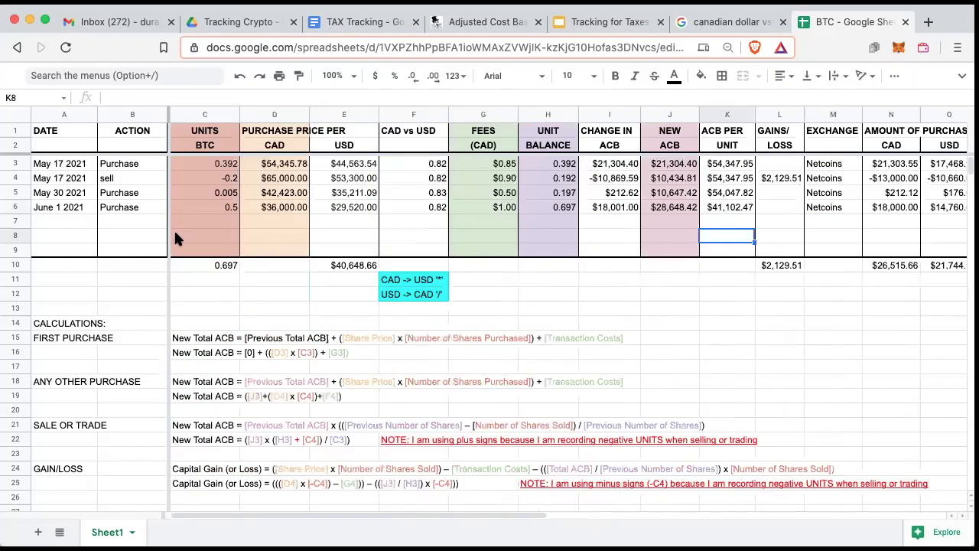
left_click(79, 221)
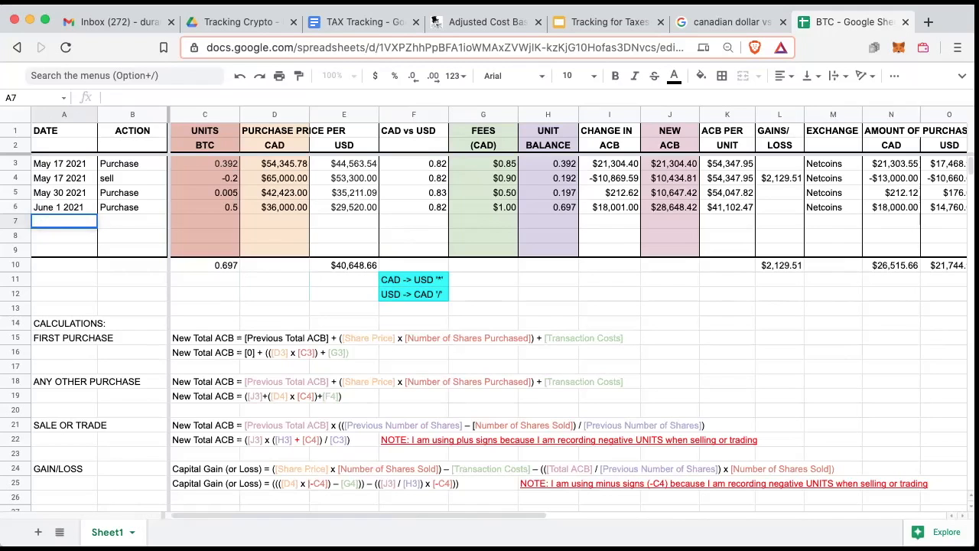
type("June 3 2021")
key("Tab")
type("sell")
key("Tab")
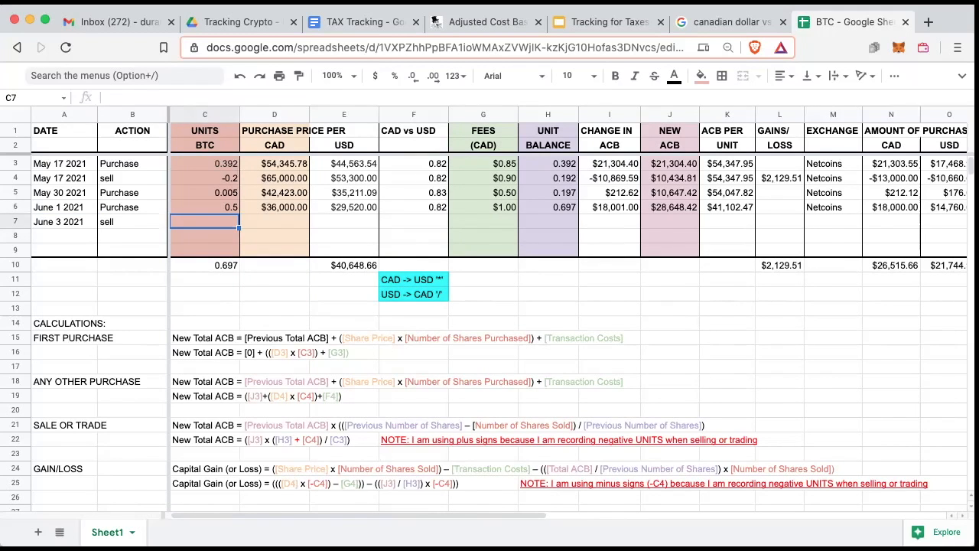
type(".25")
key("Tab")
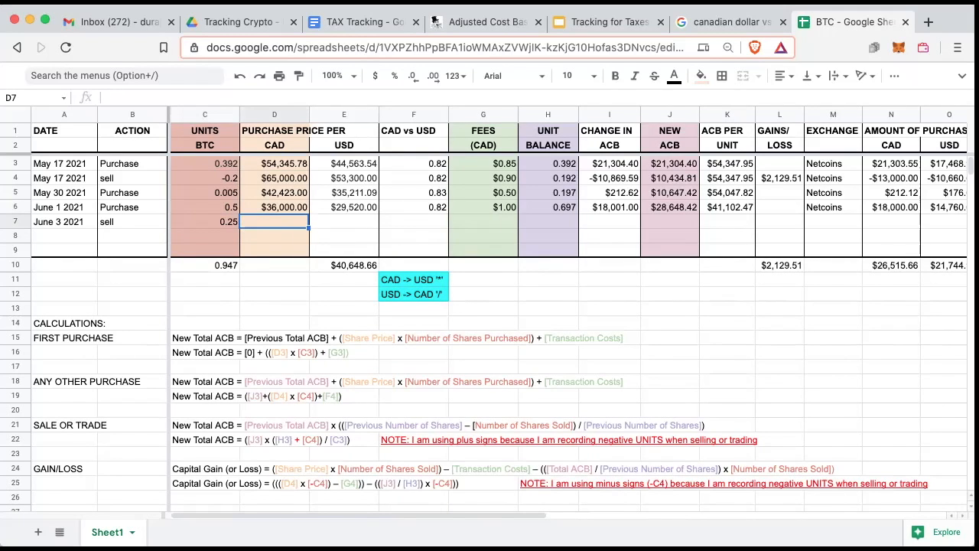
Enter a CAD price of 65000, a CAD vs USD rate of .82 and a fee of .99 in row 7.
type("65000")
left_click(433, 230)
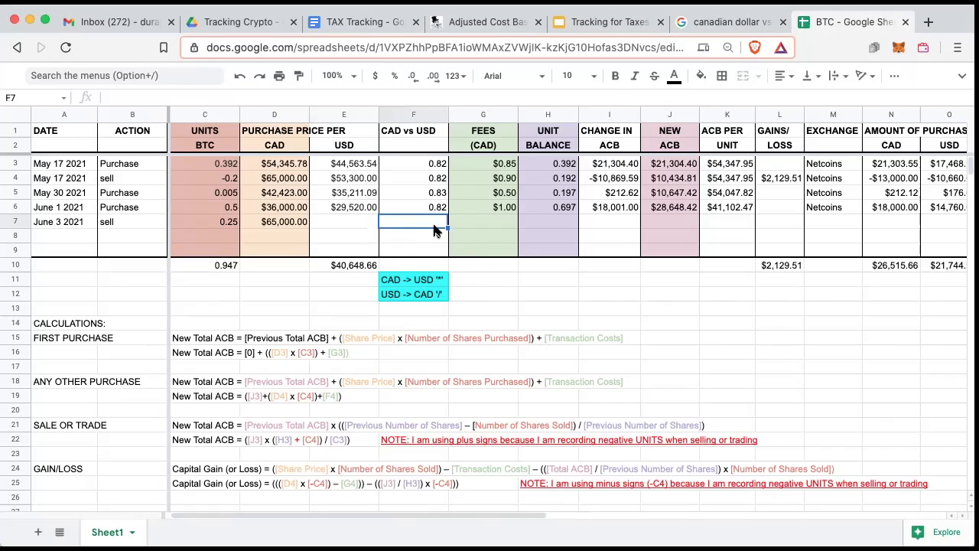
type(".82")
left_click(489, 222)
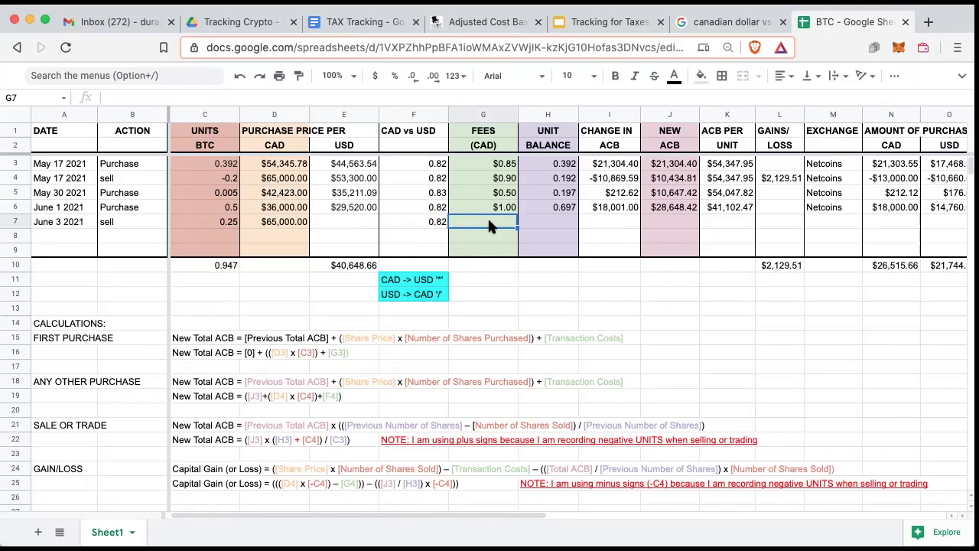
type(".99")
key("Return")
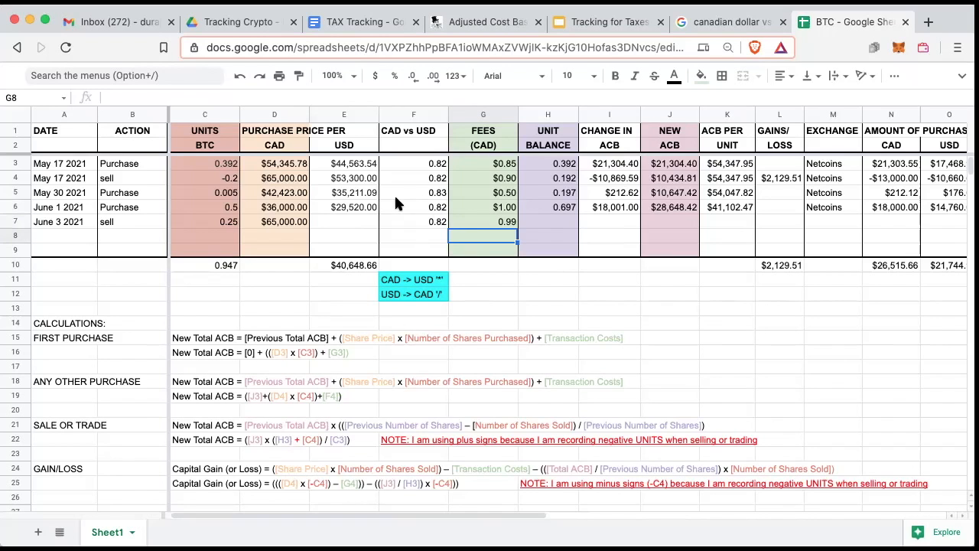
Copy the USD purchase price formula from E6 into E7.
left_click(342, 211)
right_click(342, 211)
left_click(396, 137)
left_click(355, 218)
right_click(354, 219)
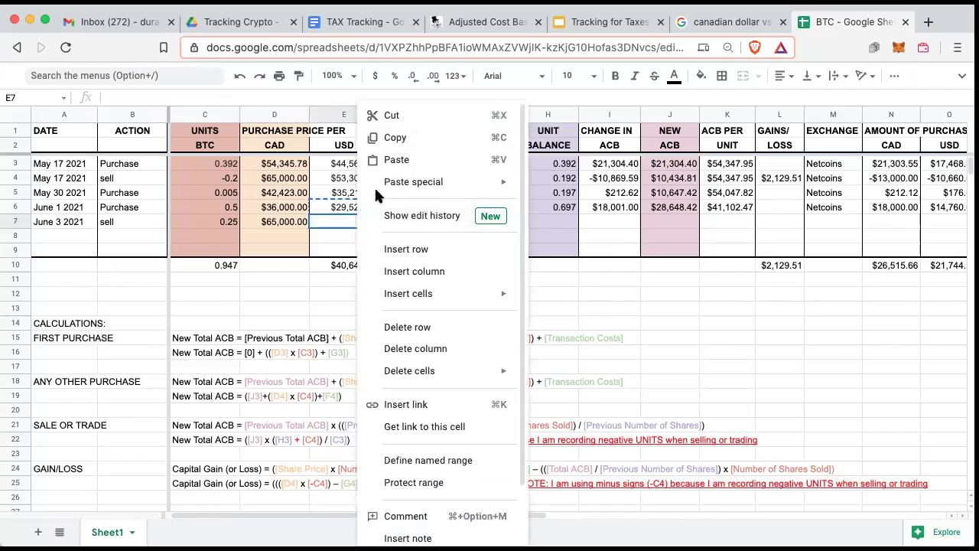
left_click(396, 159)
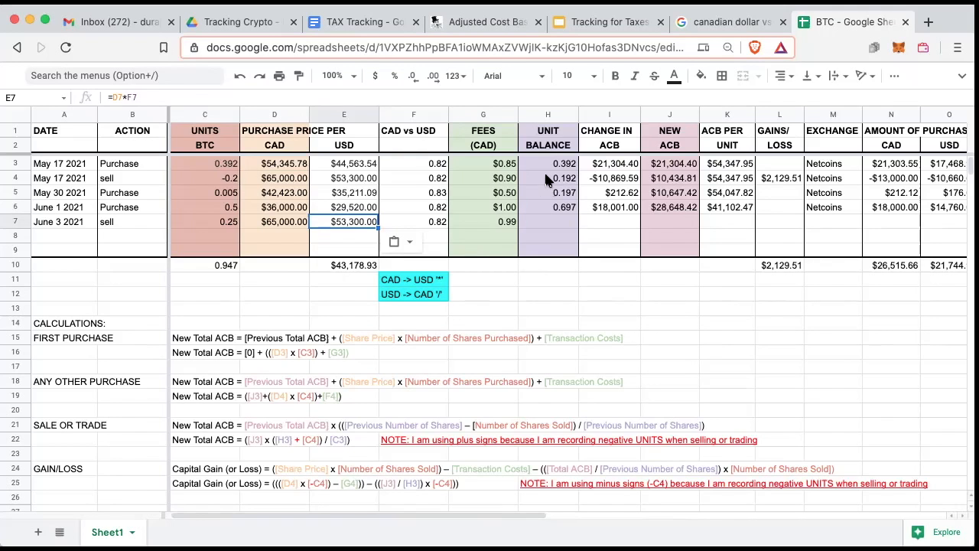
Copy the earlier sale's unit balance through USD amount cells, H4:O4, into H7:O7.
left_click_drag(546, 179, 935, 179)
scroll(935, 179, "right", 3)
right_click(754, 178)
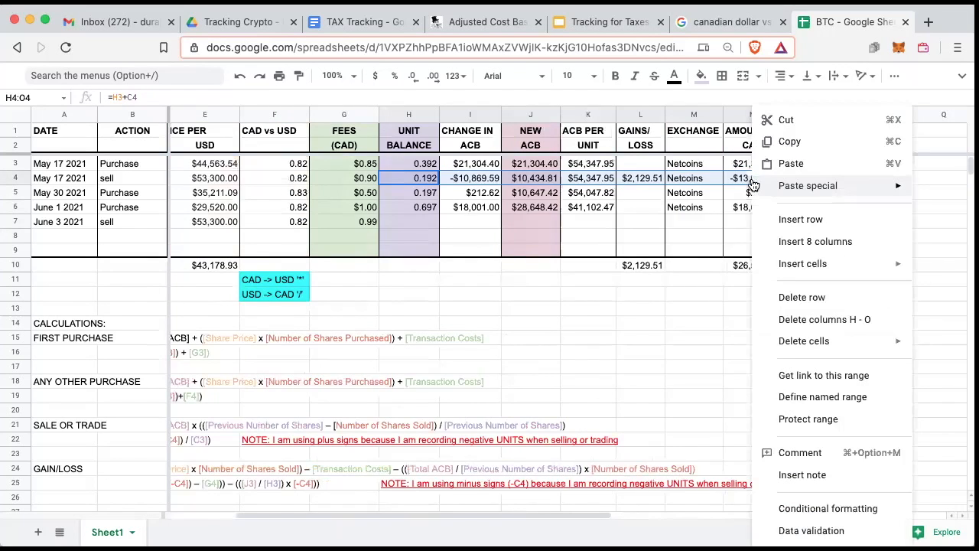
left_click(788, 141)
left_click_drag(404, 215, 792, 214)
right_click(792, 213)
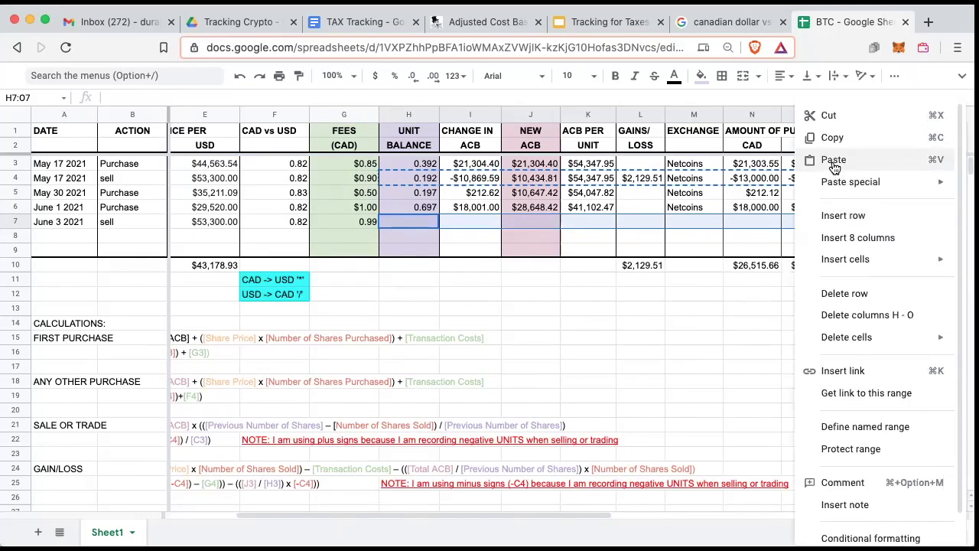
left_click(834, 160)
scroll(834, 165, "left", 3)
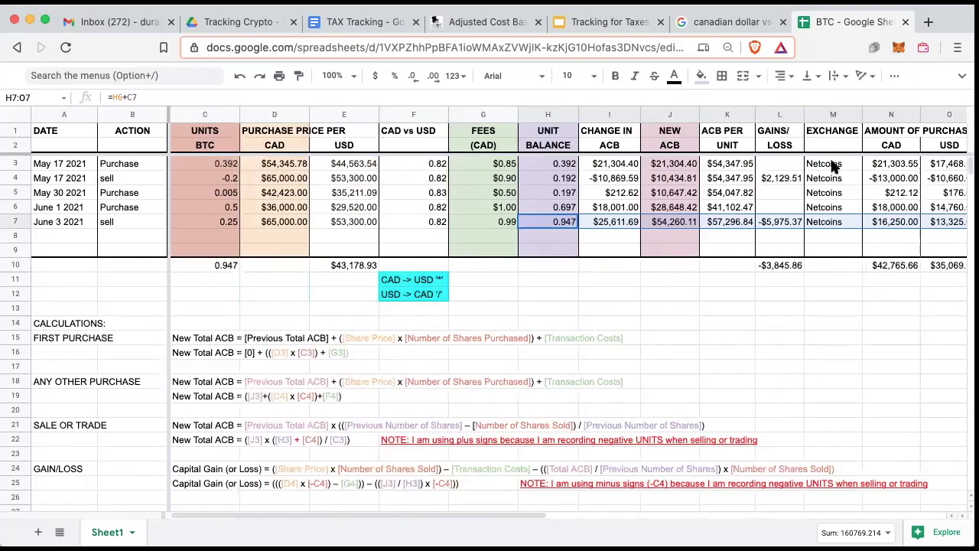
Check the gain/loss formula in L7 and change the row 7 BTC units to -0.25.
left_click(780, 222)
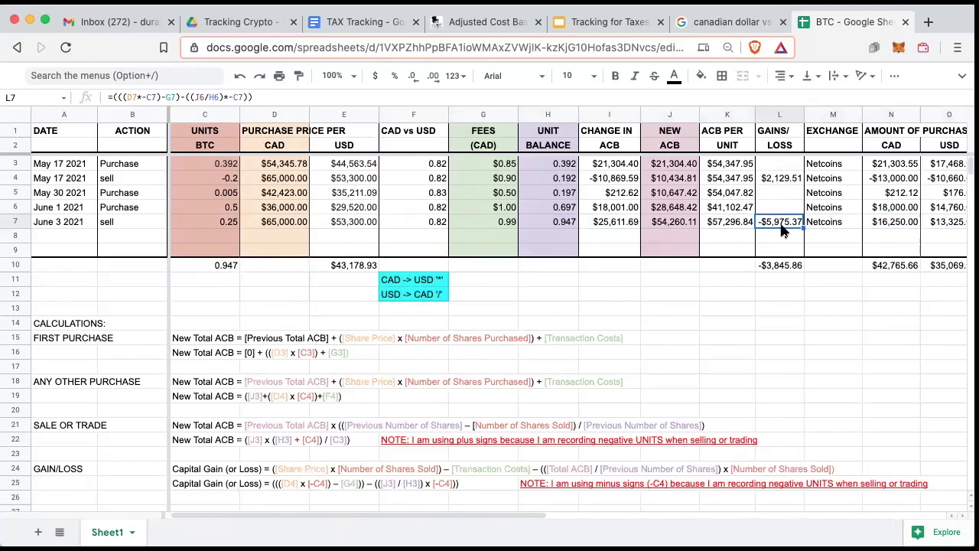
left_click(212, 224)
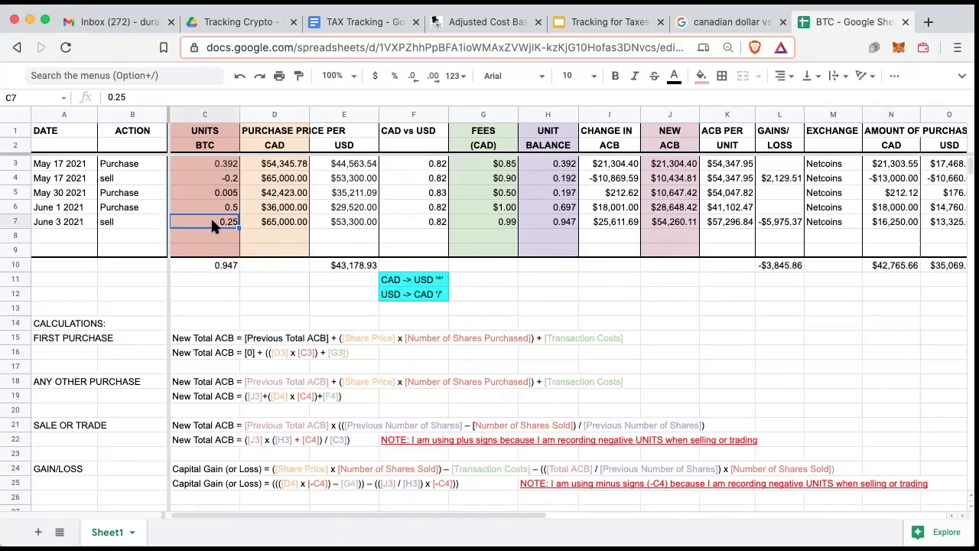
left_click(108, 97)
type("-")
key("Return")
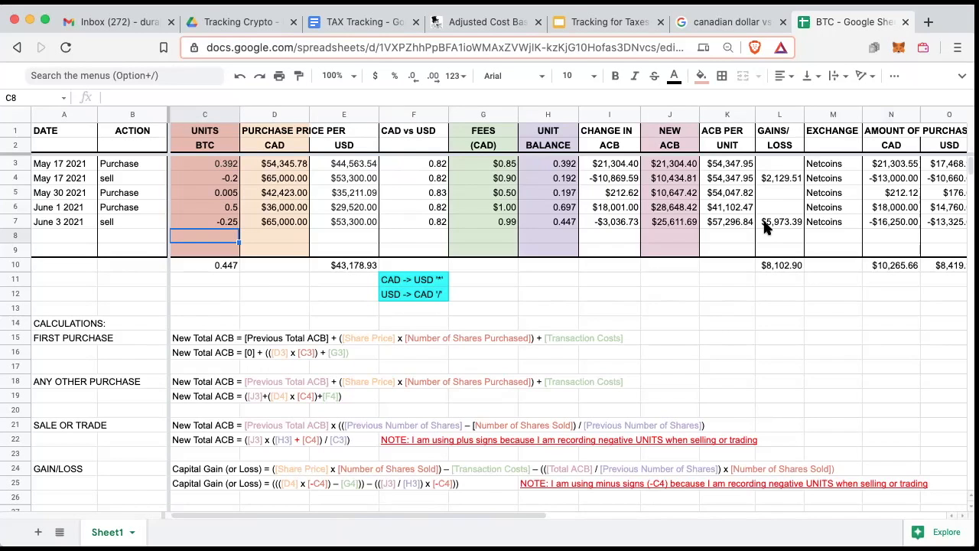
Calculate half of the total gains in L12 with the formula =L10/2.
left_click(773, 295)
type("=")
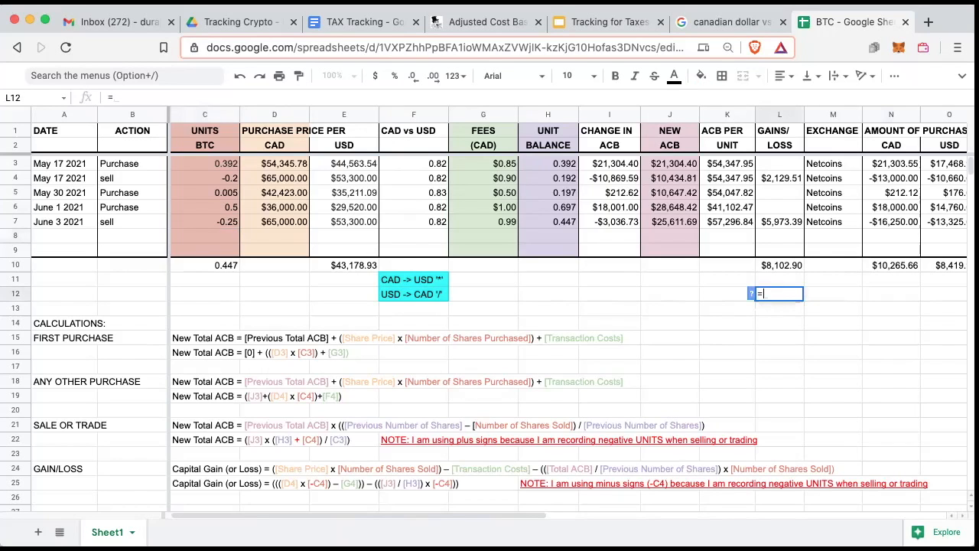
left_click(782, 266)
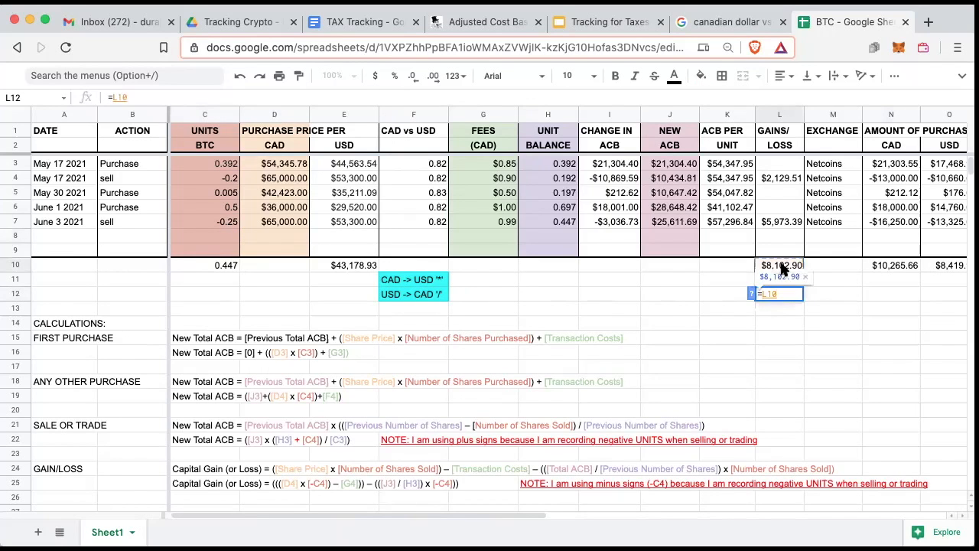
type("/2")
key("Return")
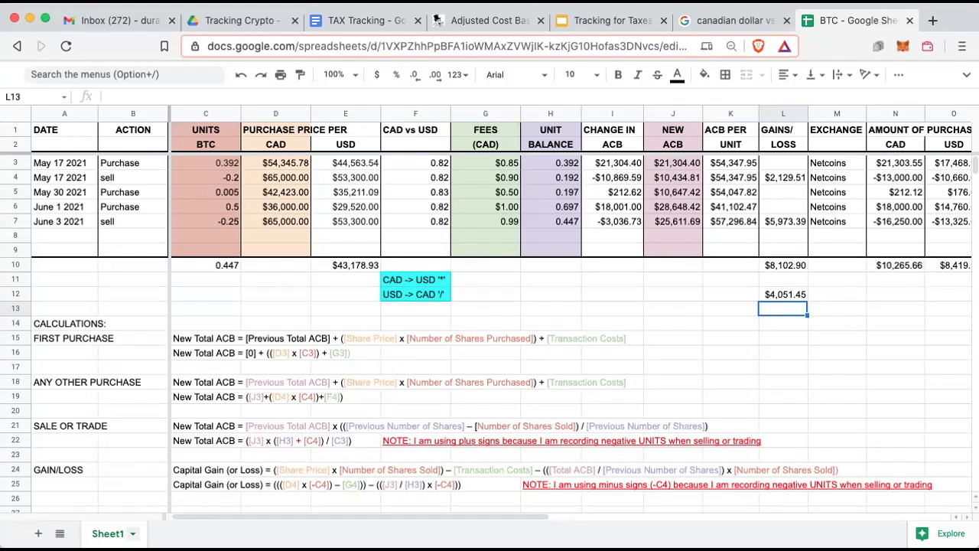
Rename Sheet1 as BTC.
left_click(132, 534)
left_click(128, 359)
type("BTC")
key("Return")
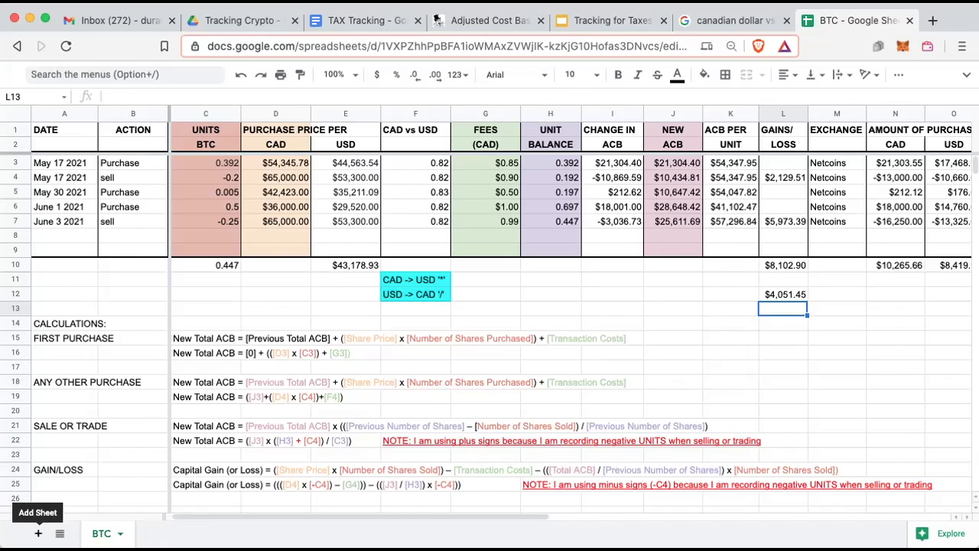
Add a new sheet to the spreadsheet and name it ETH.
left_click(37, 534)
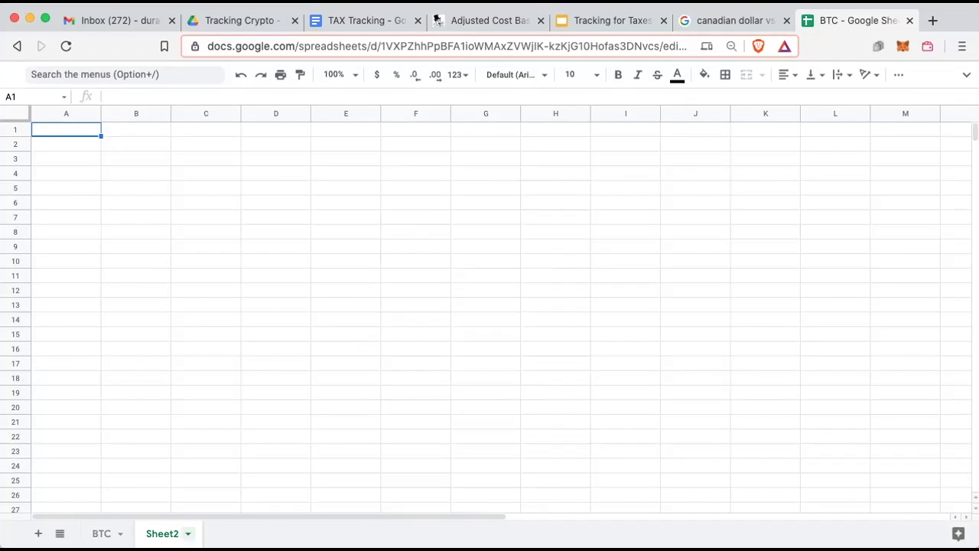
right_click(162, 533)
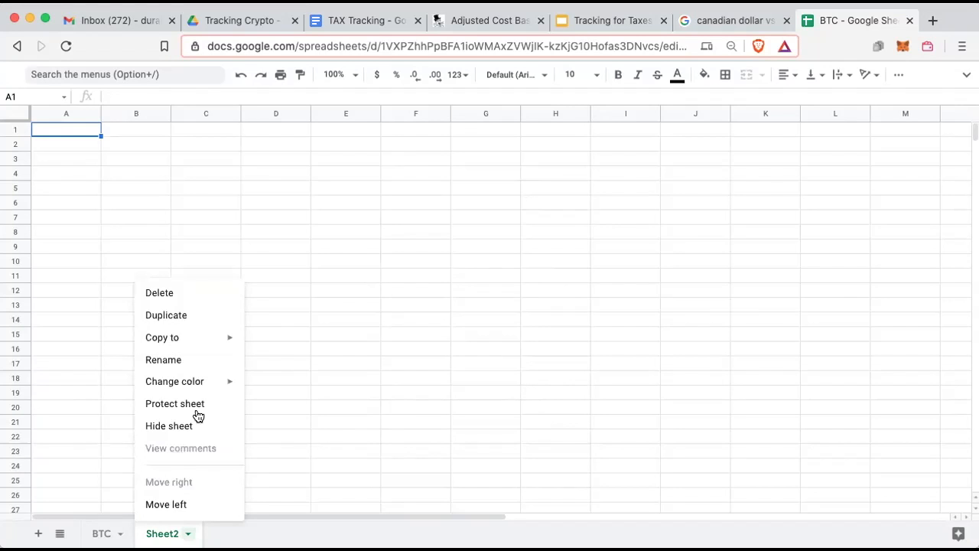
left_click(184, 357)
type("ETH")
key("Return")
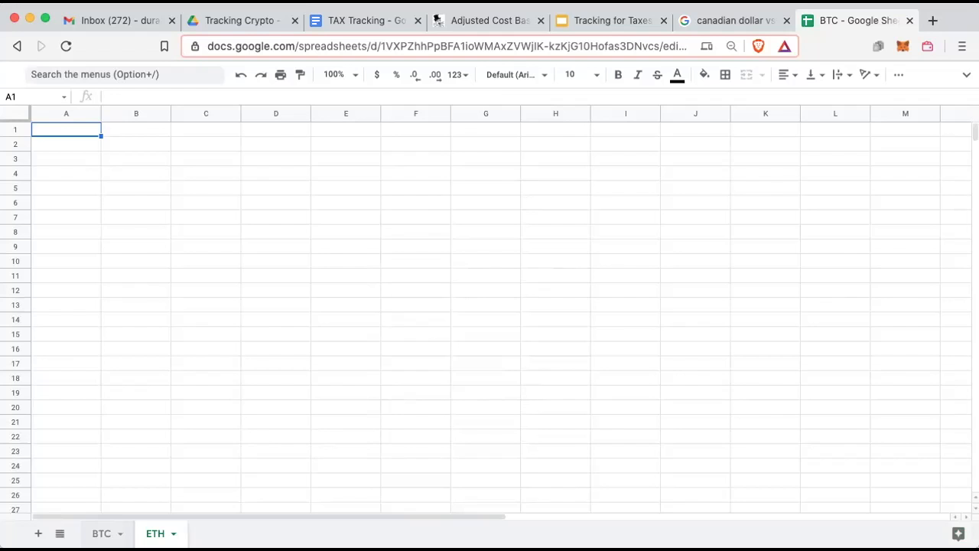
Copy the range A1:O40 from the BTC sheet and paste it into A1:O40 of the ETH sheet.
left_click(101, 533)
left_click_drag(62, 130, 744, 459)
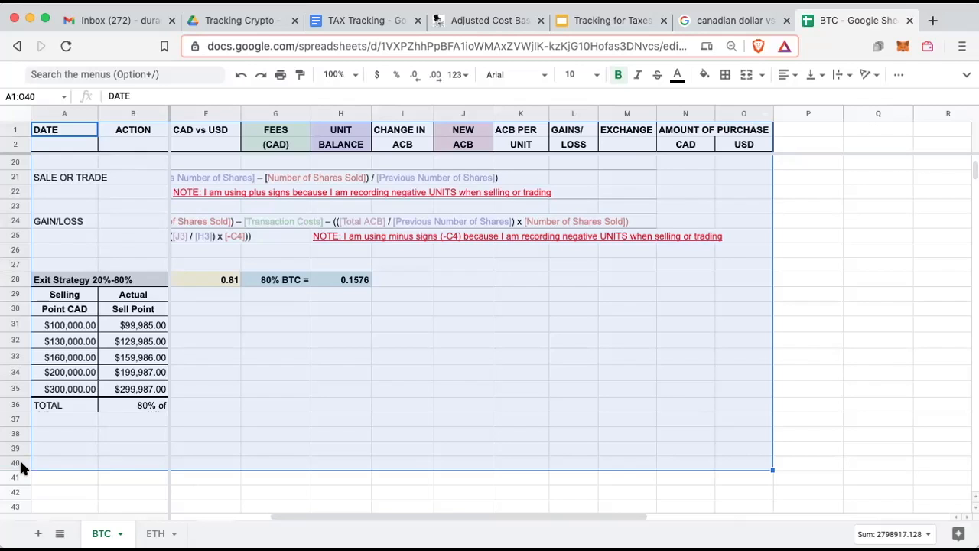
right_click(283, 379)
left_click(361, 140)
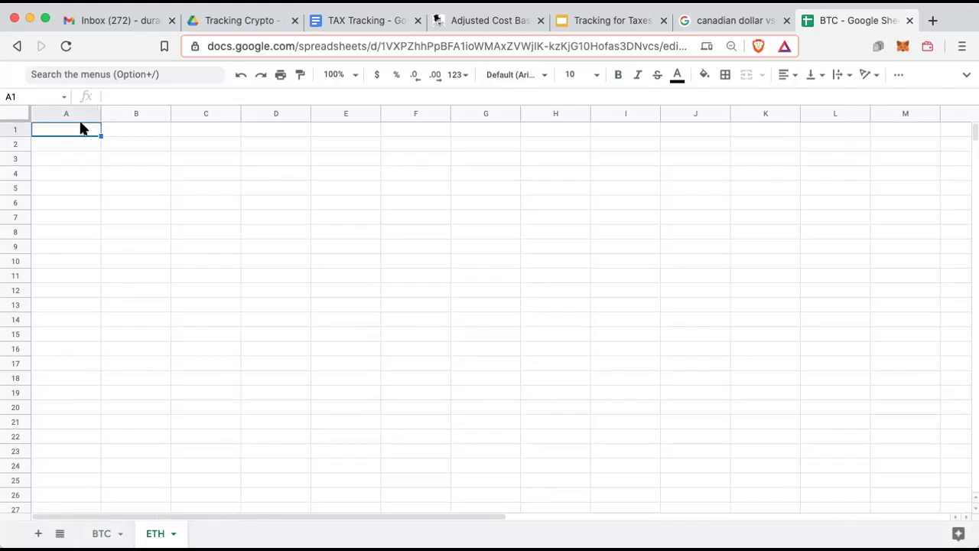
left_click_drag(81, 129, 873, 413)
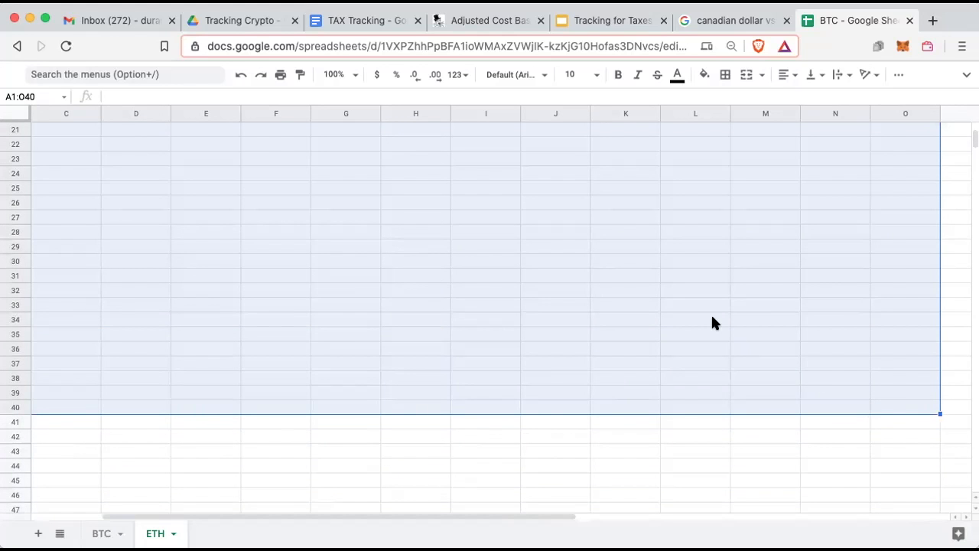
right_click(712, 322)
left_click(758, 159)
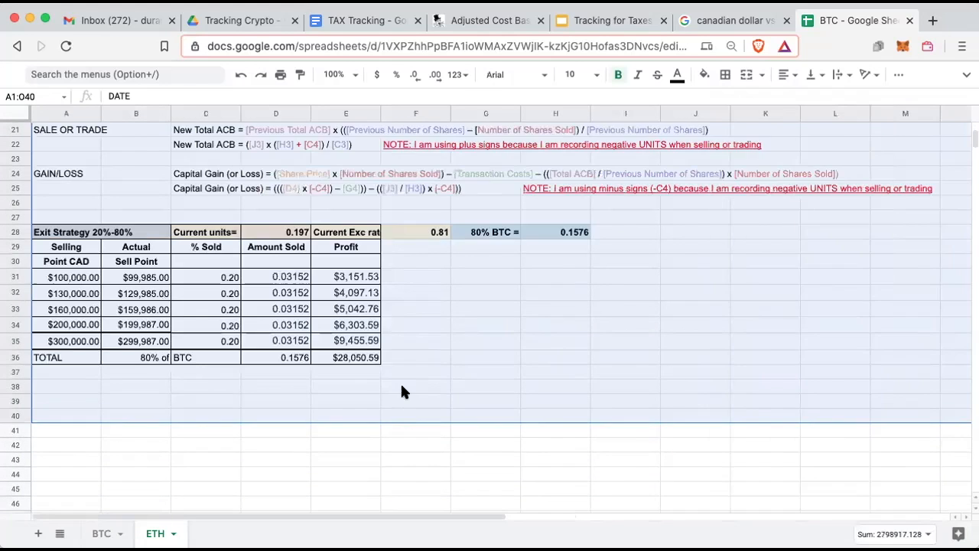
Change the units header in C2 of the ETH sheet to ETH.
scroll(400, 388, "up", 7)
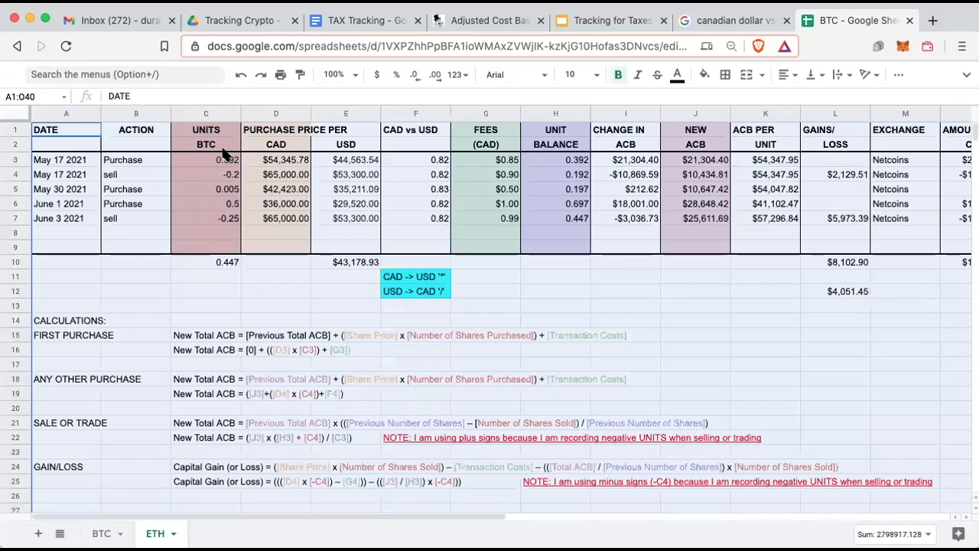
left_click(222, 149)
double_click(114, 96)
type("ETH")
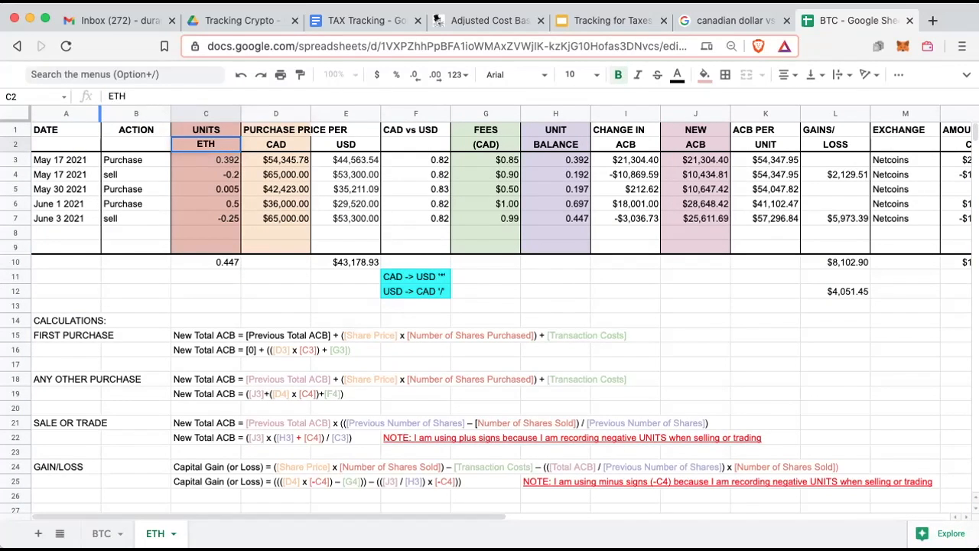
key("Return")
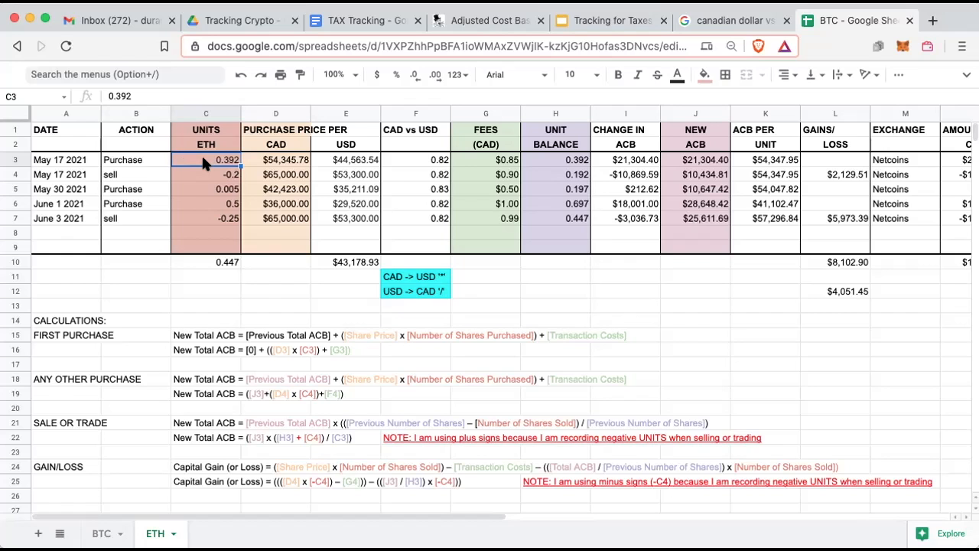
Set the first ETH purchase in row 3 to 0.5 units, a CAD price of 2000 and a fee of 0.23.
type("0.5")
key("Return")
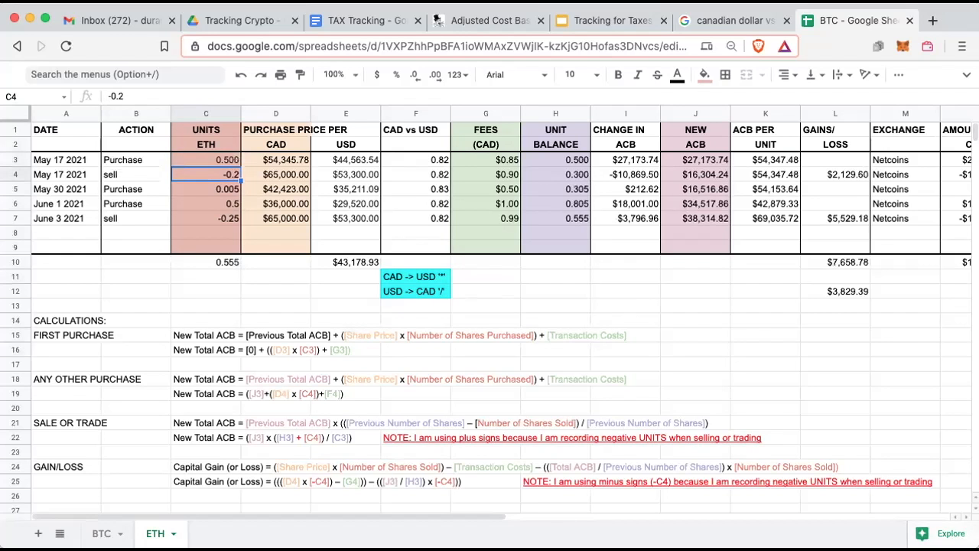
left_click(286, 161)
type("2000")
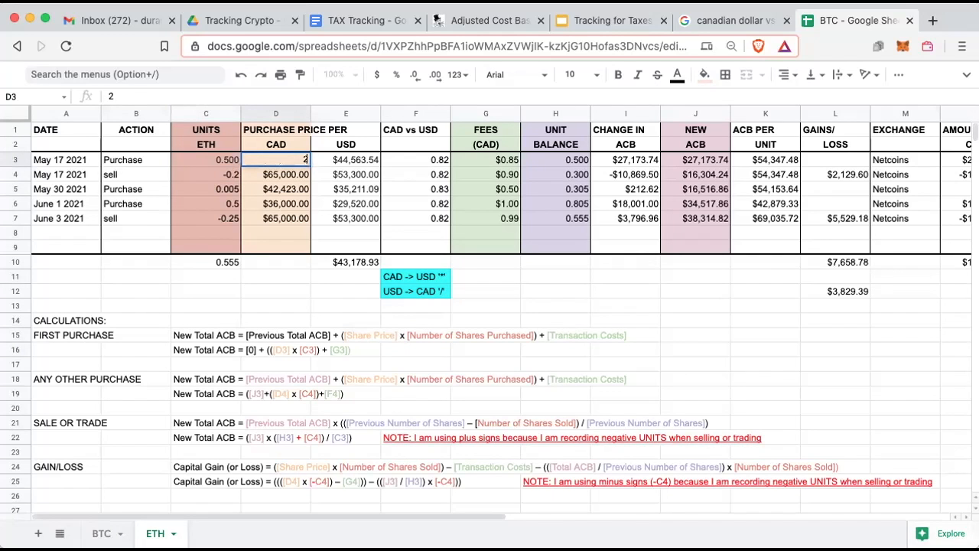
key("Return")
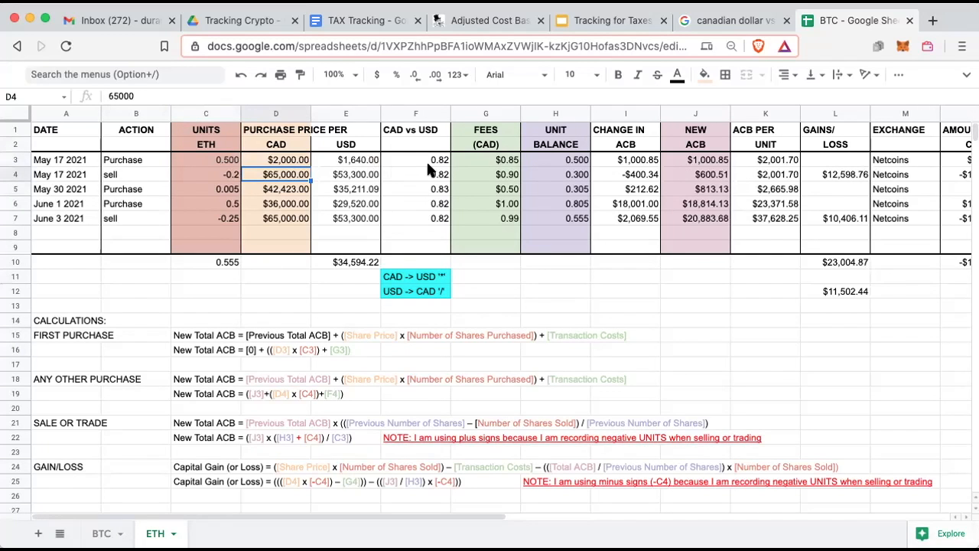
left_click(493, 162)
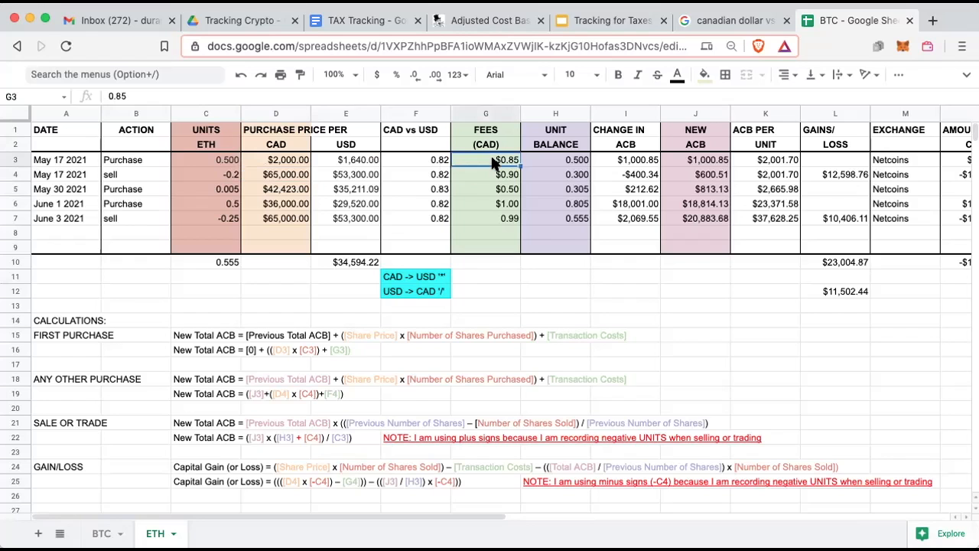
type("0.23")
key("Return")
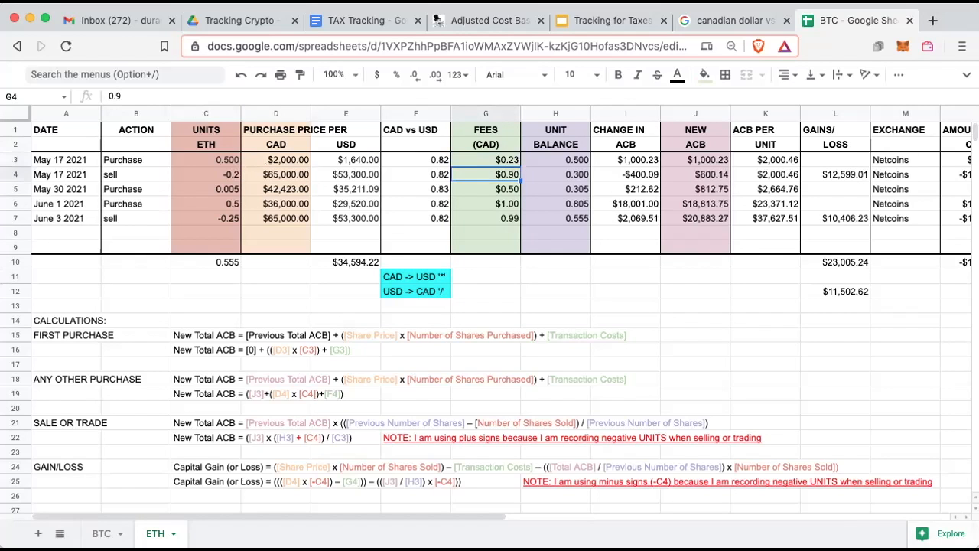
Insert a row above the first sale in row 4, date it May 18 2021 and label its action as a purchase.
scroll(494, 162, "right", 2)
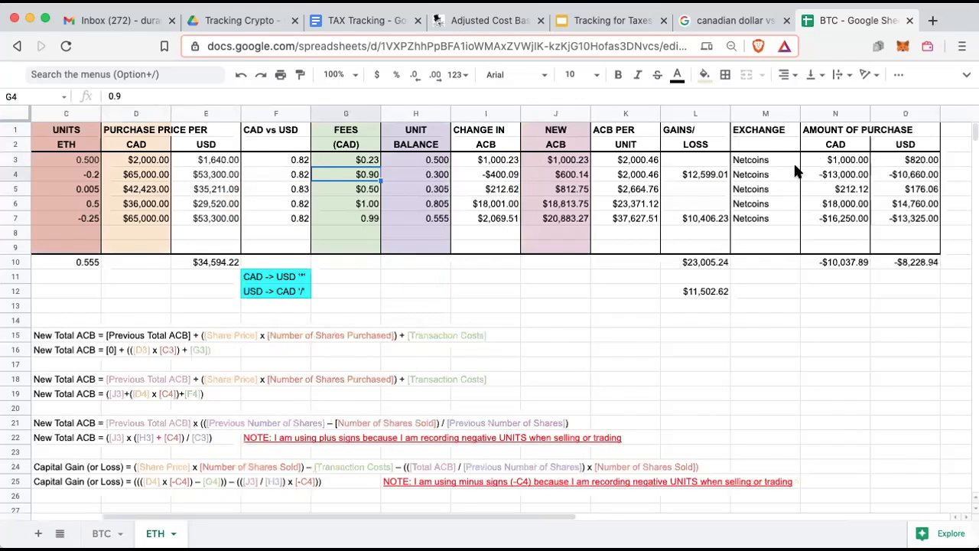
scroll(795, 167, "right", 1)
scroll(796, 170, "left", 3)
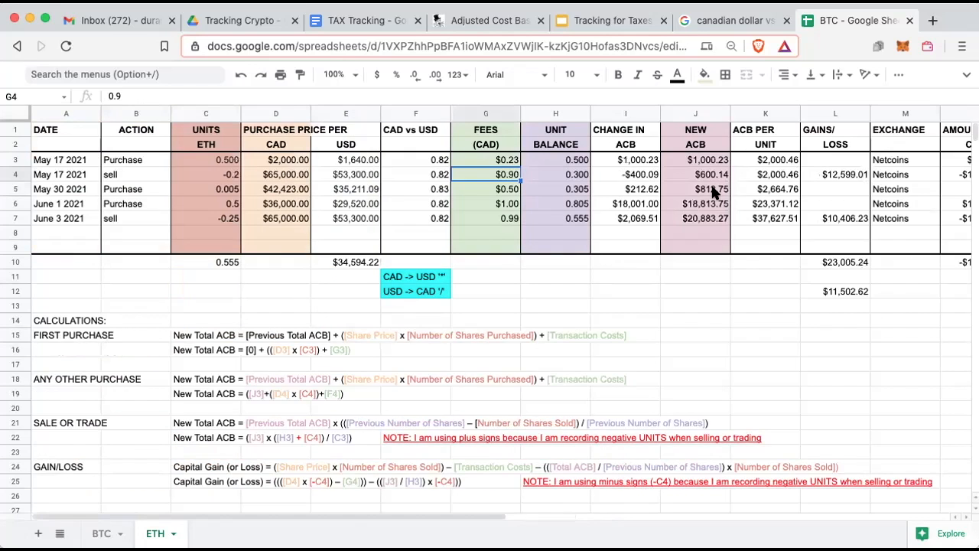
left_click(21, 177)
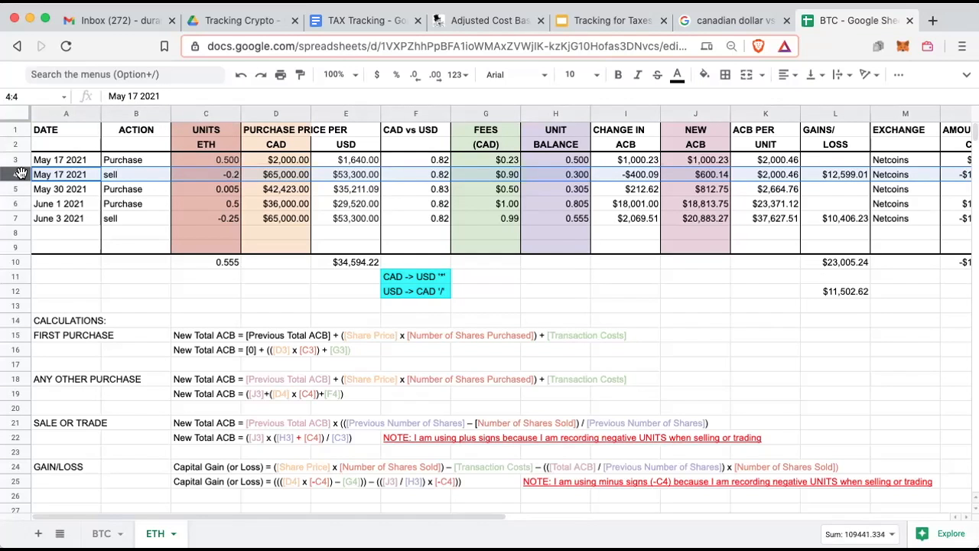
right_click(21, 174)
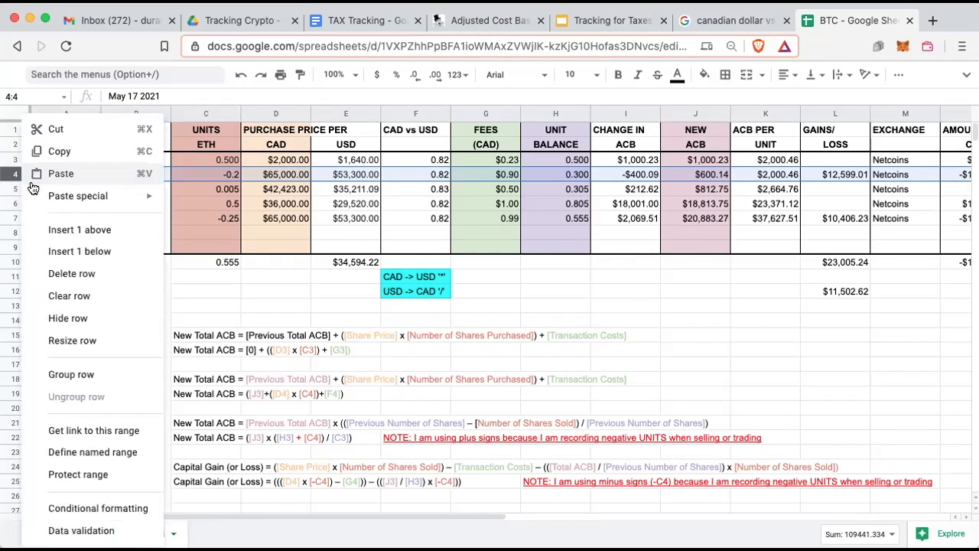
left_click(63, 234)
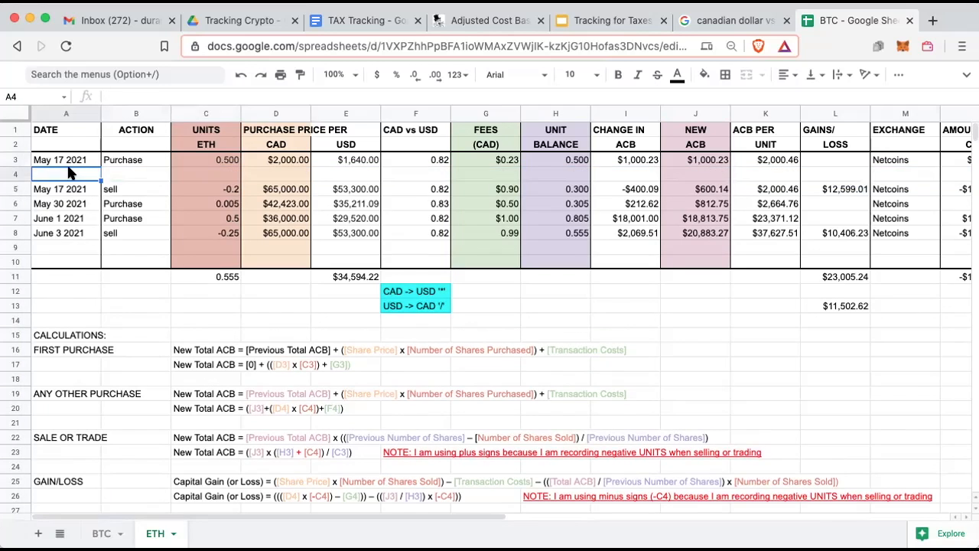
type("May 18 2021")
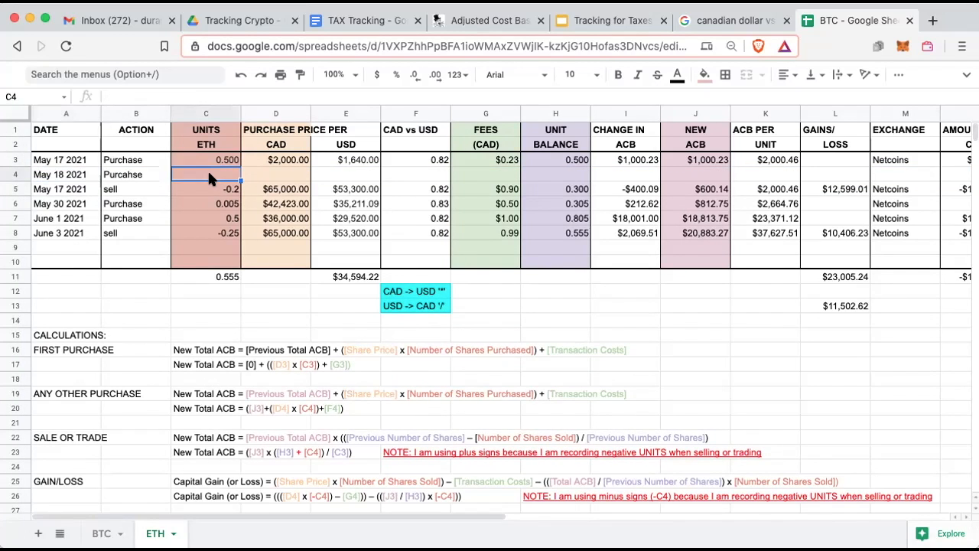
Fill in the May 18 purchase with 0.5 units, a CAD price of 1500, an exchange rate of 0.82 and a fee of 0.2.
type(".5")
key("Tab")
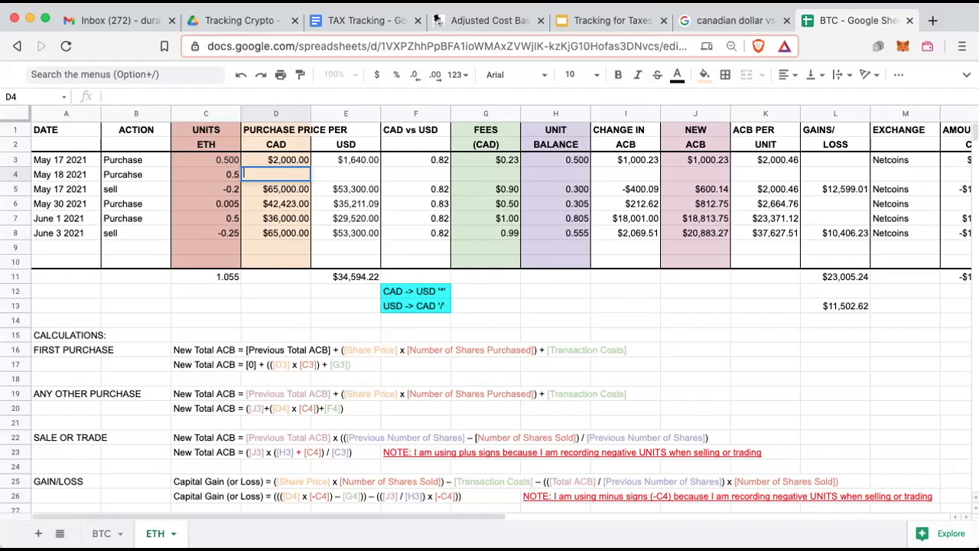
type("1500")
key("Tab")
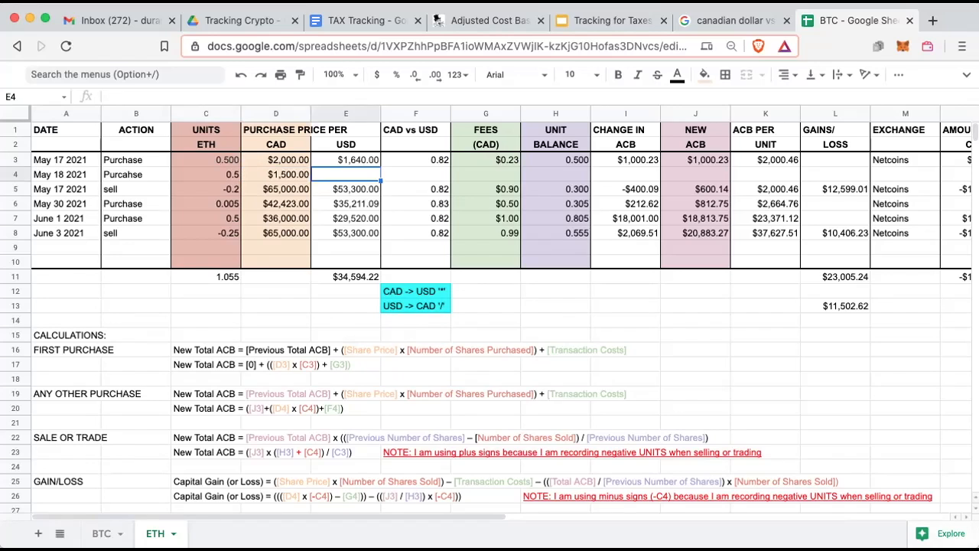
left_click(422, 170)
type("0.82")
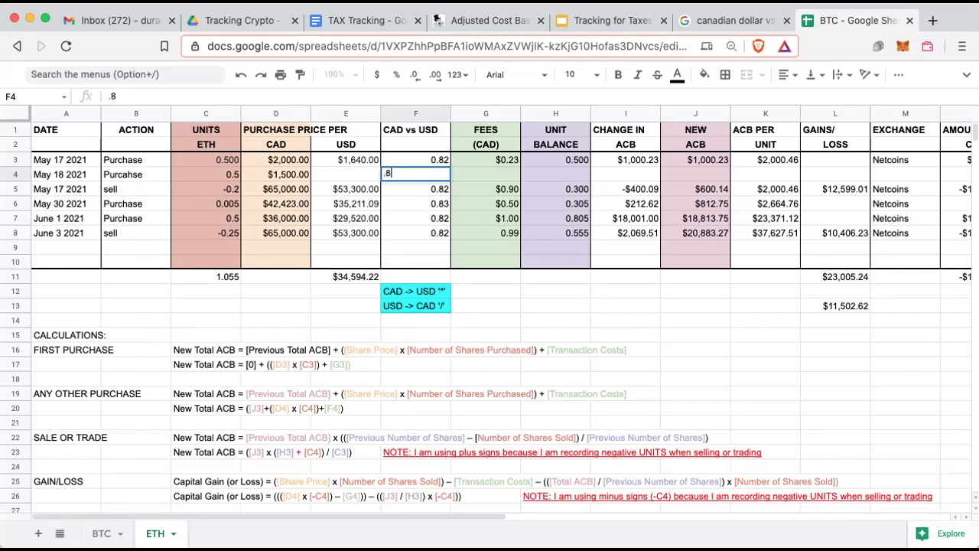
key("Return")
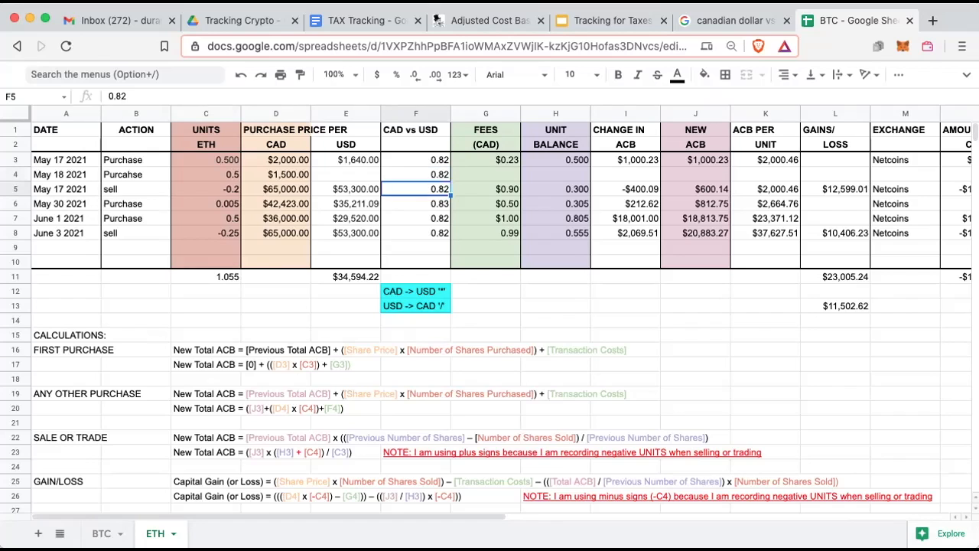
left_click(501, 177)
type("0.2")
key("Return")
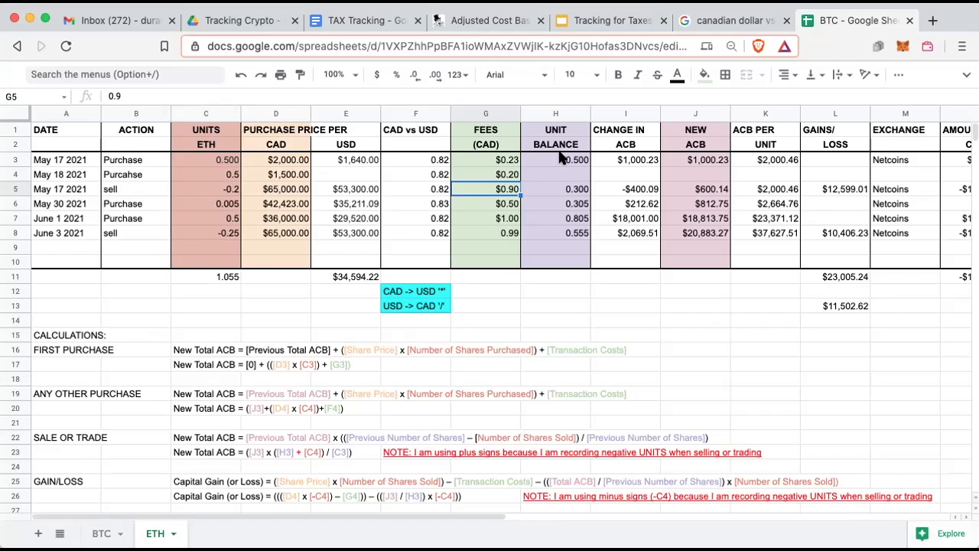
Copy the purchase formulas and exchange name from H6:O6 into H4:O4 of the new purchase row.
left_click(708, 161)
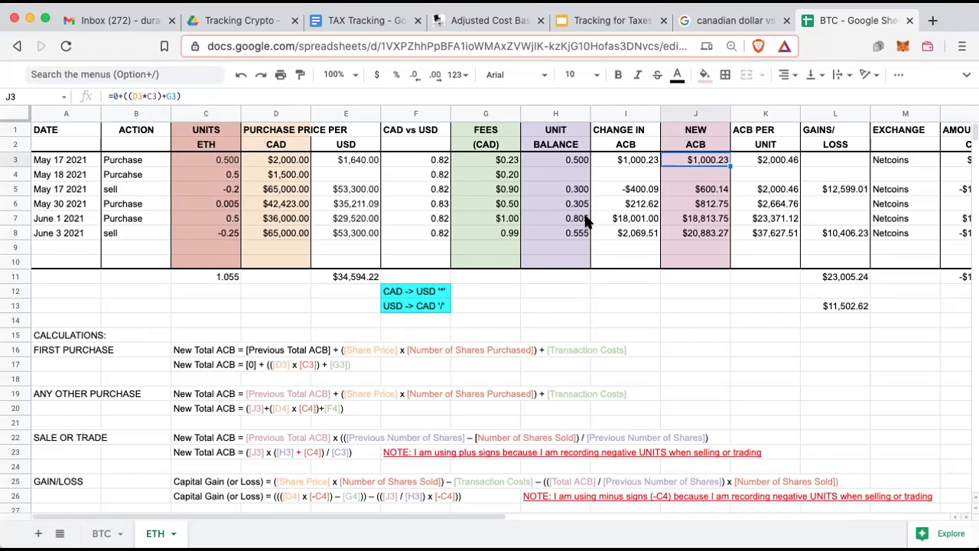
left_click_drag(557, 201, 781, 205)
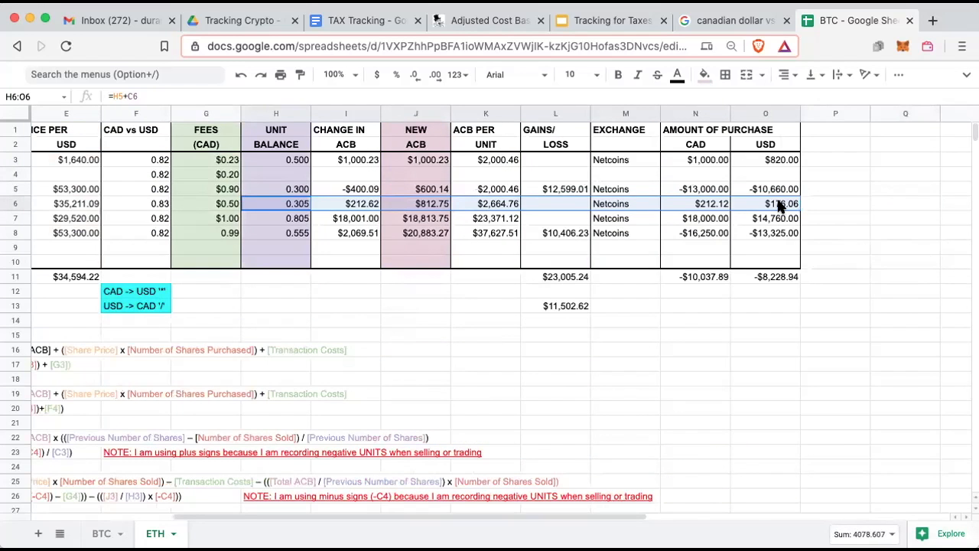
right_click(781, 205)
left_click(819, 134)
scroll(819, 133, "left", 3)
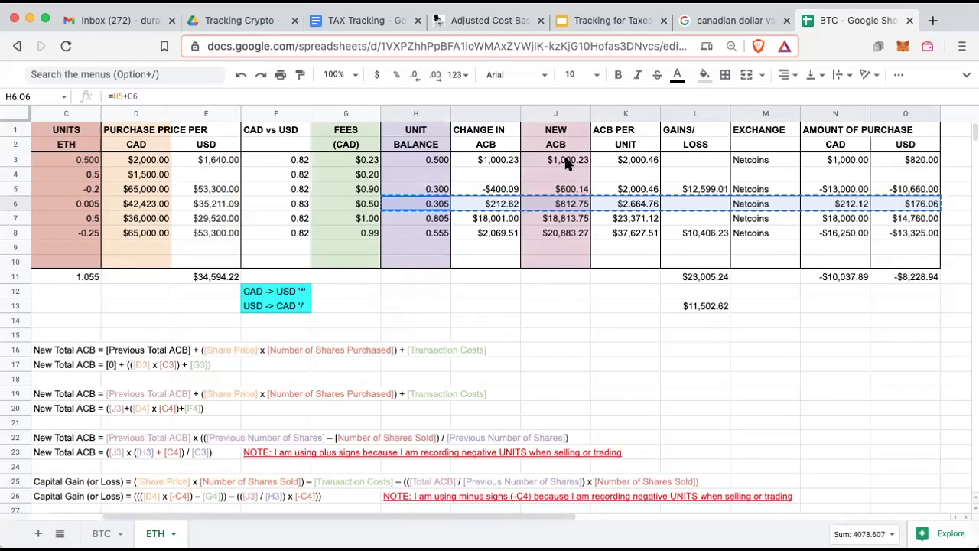
left_click_drag(437, 176, 881, 170)
right_click(881, 169)
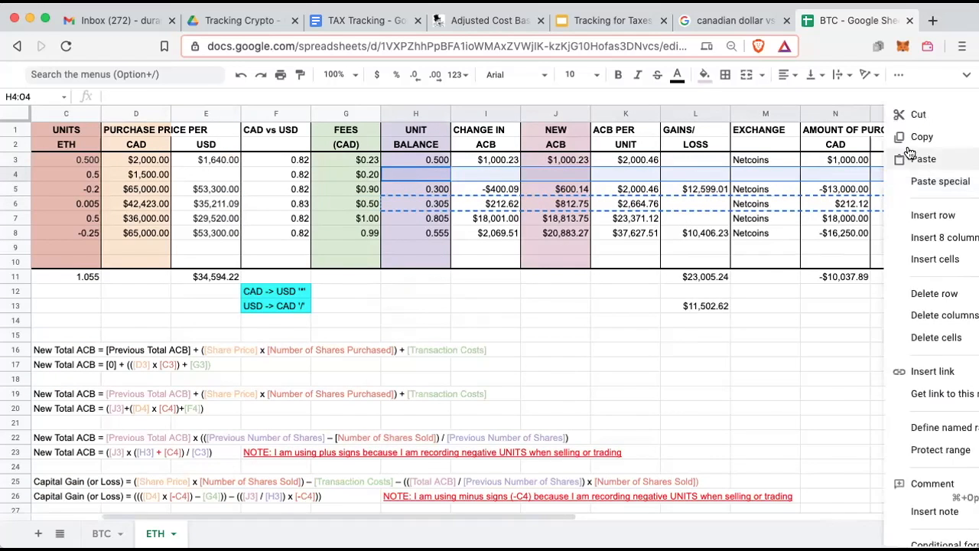
left_click(918, 158)
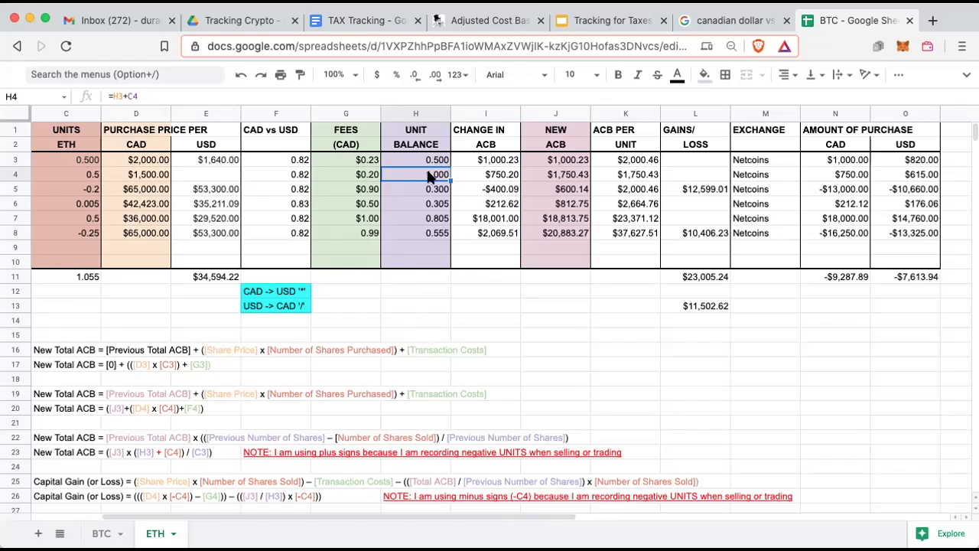
Edit the new ACB formula of the sale in J5 to =J4*((H3+C5)/C4).
scroll(291, 192, "left", 3)
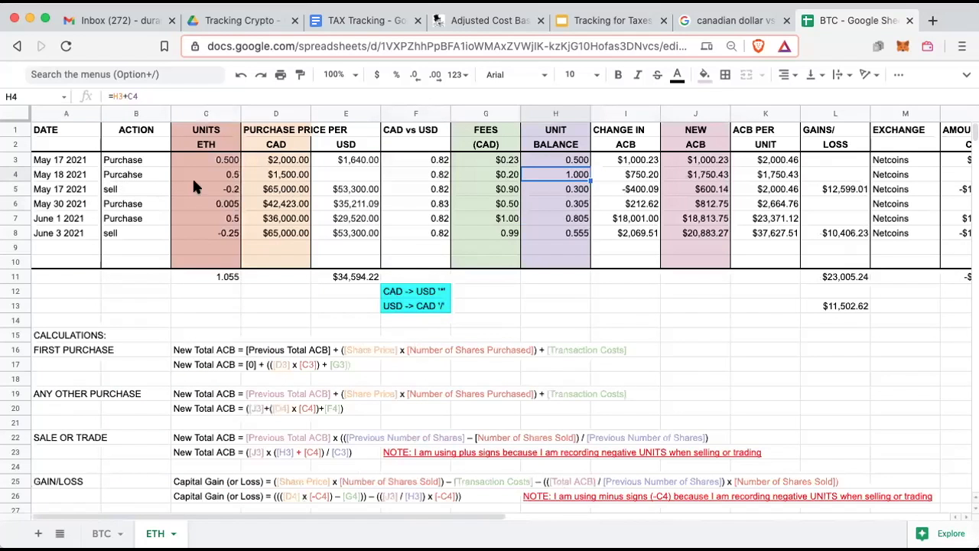
left_click(699, 189)
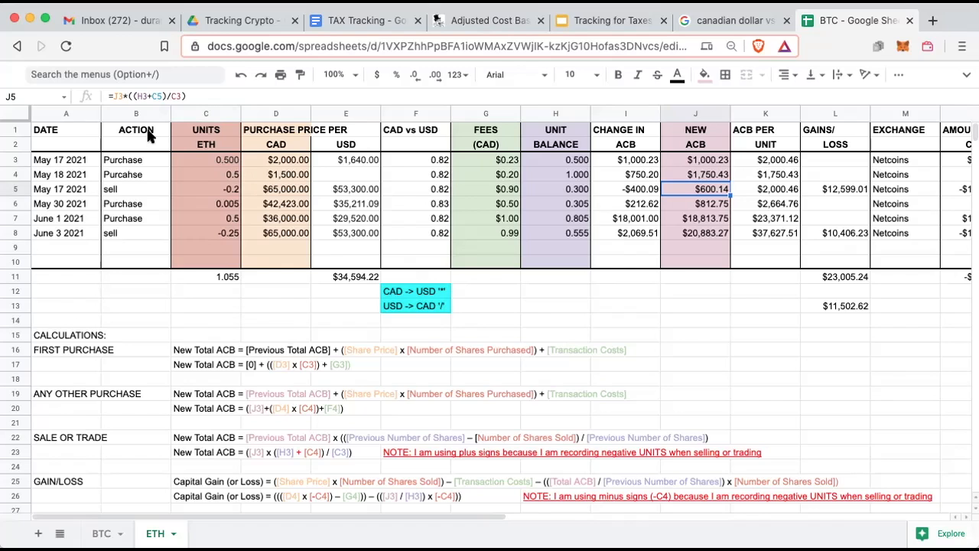
left_click(122, 93)
key("BackSpace")
type("4")
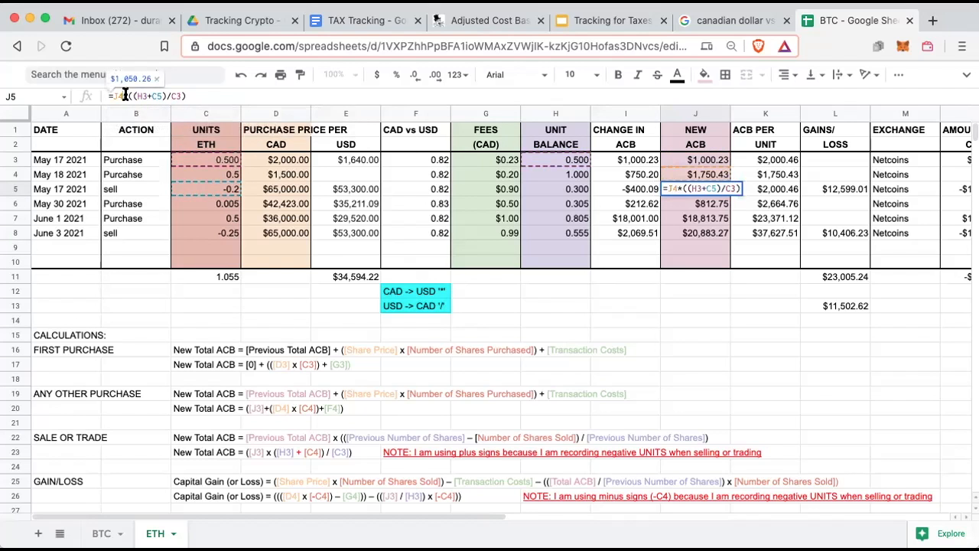
key("BackSpace")
key("BackSpace")
type("C4")
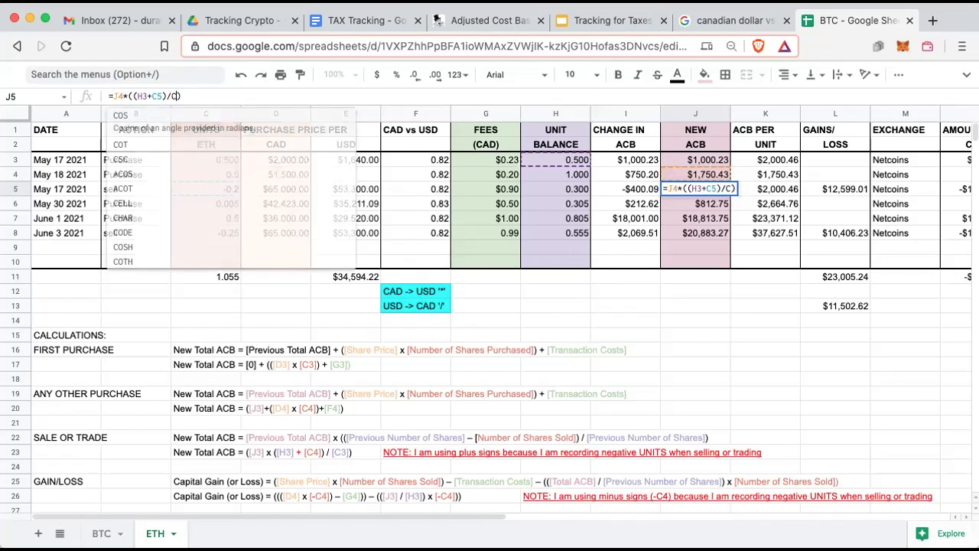
key("Return")
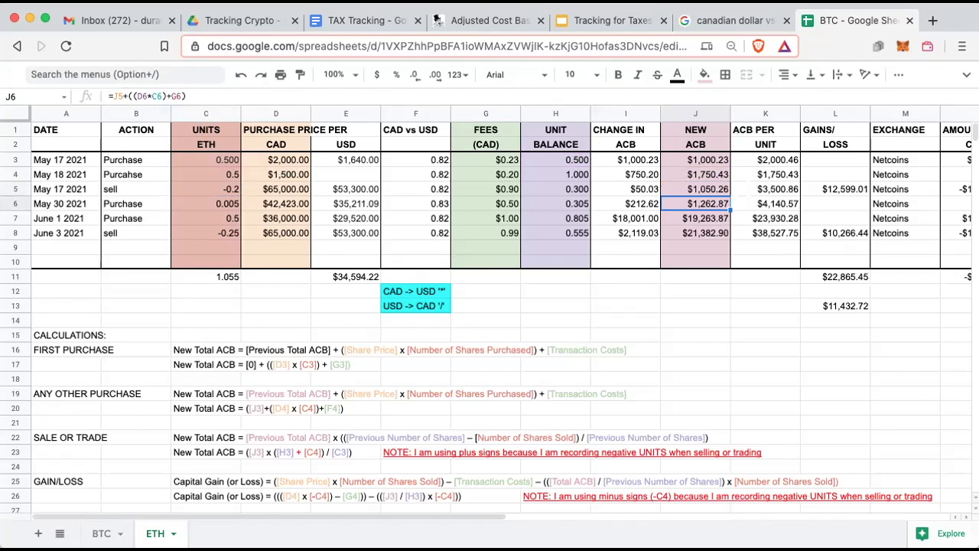
Change the unit balance formula in H5 to =H4+C5.
left_click(575, 189)
left_click(136, 95)
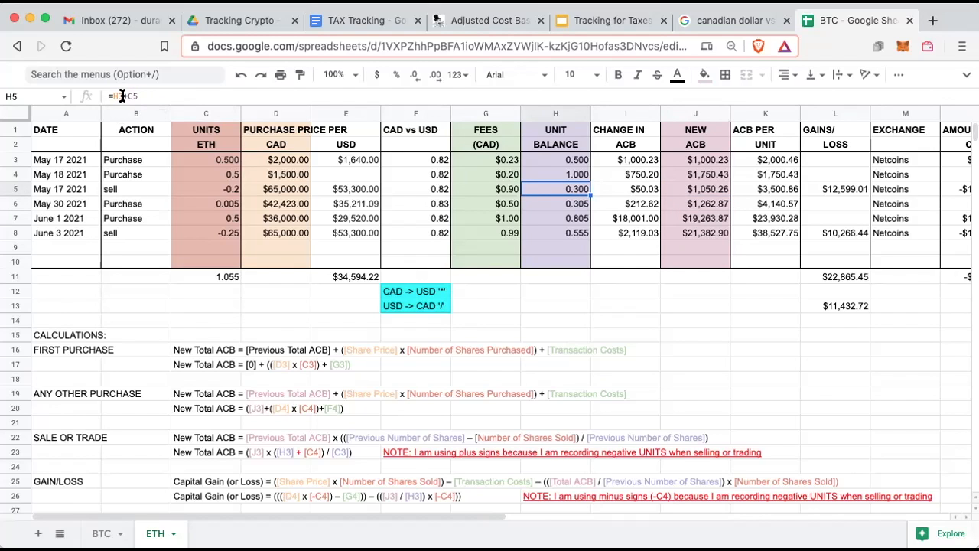
left_click(121, 95)
key("BackSpace")
type("4")
key("Return")
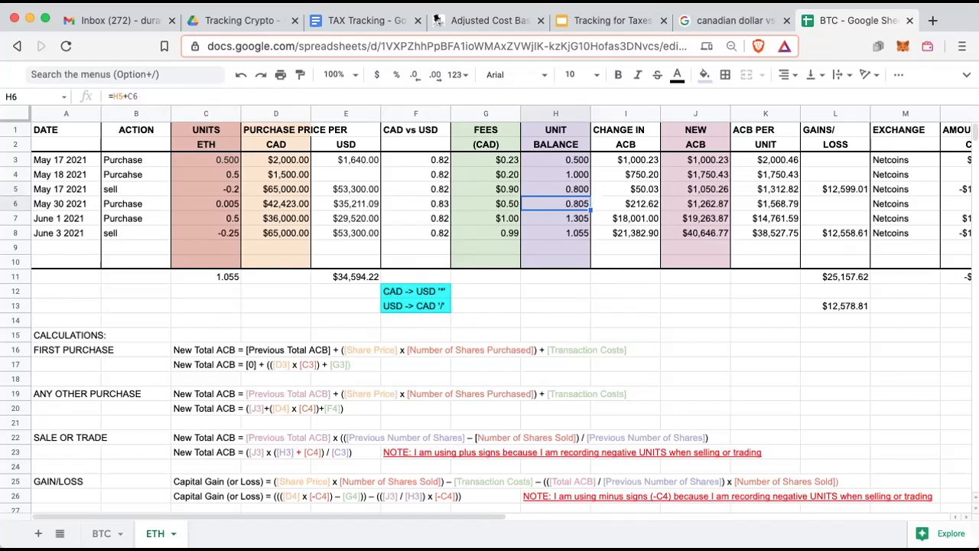
Change the change-in-ACB formula in I5 to =J5-J4 and check the neighbouring formulas in row 5.
left_click(642, 192)
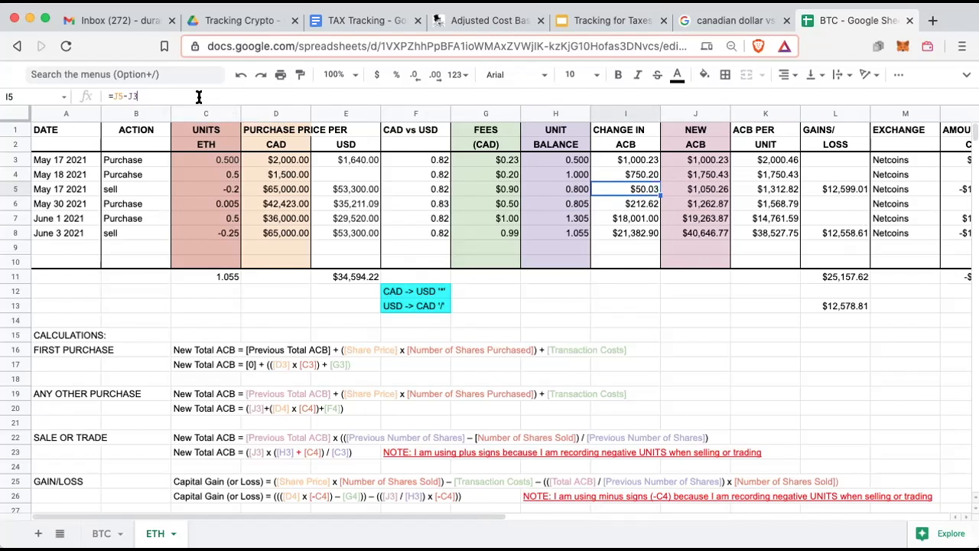
left_click(198, 97)
key("BackSpace")
type("4")
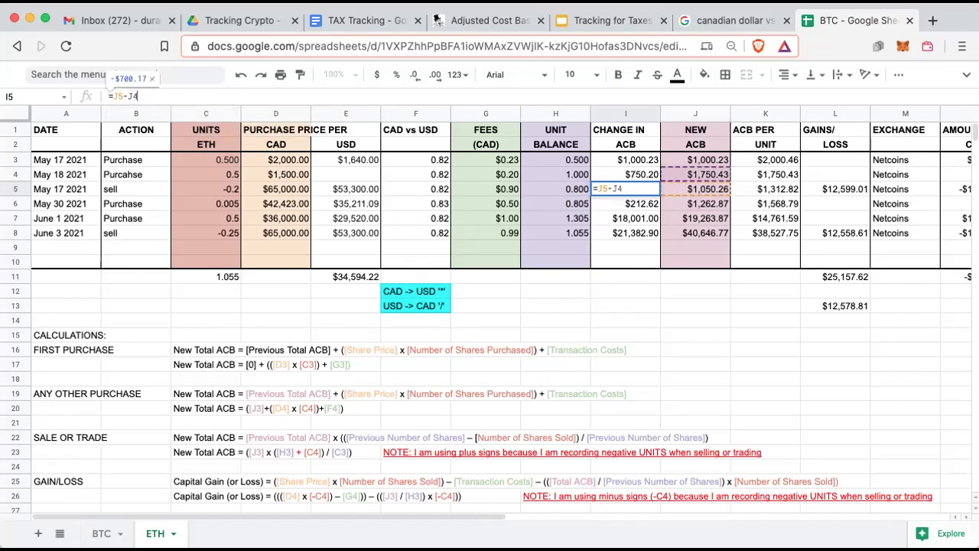
left_click(695, 191)
left_click(765, 191)
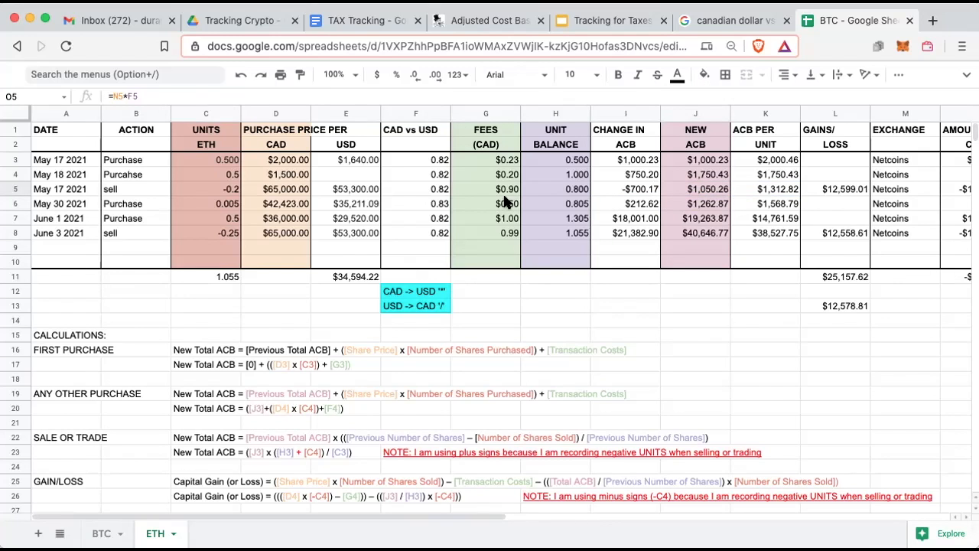
Insert an empty row above the sale in row 5 of the ETH sheet.
left_click(17, 189)
right_click(17, 189)
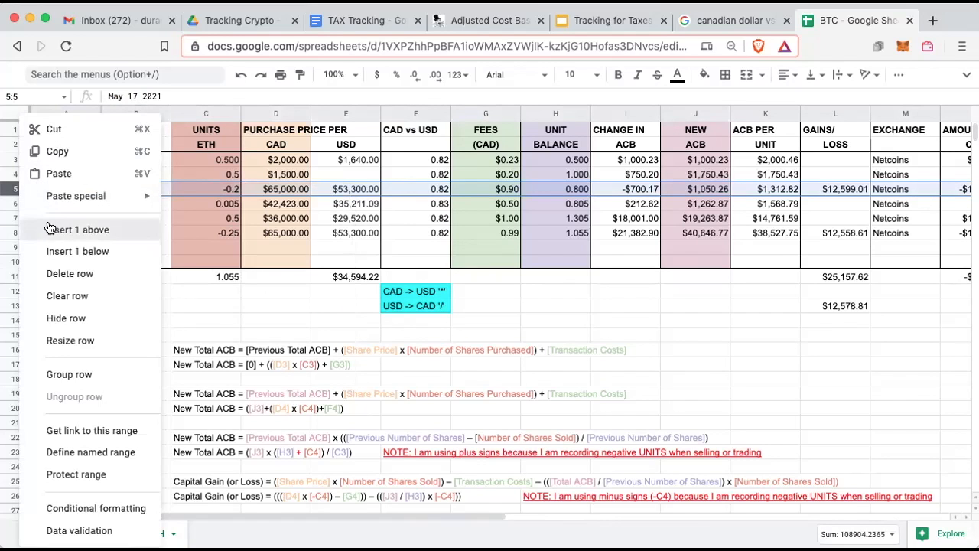
left_click(49, 228)
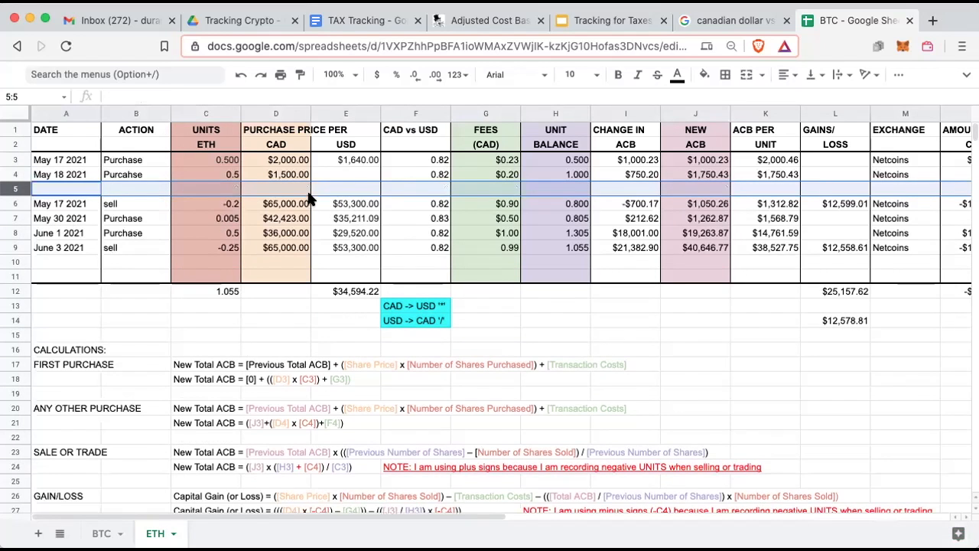